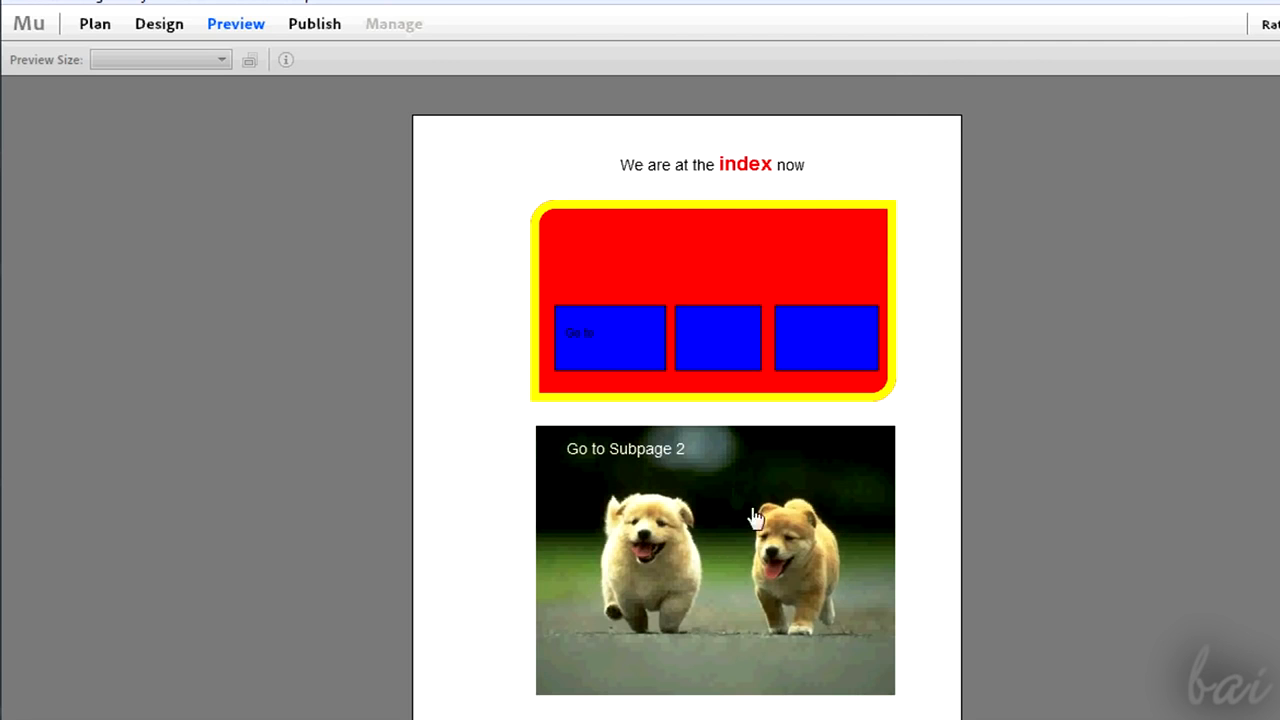
left_click(749, 553)
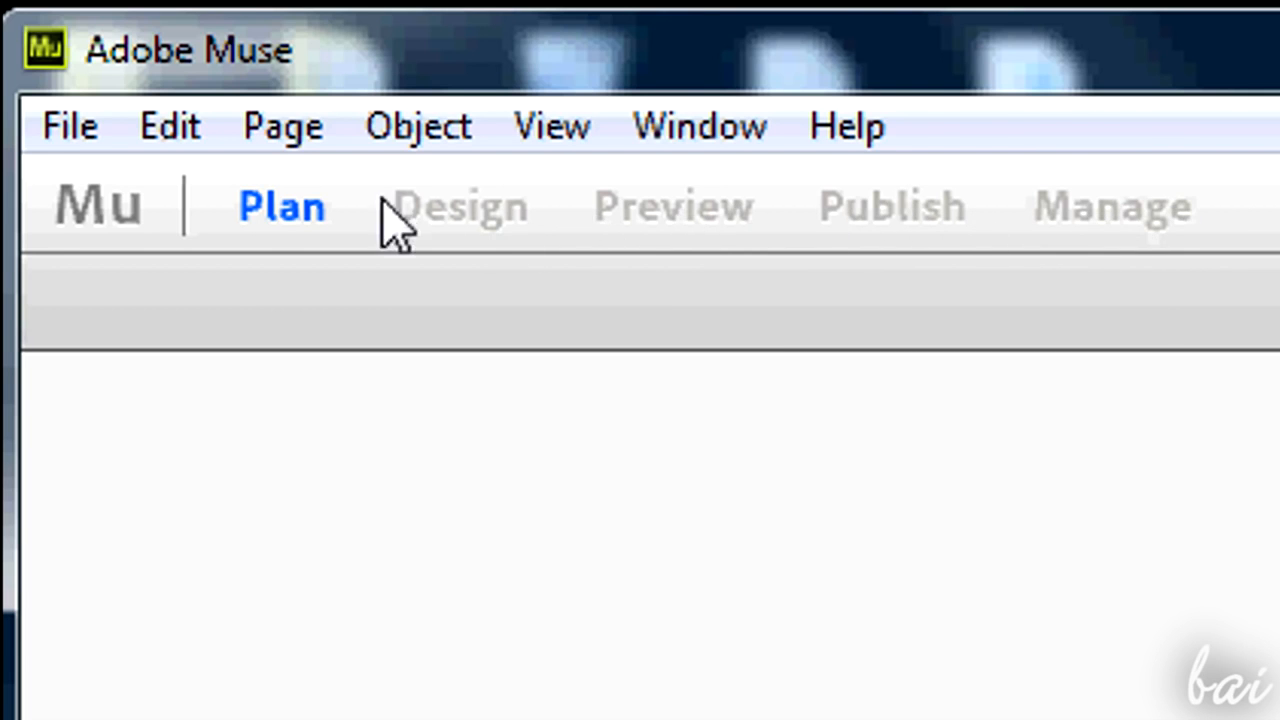
- Create a new Desktop site with 2 columns, a page width of 500 and a minimum height of 900
left_click(50, 140)
left_click(345, 200)
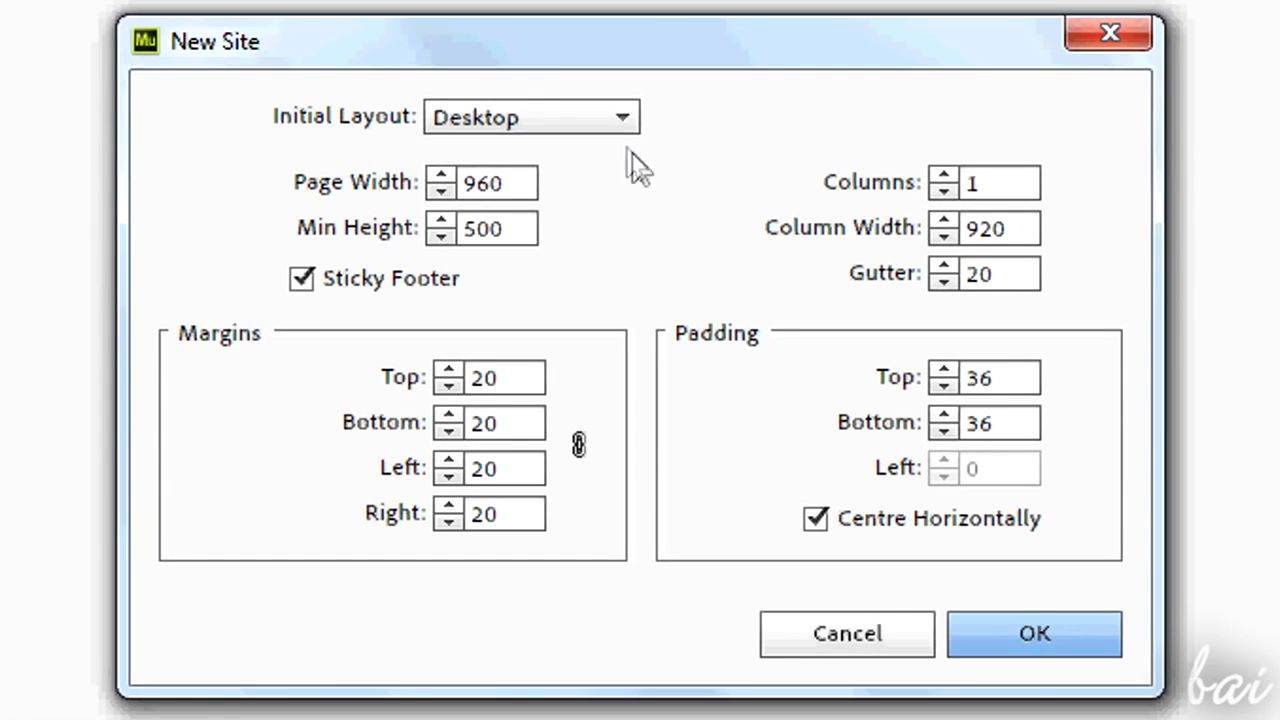
left_click(622, 117)
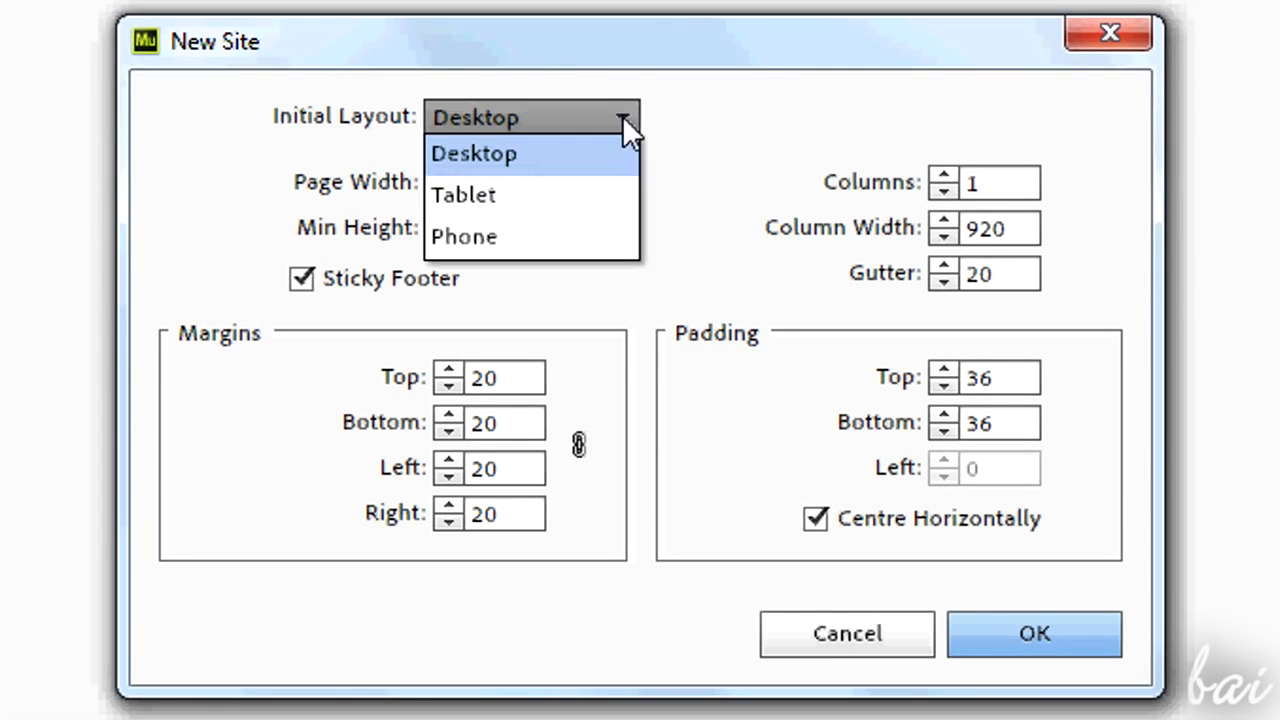
left_click(573, 150)
left_click(942, 170)
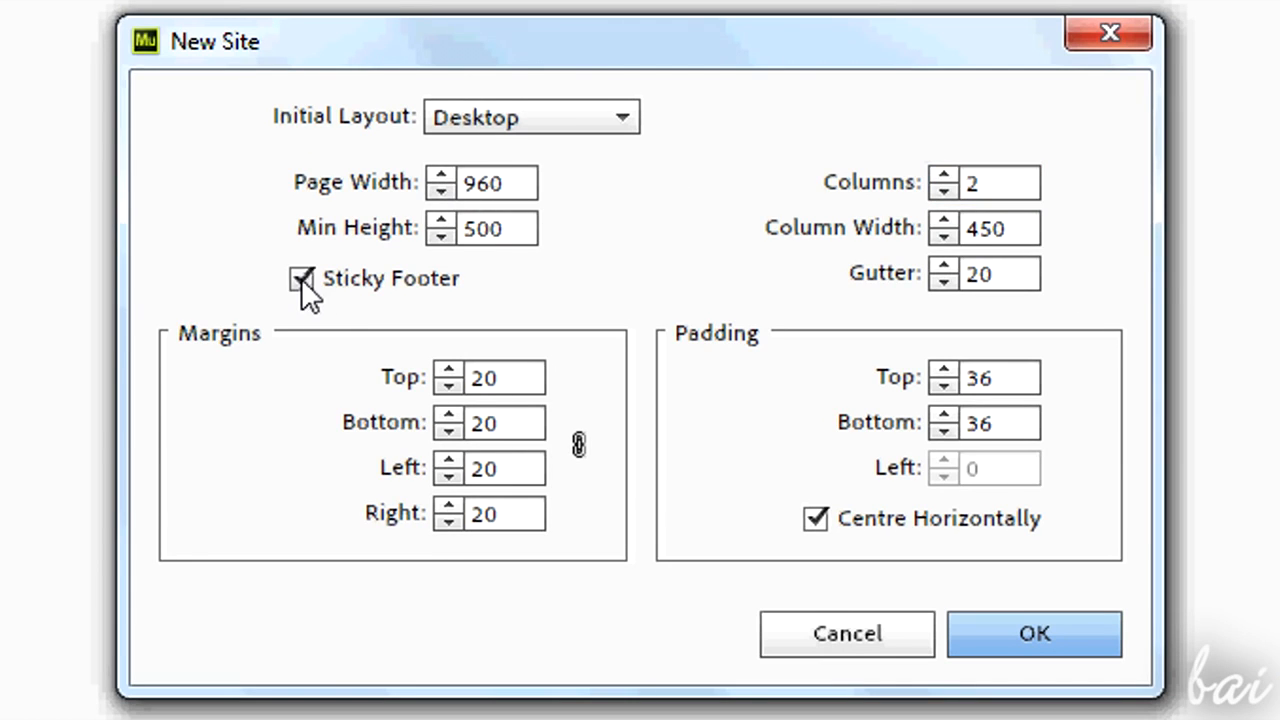
left_click_drag(514, 186, 460, 190)
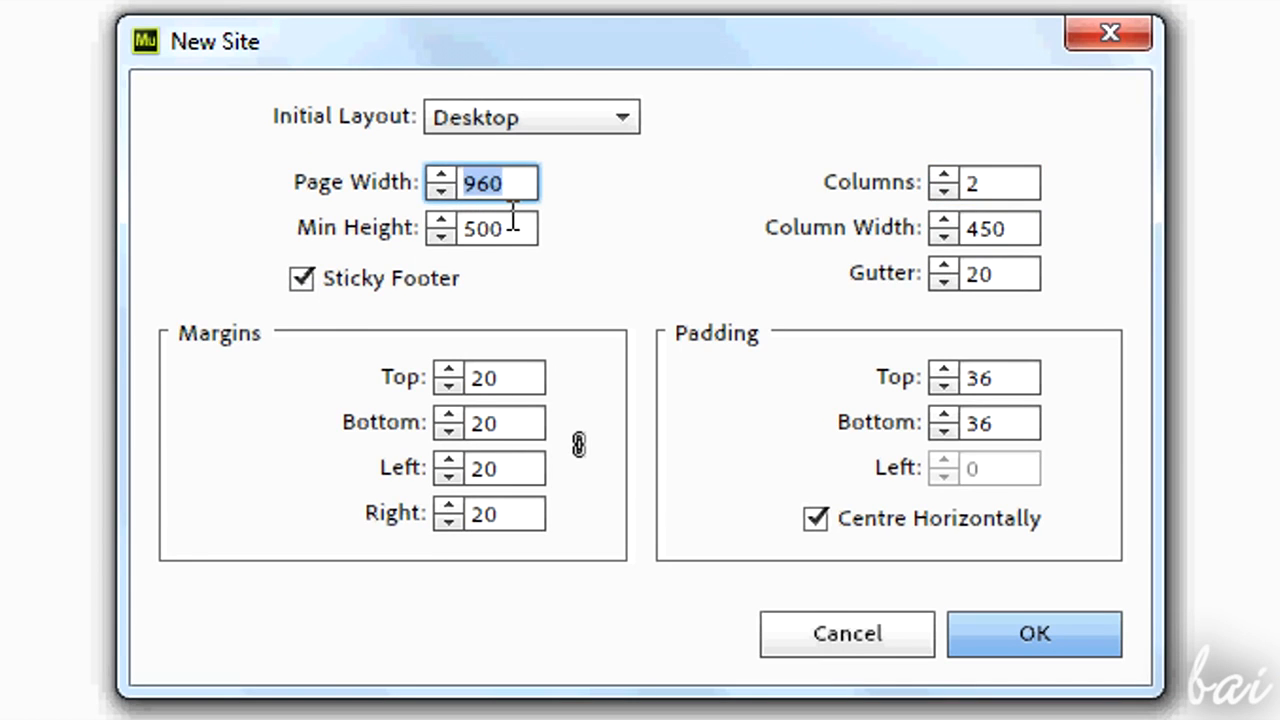
type("500")
left_click_drag(518, 229, 452, 227)
type("900")
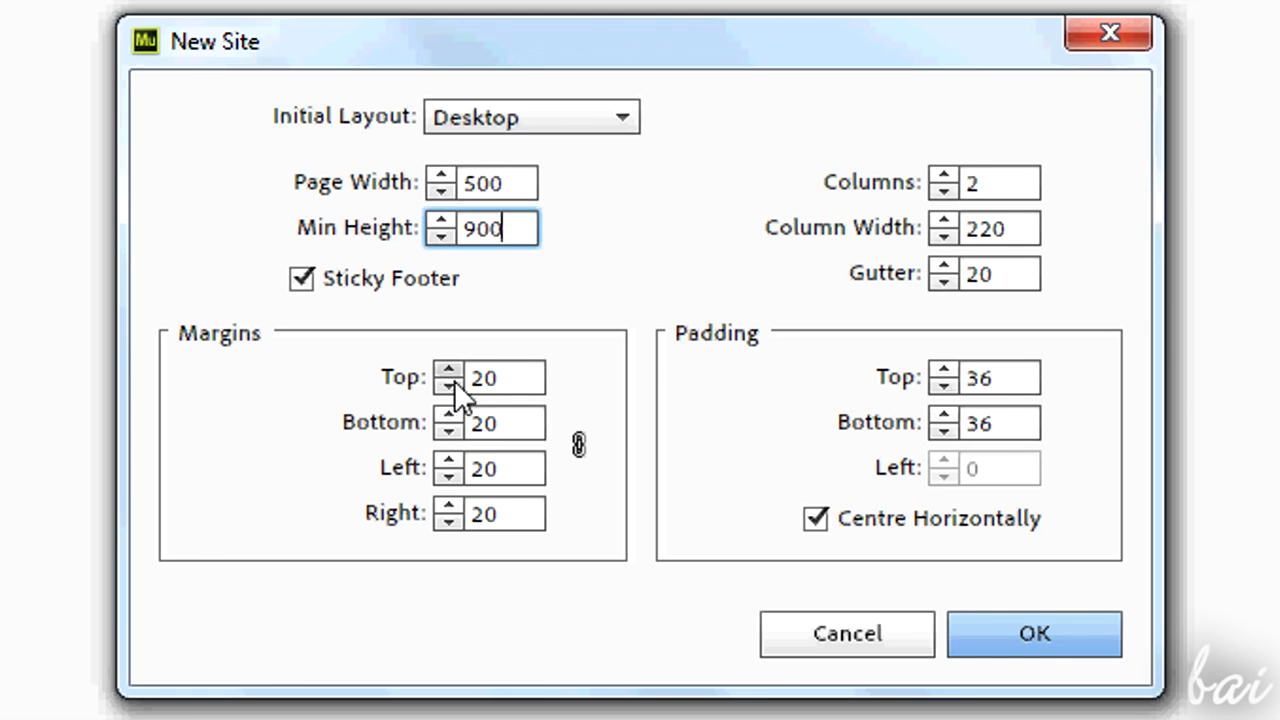
key("Return")
left_click(1053, 629)
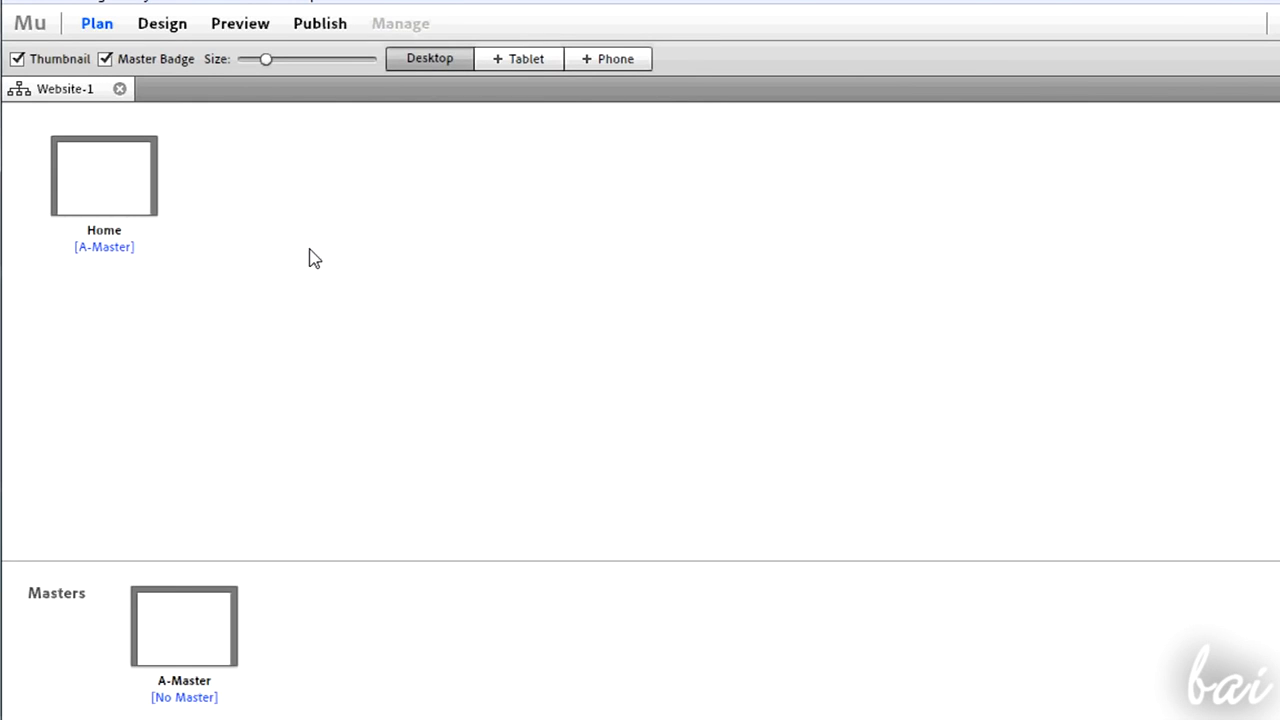
- Rename the Home page to "Home (Index)"
mouse_move(115, 181)
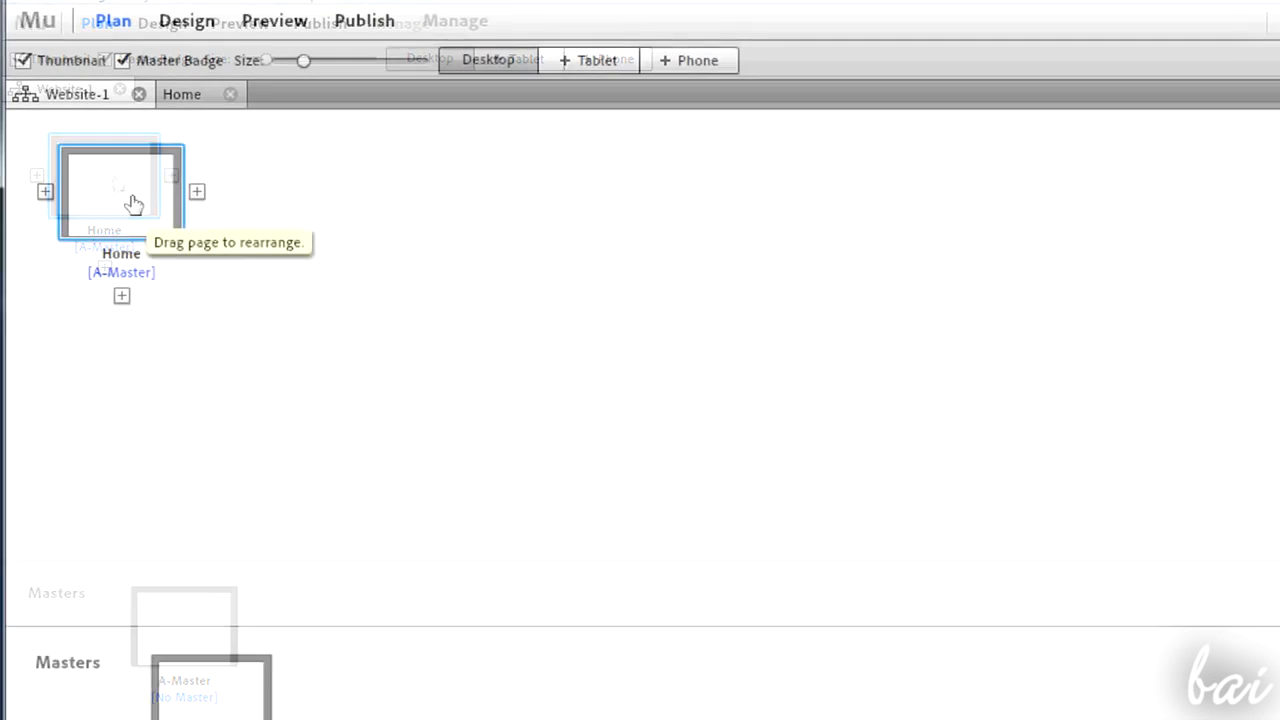
right_click(112, 184)
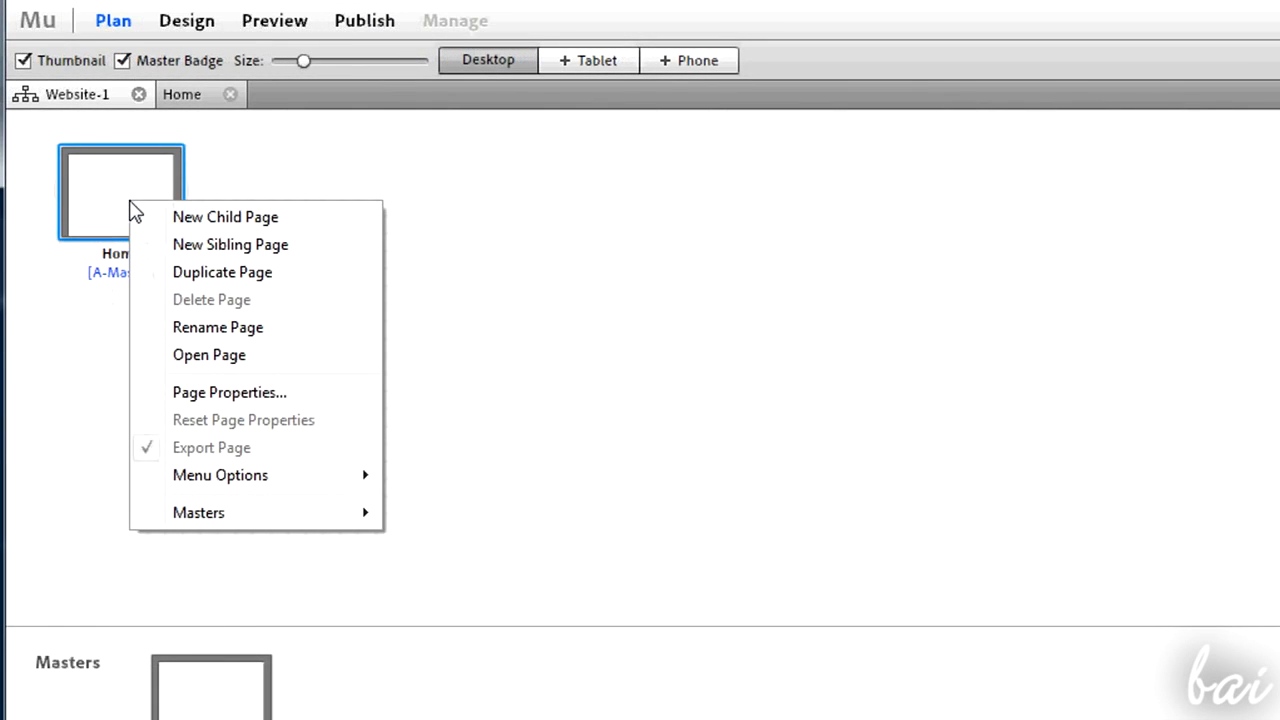
left_click(240, 394)
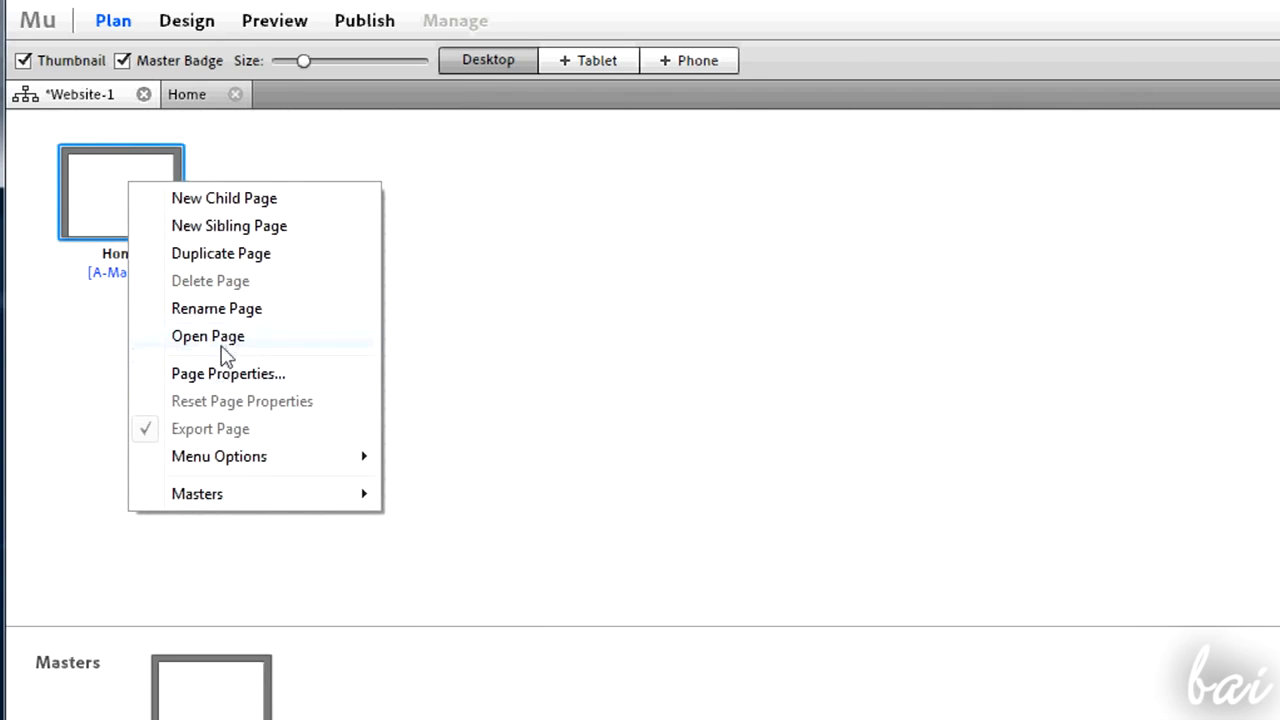
left_click(233, 309)
left_click(151, 254)
type("(Index)")
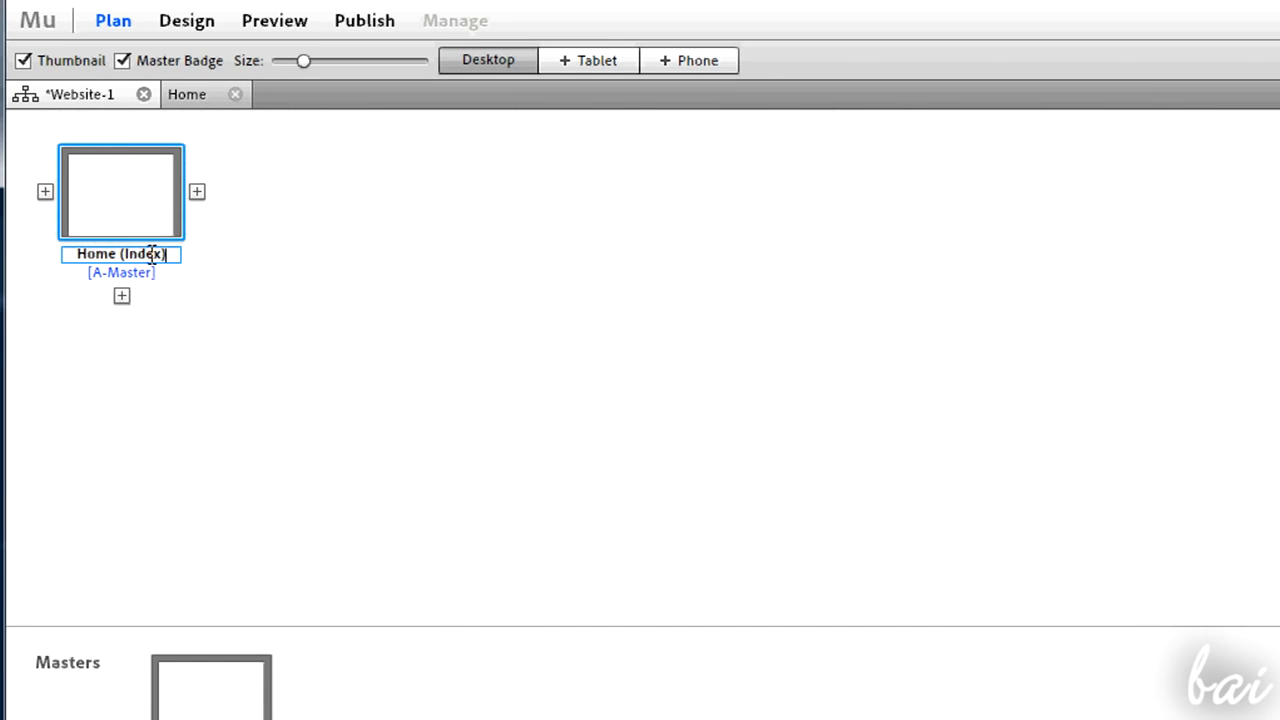
key("Return")
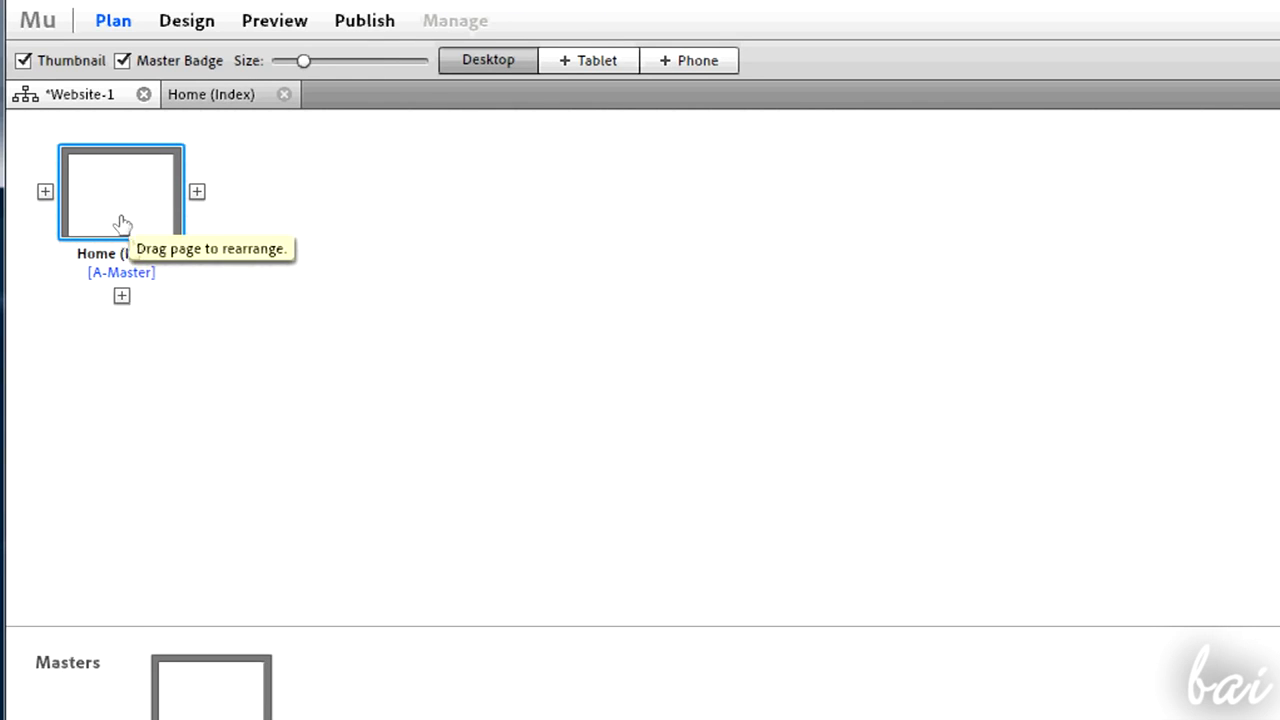
- Add three child pages under Home (Index) named Subpage 1, Subpage 2 and Subpage 3
left_click(121, 297)
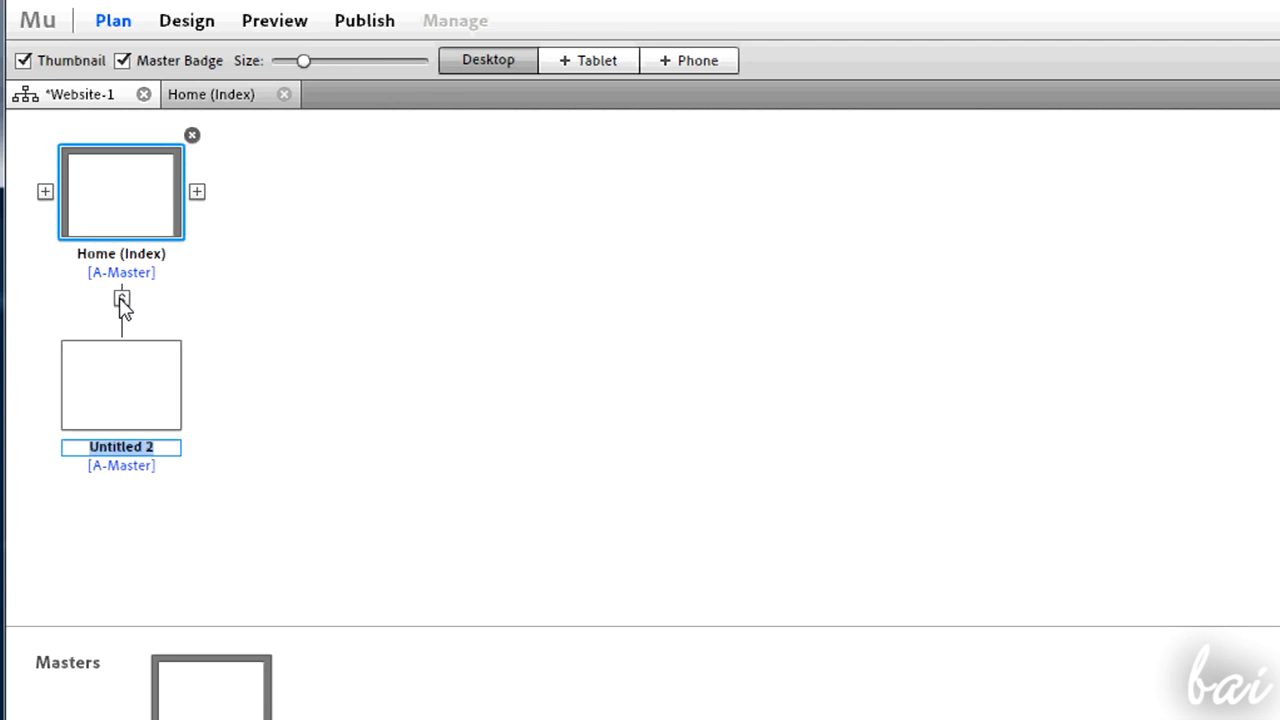
type("Subpage 1")
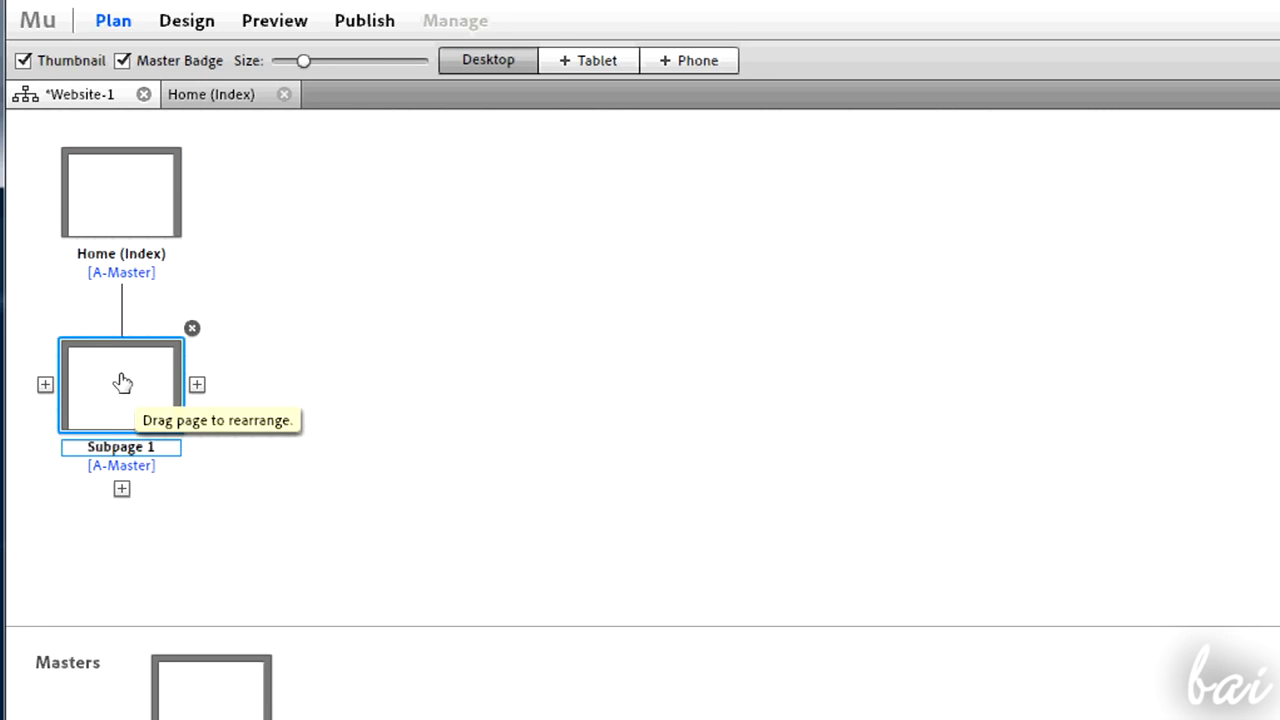
left_click(197, 384)
type("Subpage 2")
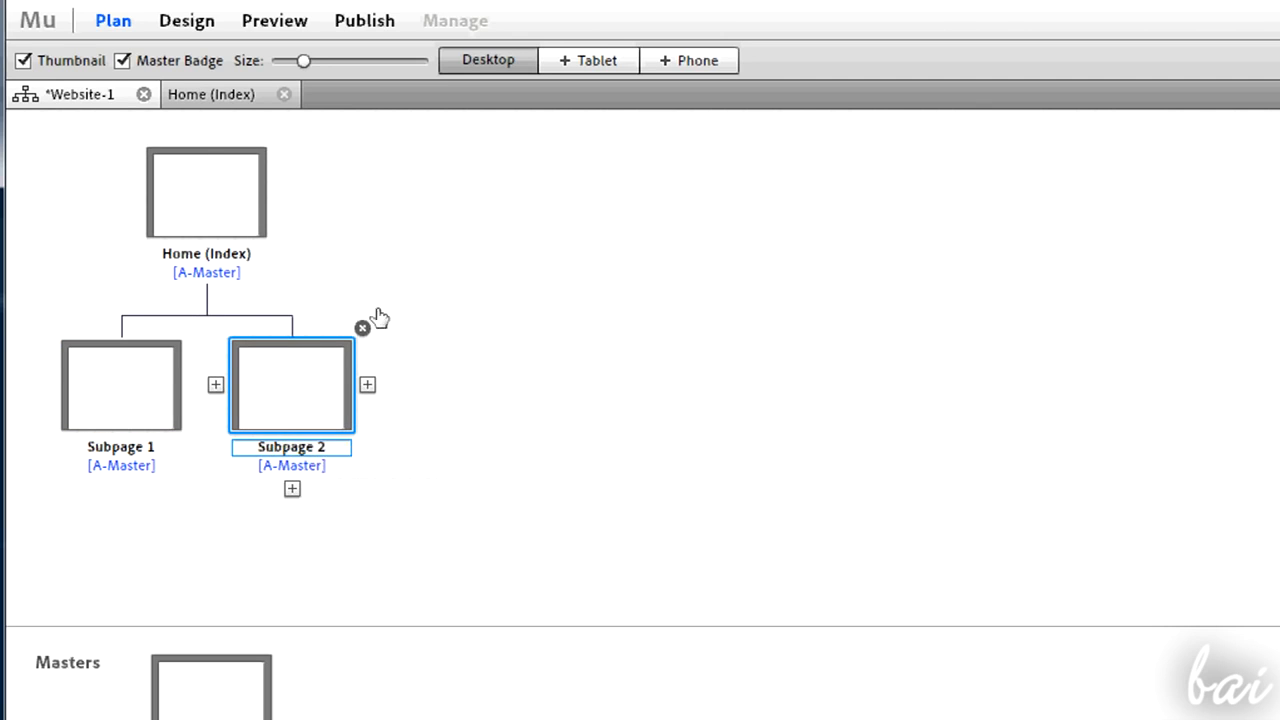
left_click(368, 386)
type("Subpage ")
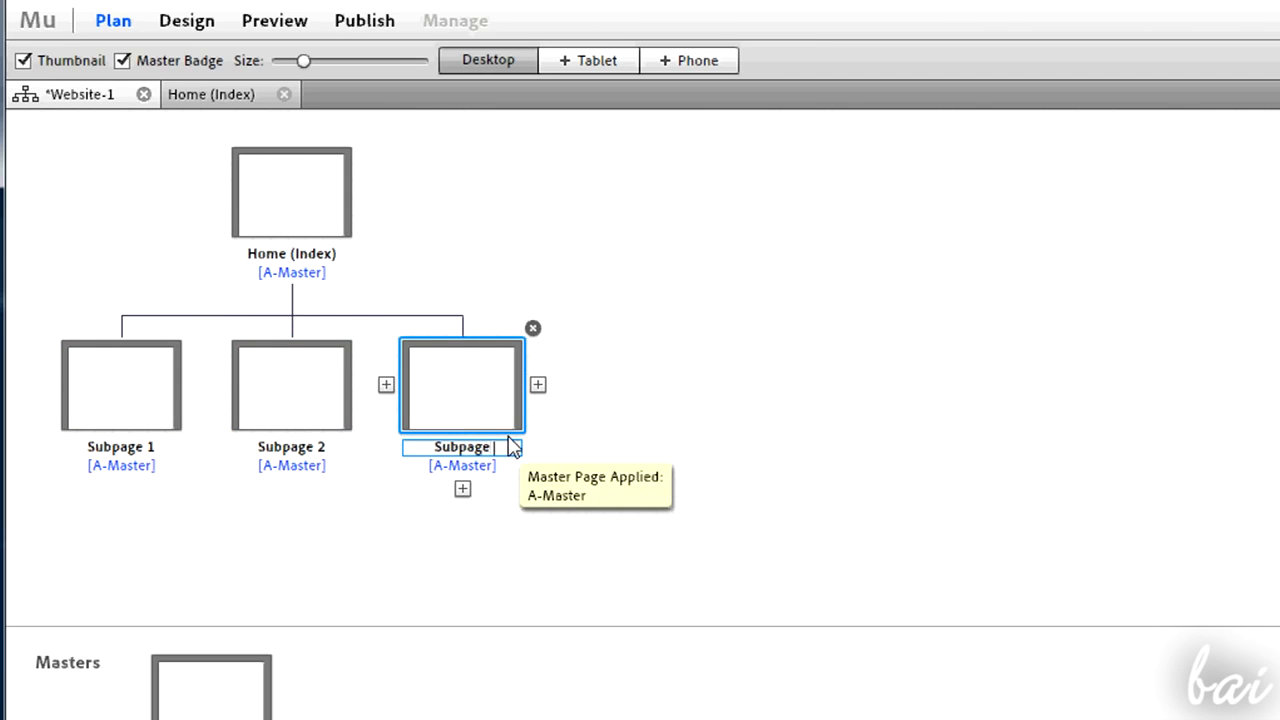
type("3")
left_click(584, 483)
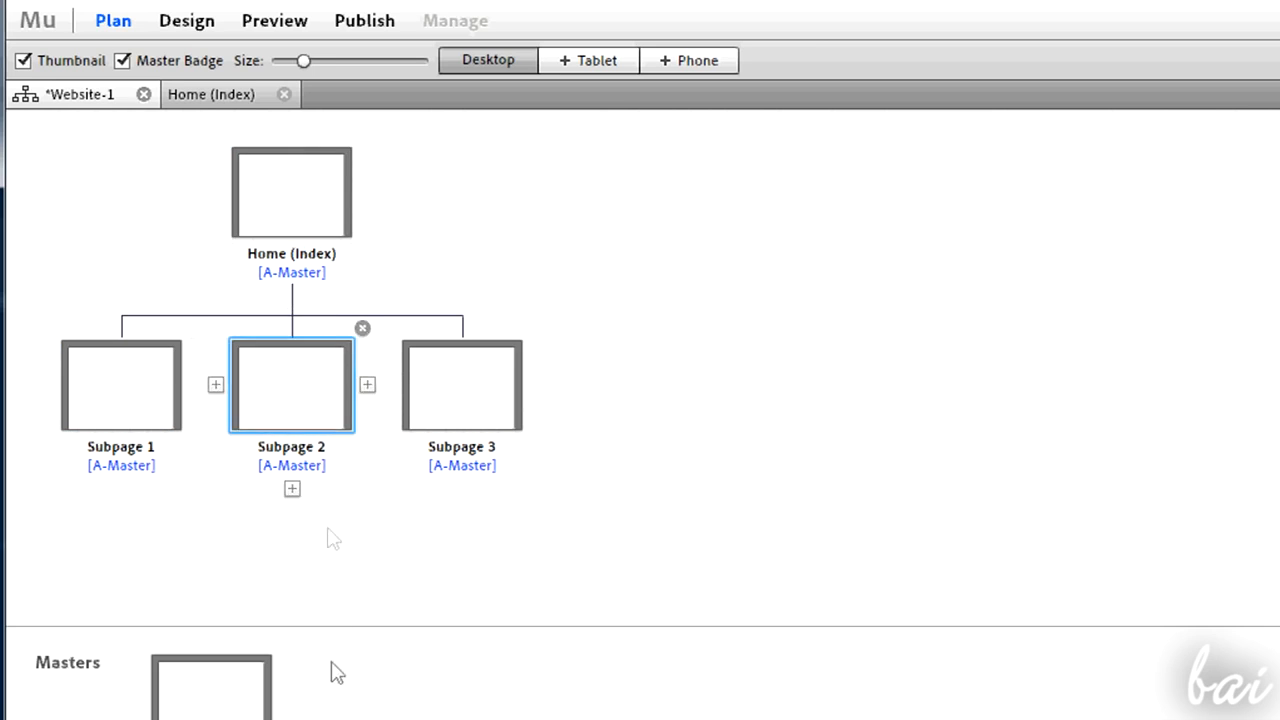
- Add two top-level sibling pages named Home 2 and Home 3
left_click(367, 192)
key("BackSpace")
type("Home 2")
left_click(708, 191)
type("Home 3")
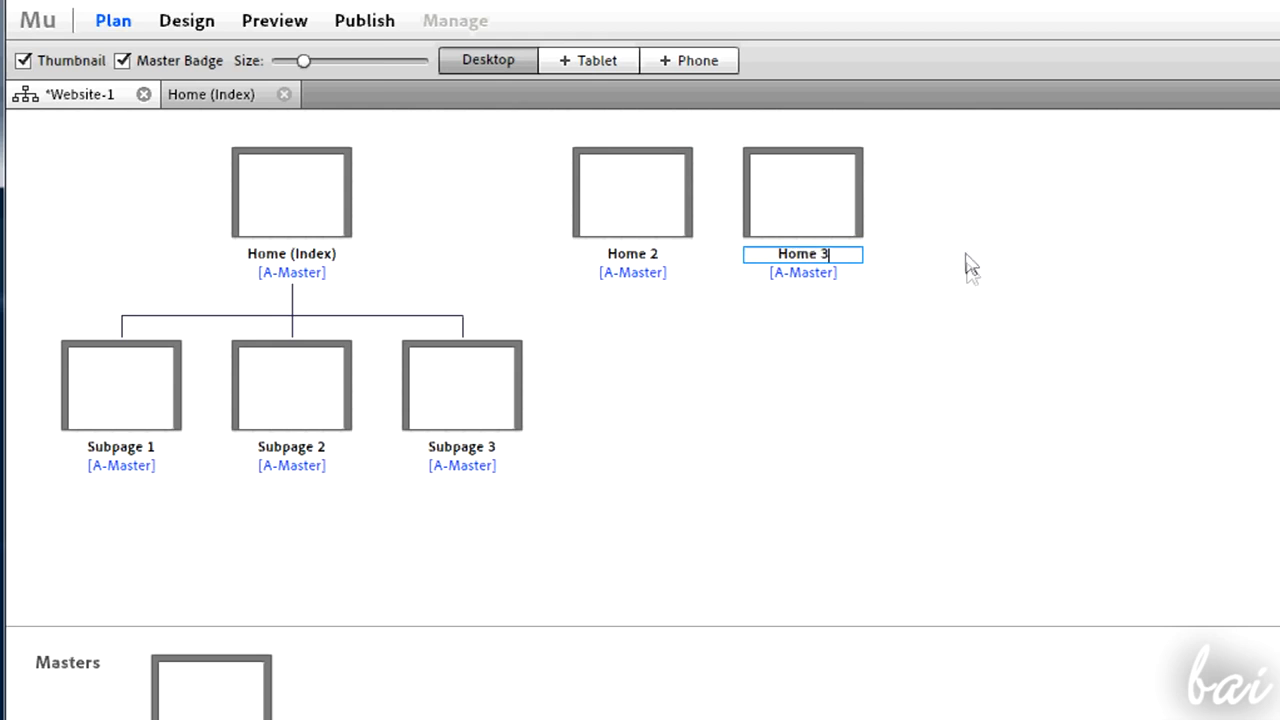
key("Return")
- Add a child page under Home 3, then add and delete a second child page beside it
left_click(292, 299)
left_click(462, 296)
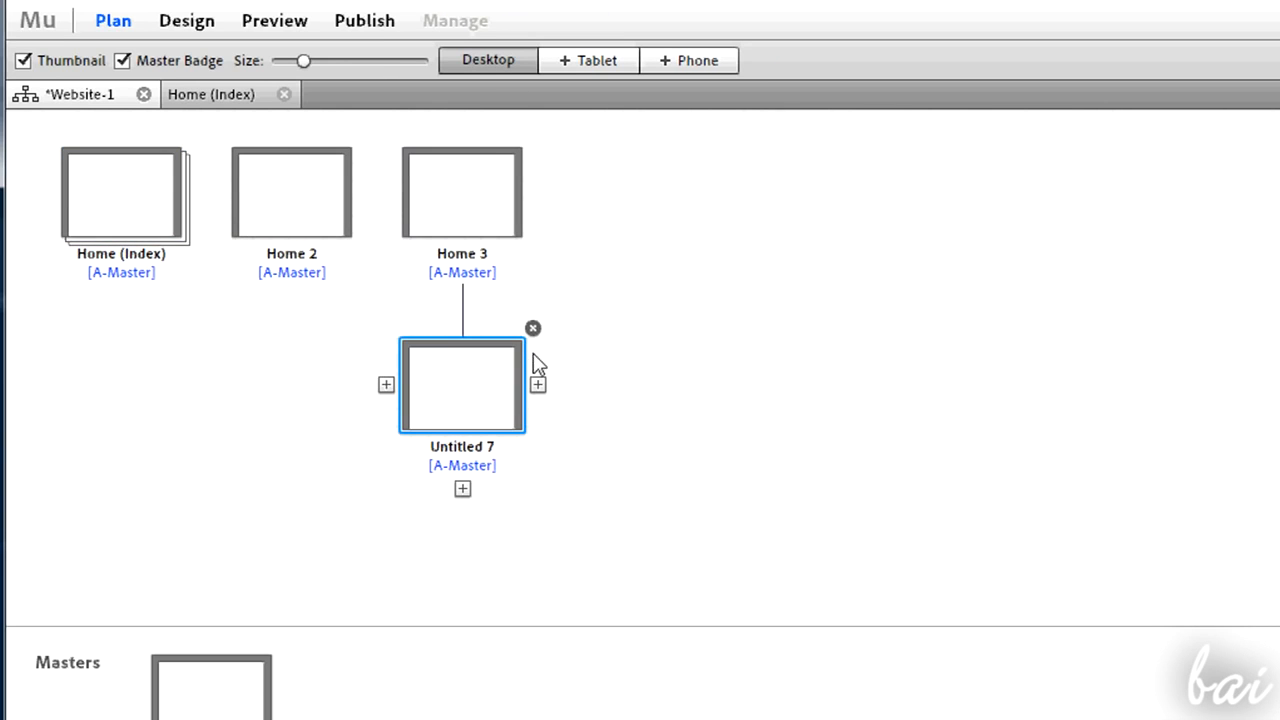
left_click(538, 386)
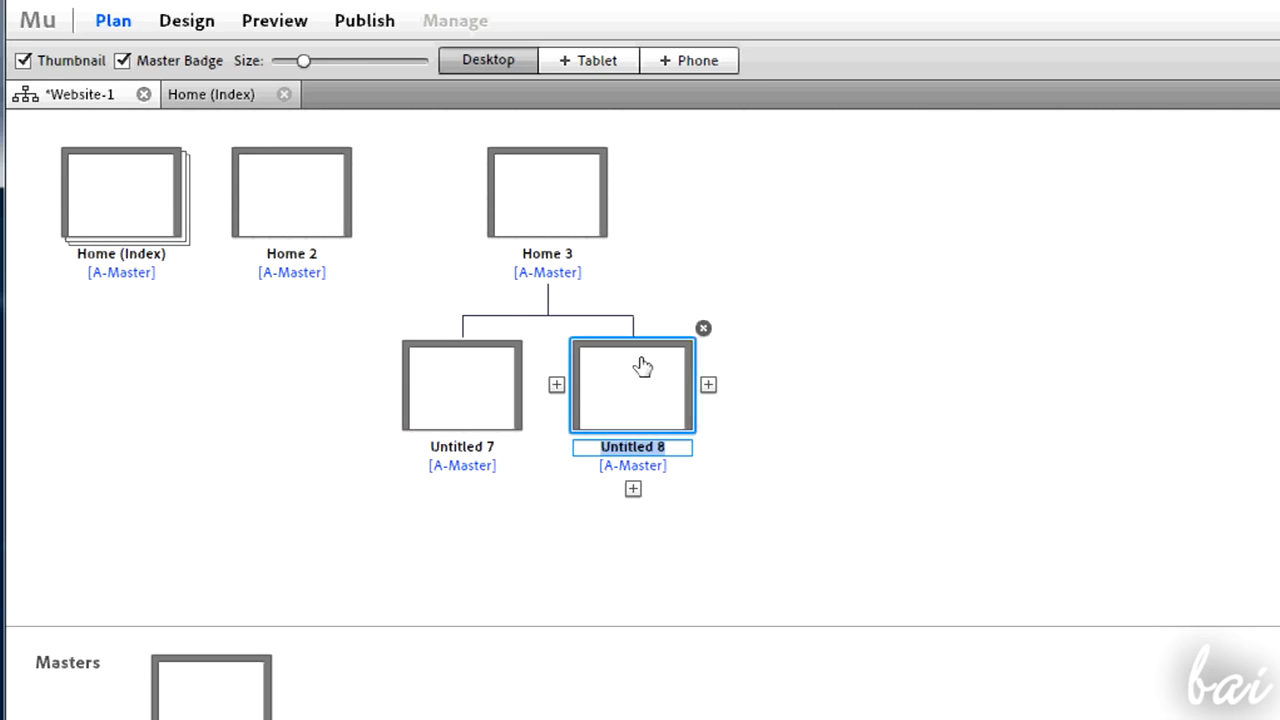
left_click(704, 329)
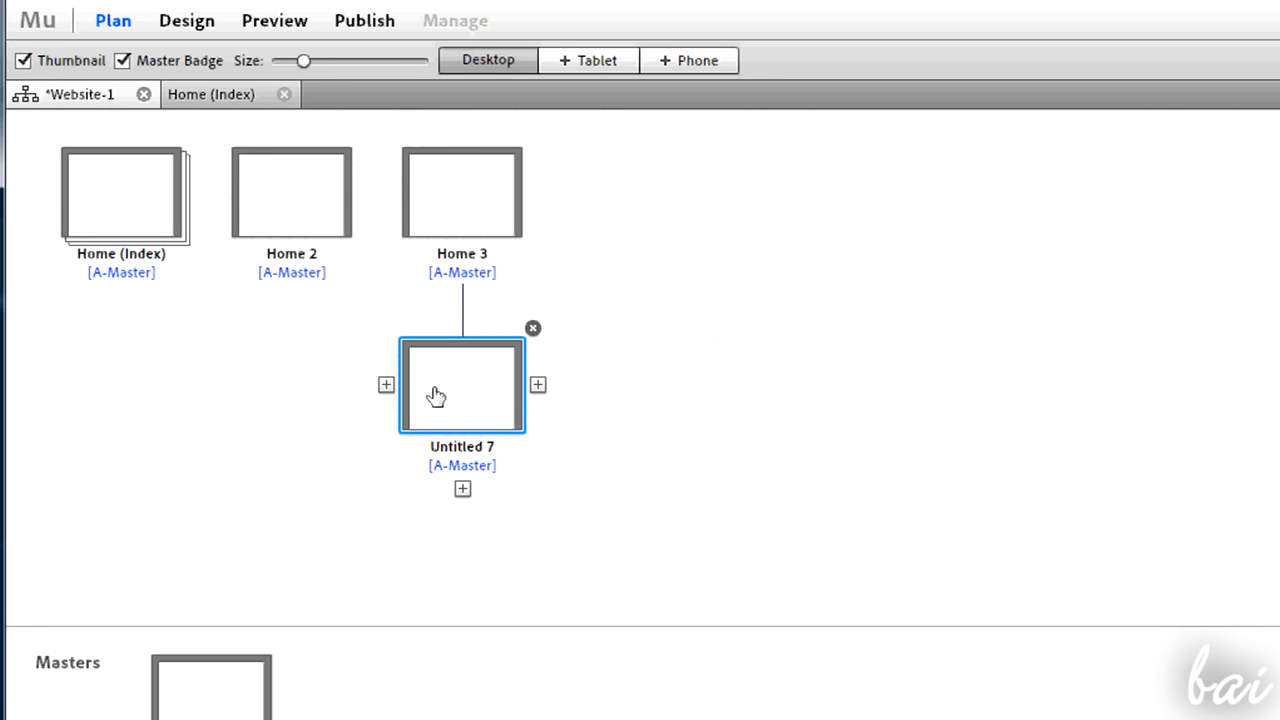
- Move the Untitled 7 page up to the top level and back under Home 3
left_click_drag(436, 396, 266, 287)
left_click_drag(271, 386, 554, 214)
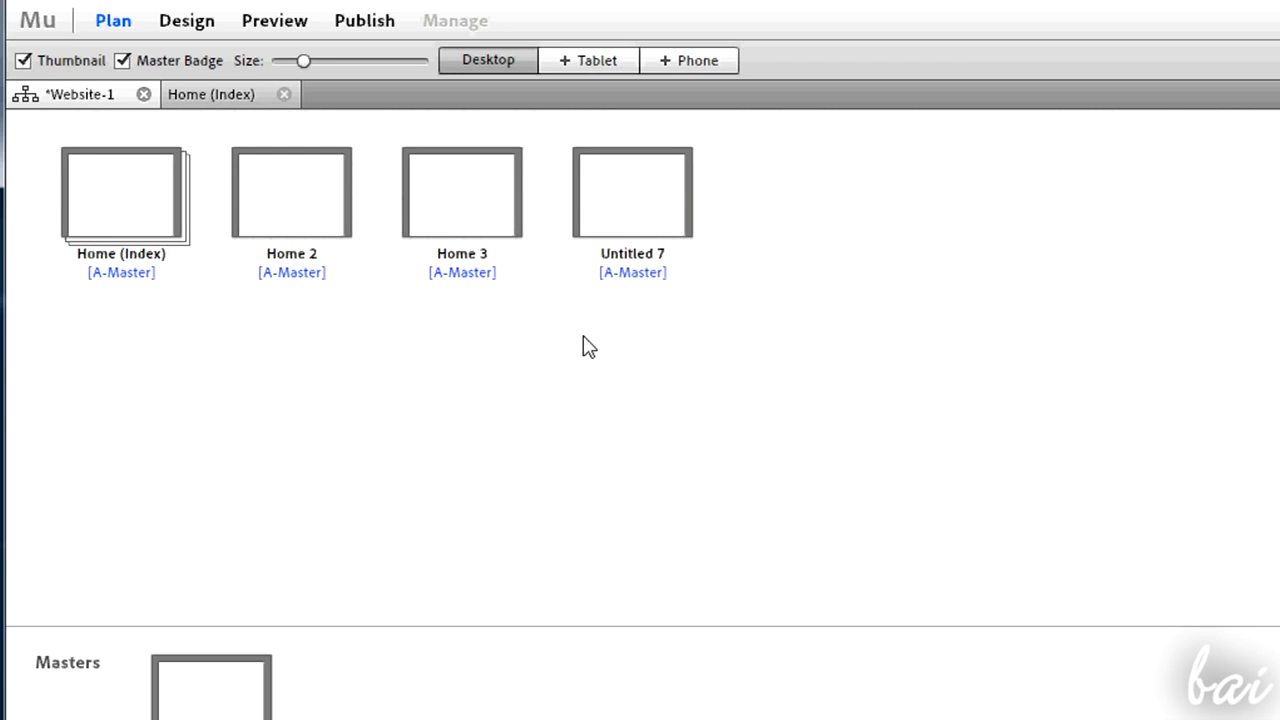
left_click_drag(642, 213, 469, 306)
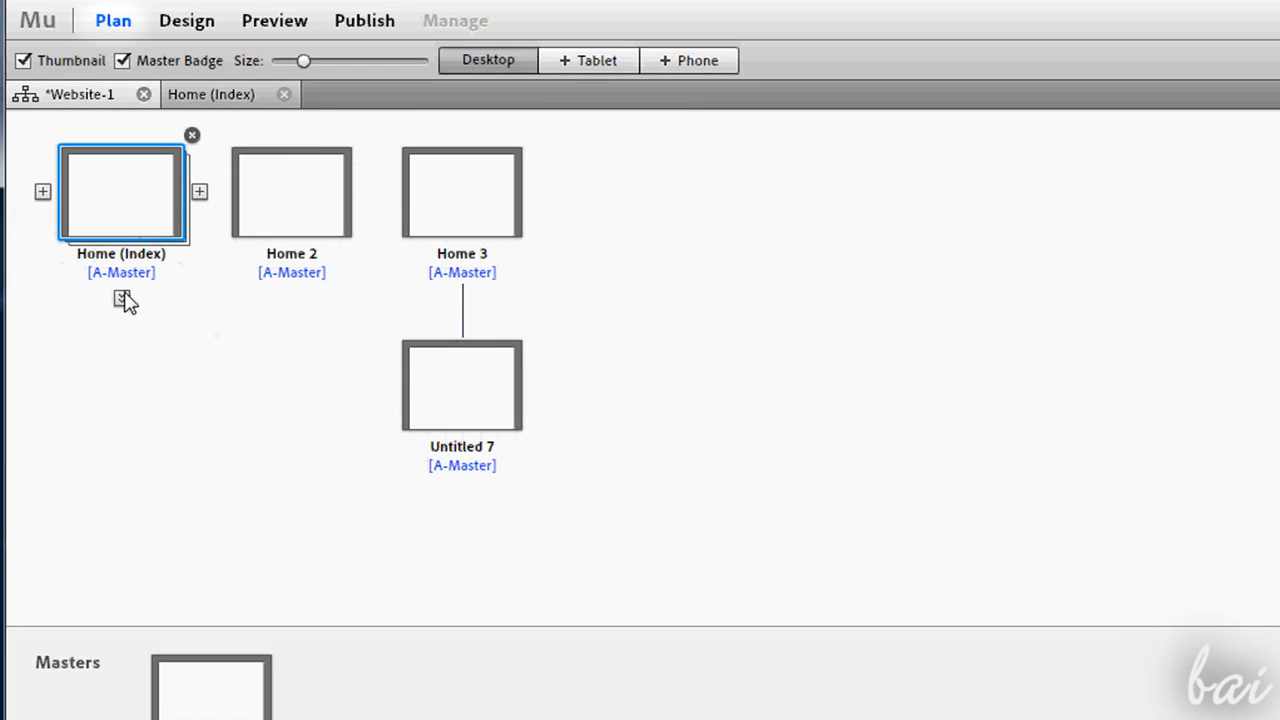
- Expand the Home (Index) subpages and enlarge the page thumbnails in the site plan
left_click(121, 298)
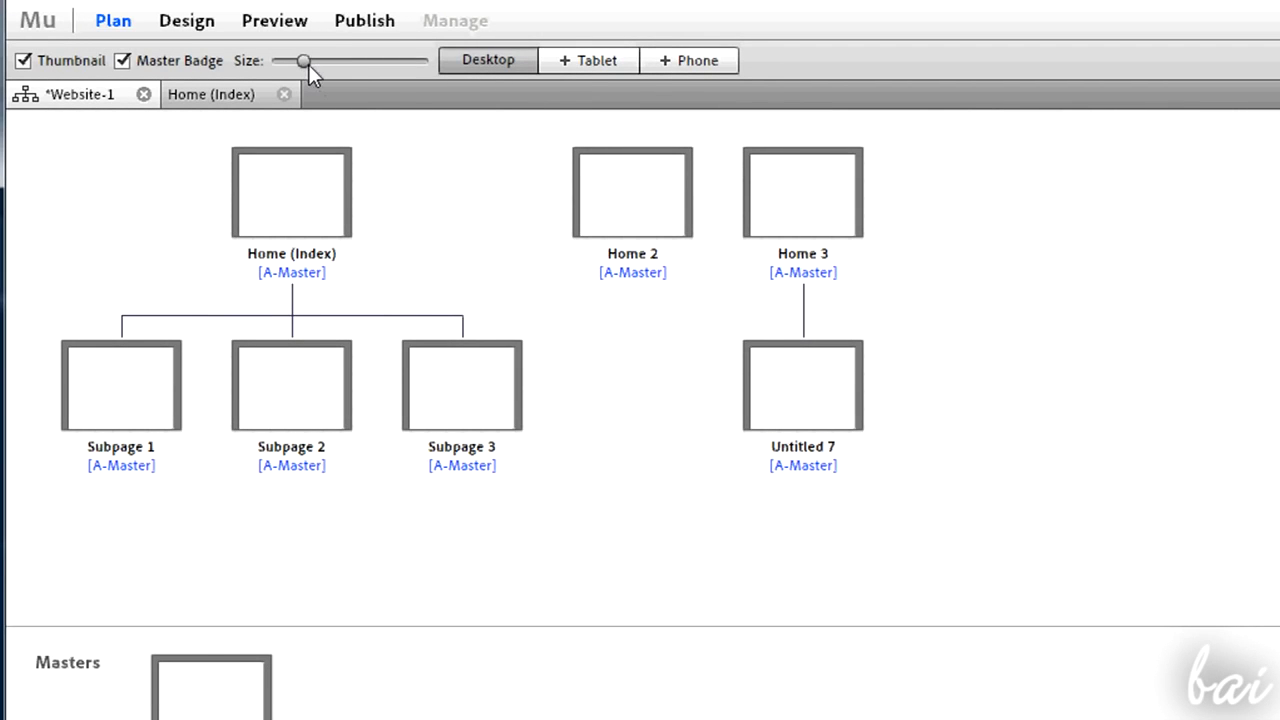
left_click_drag(313, 66, 319, 66)
left_click(284, 94)
mouse_move(285, 58)
left_mouse_down()
mouse_move(346, 60)
mouse_move(310, 60)
left_mouse_up()
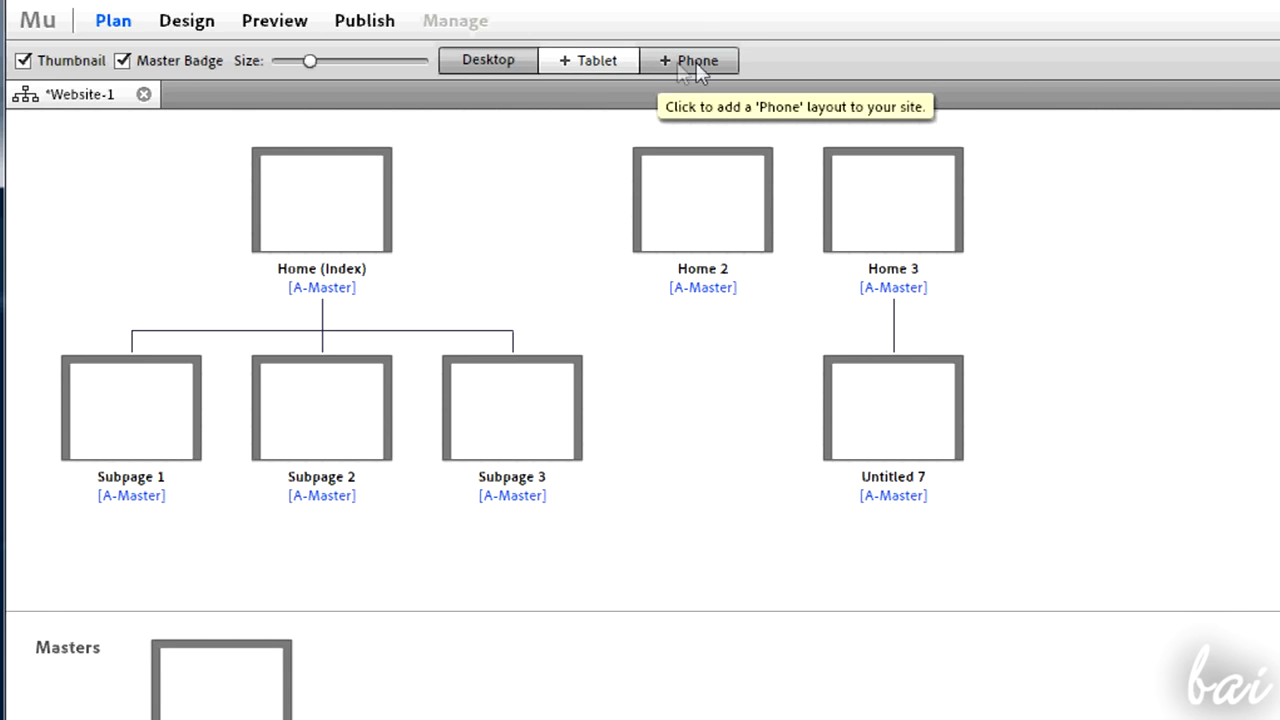
- Open Home (Index), Subpage 1 and Subpage 2 for design editing and switch between their page tabs
double_click(329, 220)
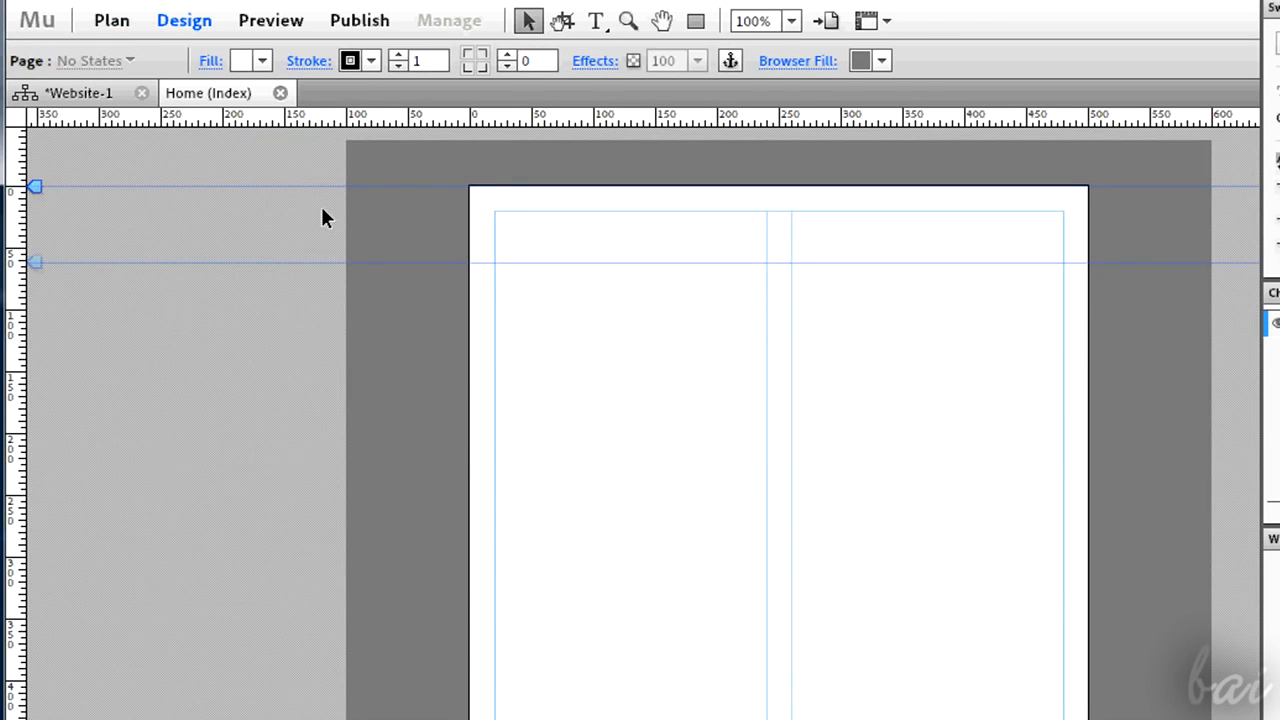
left_click(95, 100)
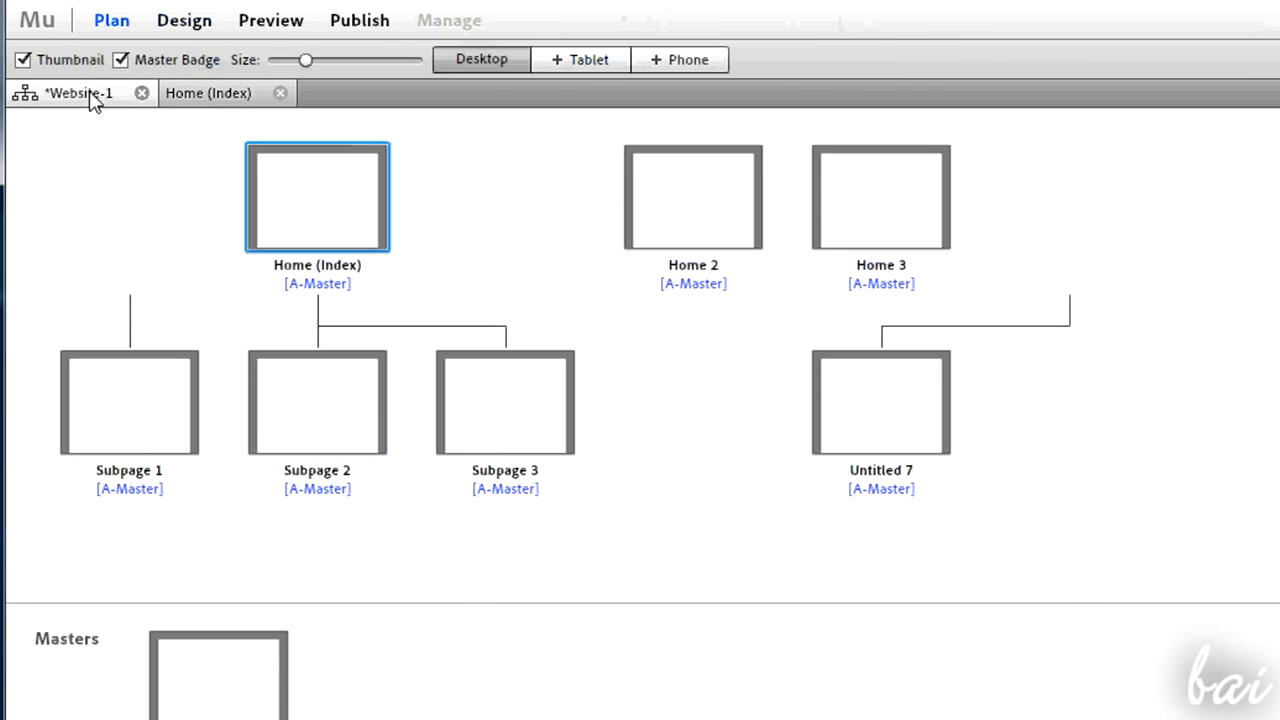
double_click(143, 418)
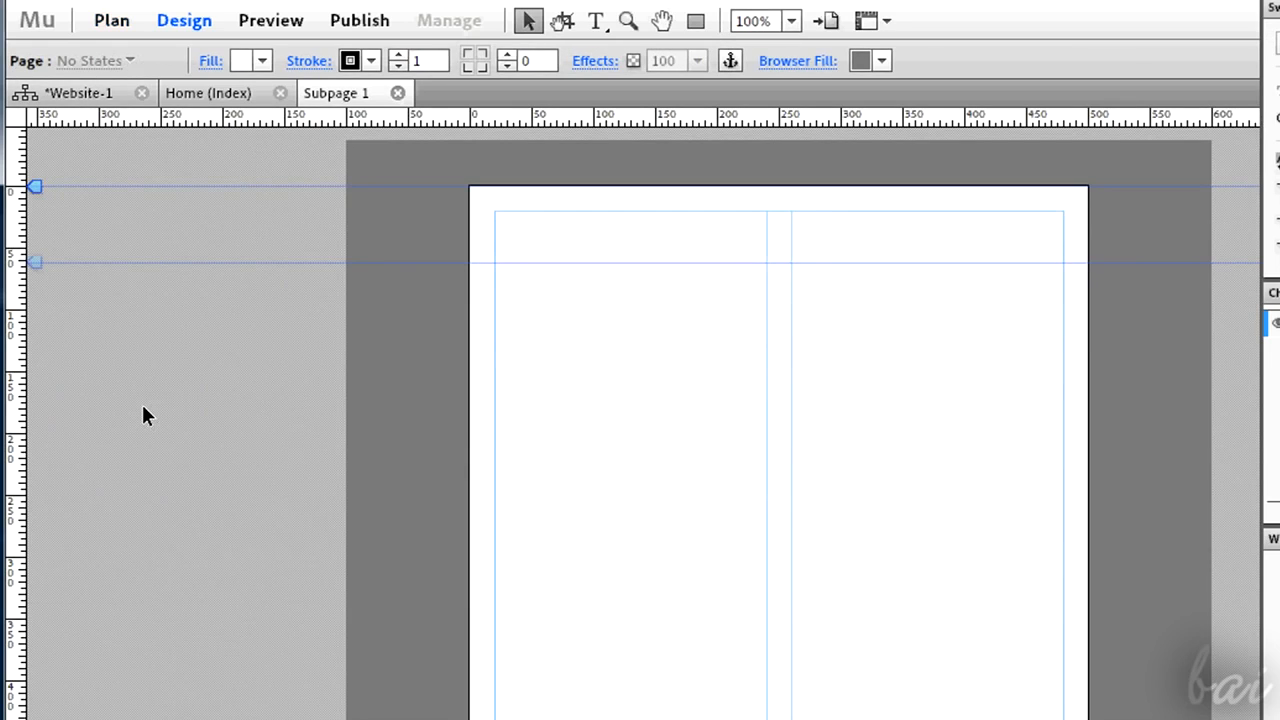
left_click(99, 92)
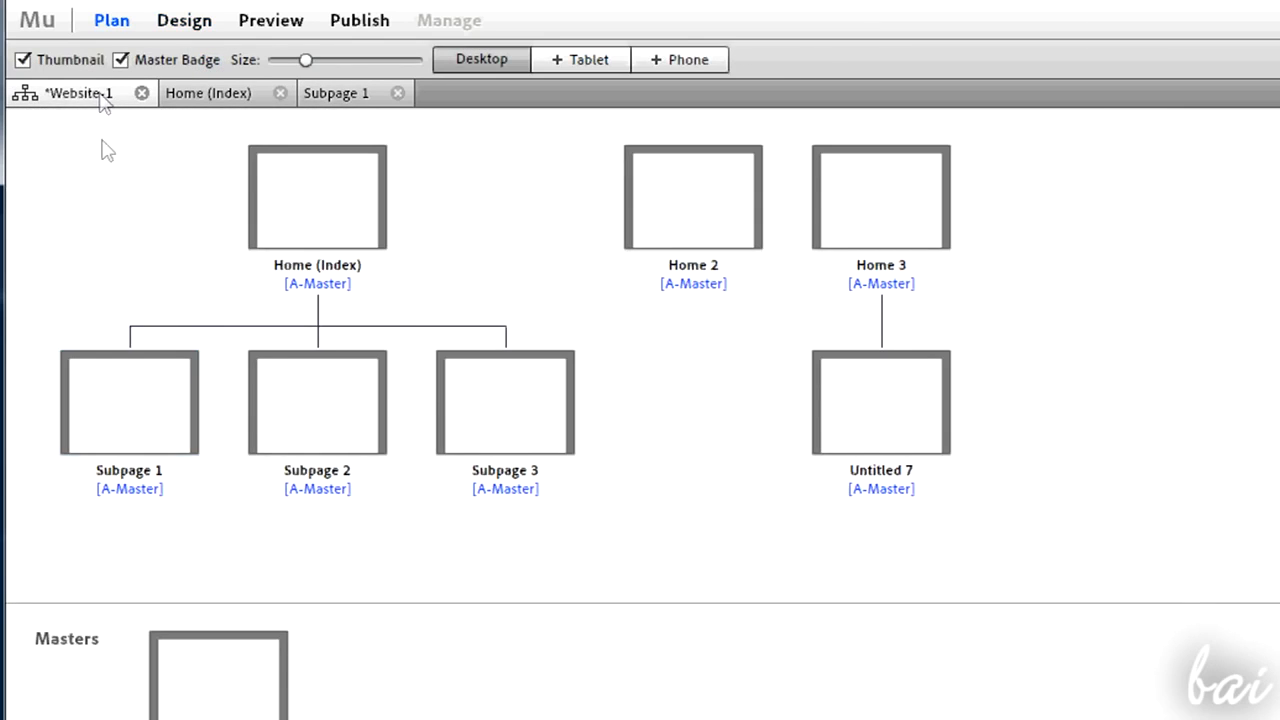
double_click(340, 440)
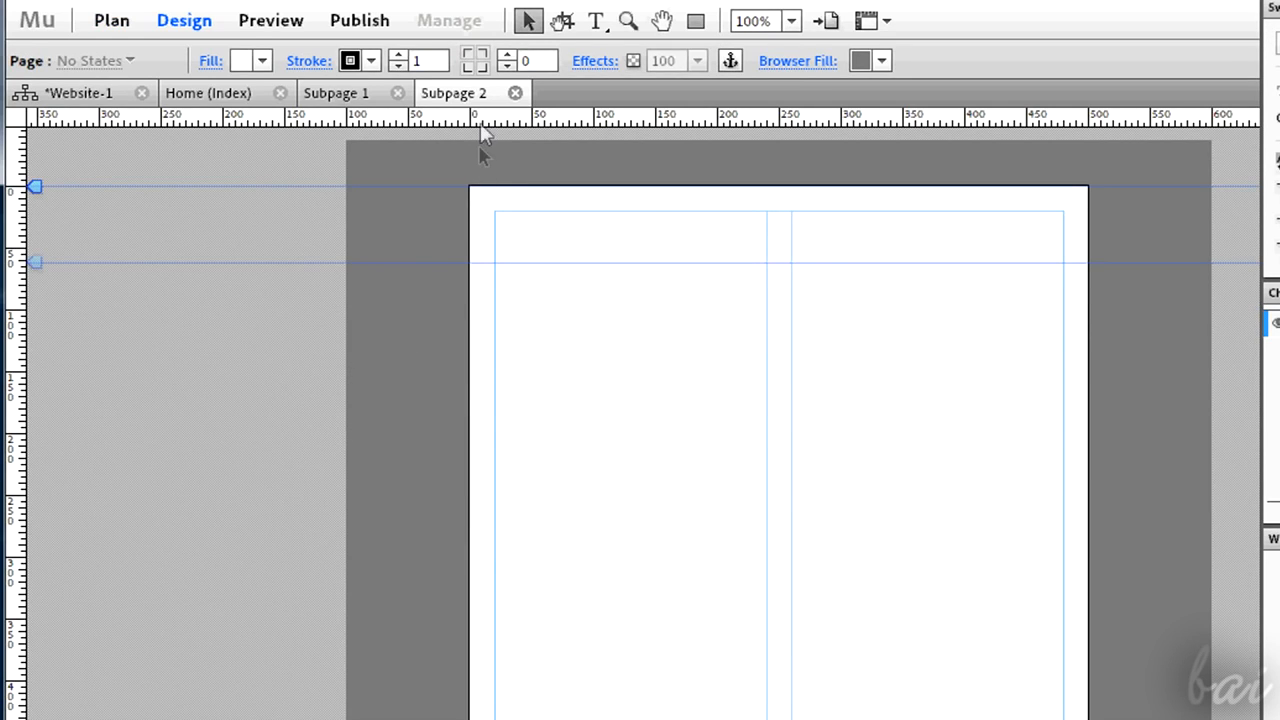
left_click(340, 95)
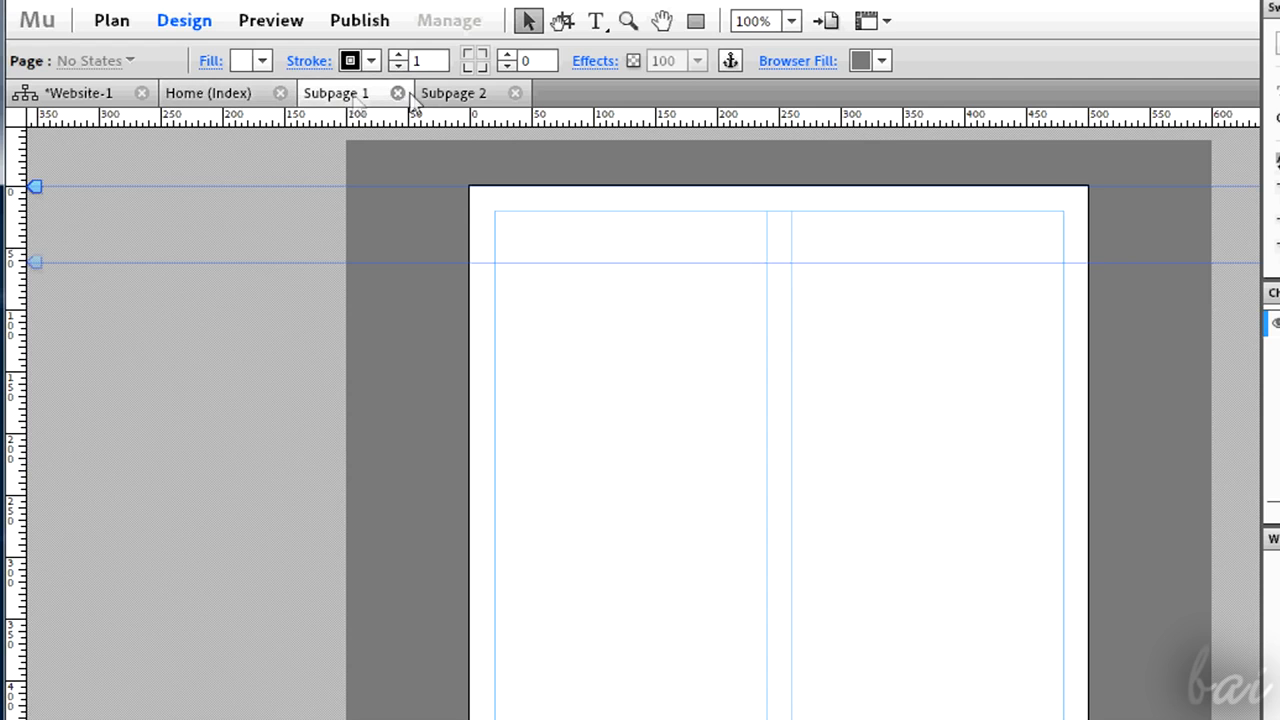
left_click(468, 94)
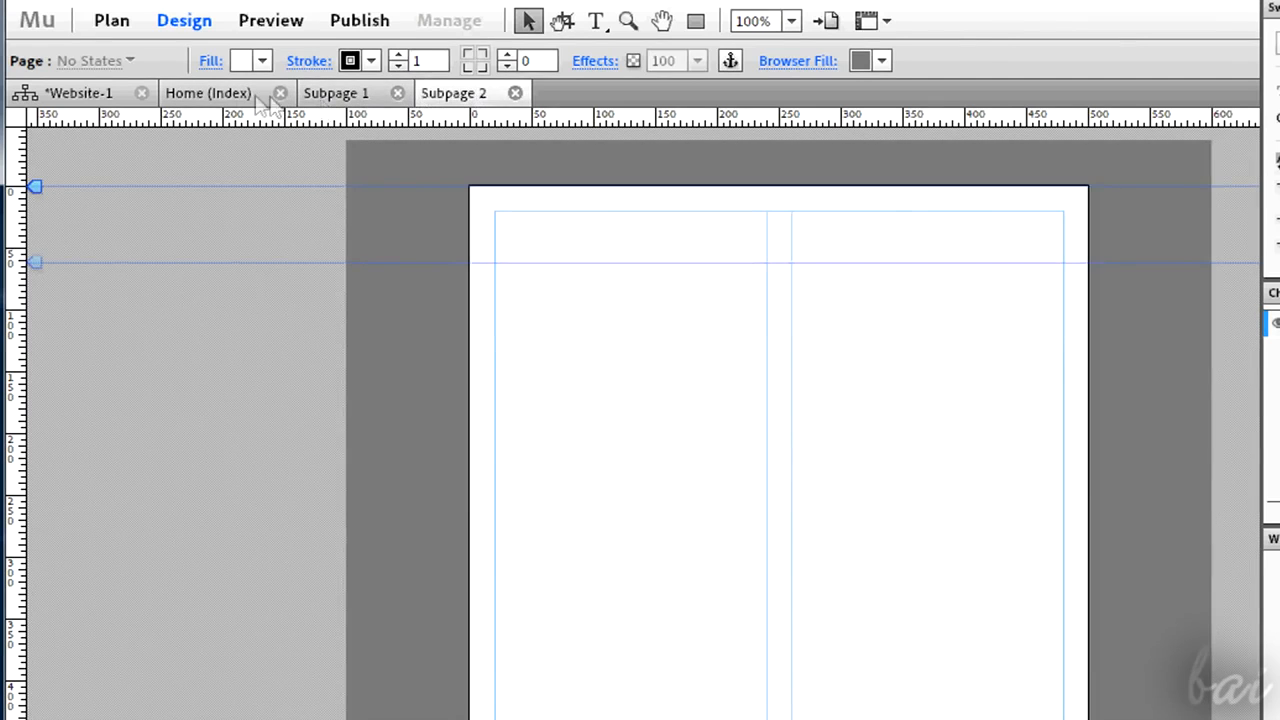
left_click(220, 103)
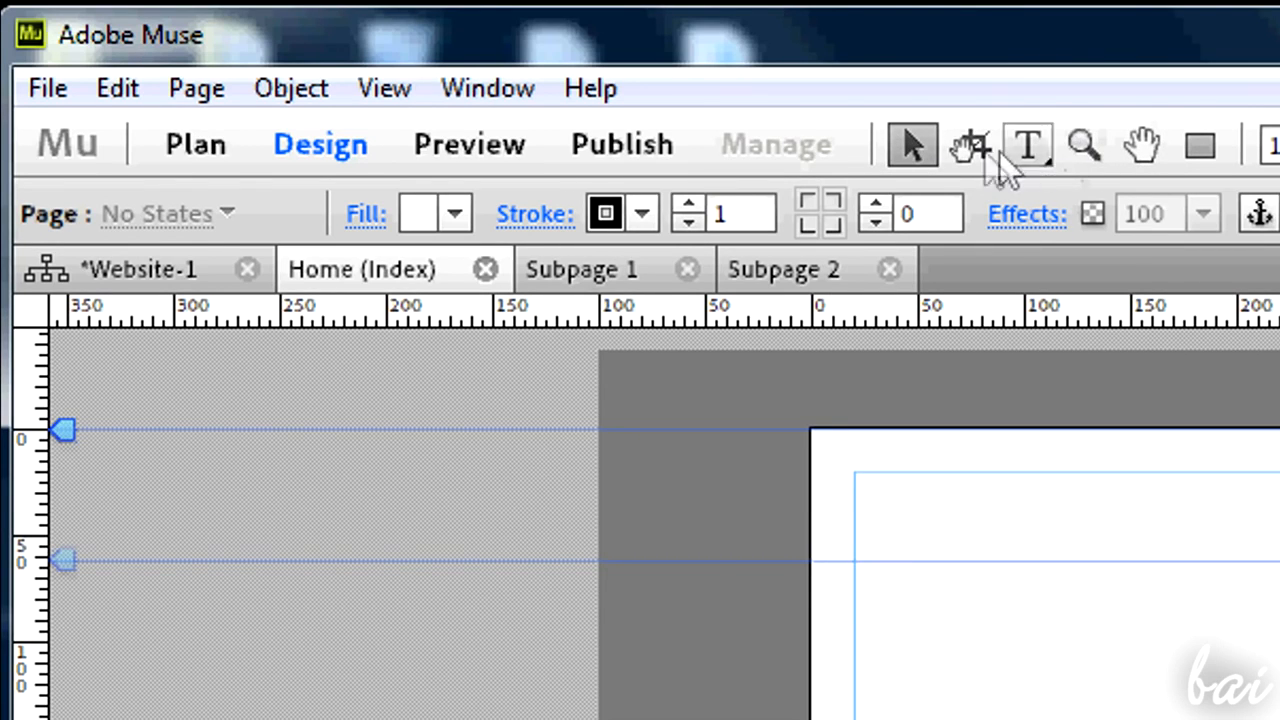
- Zoom in on the Home (Index) page with the Zoom tool
left_click(1088, 147)
left_click(1067, 581)
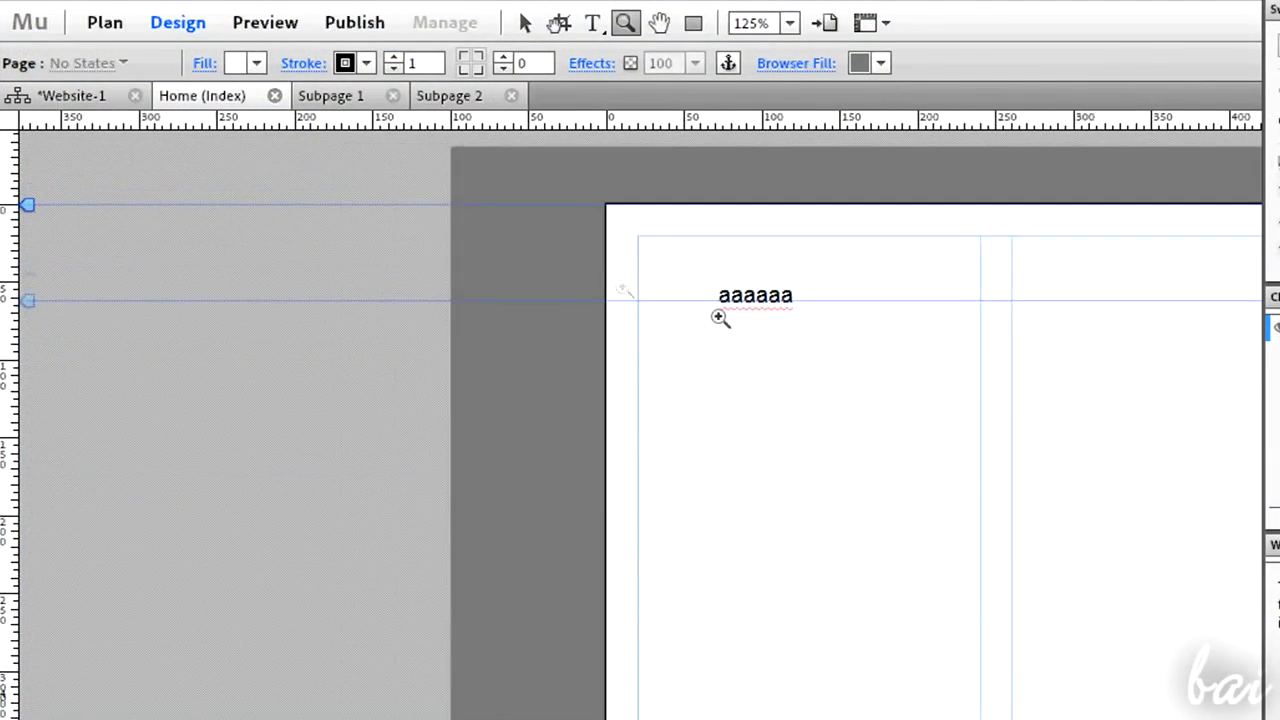
left_click(789, 323)
left_click(765, 326)
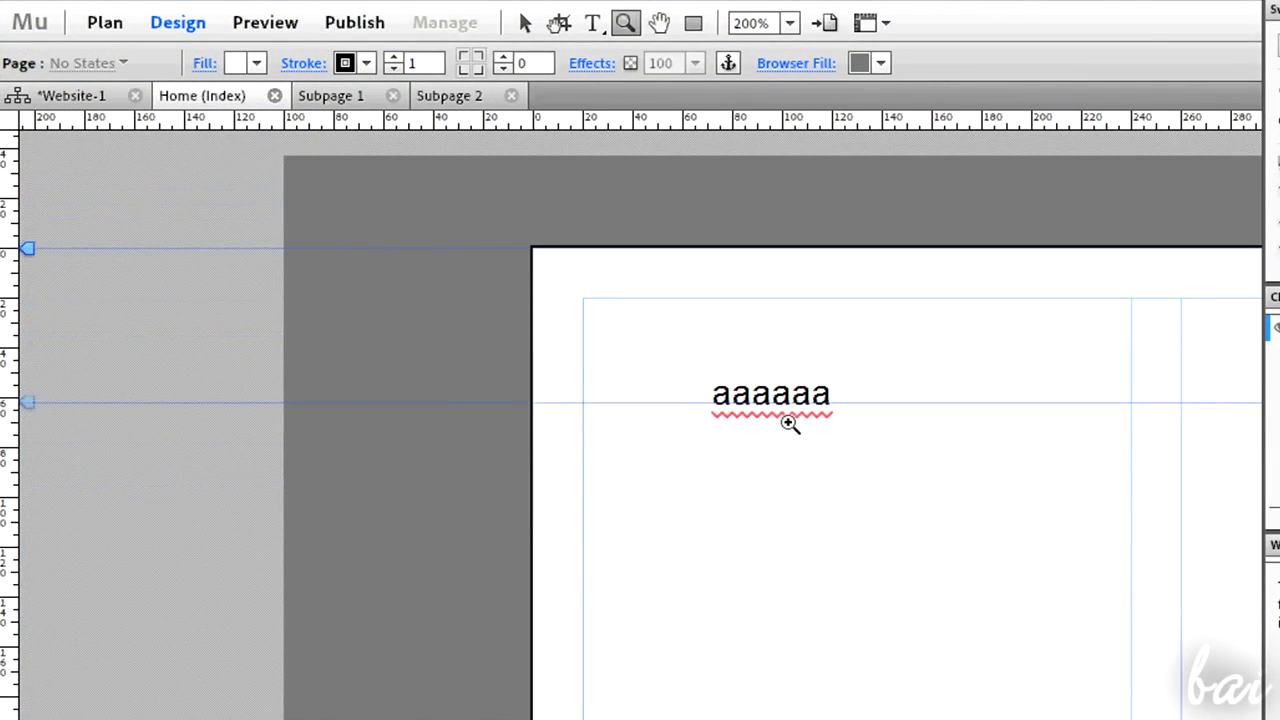
- Create a text frame near the top of the Home (Index) page reading "We are at the index now"
left_click(786, 420, "alt")
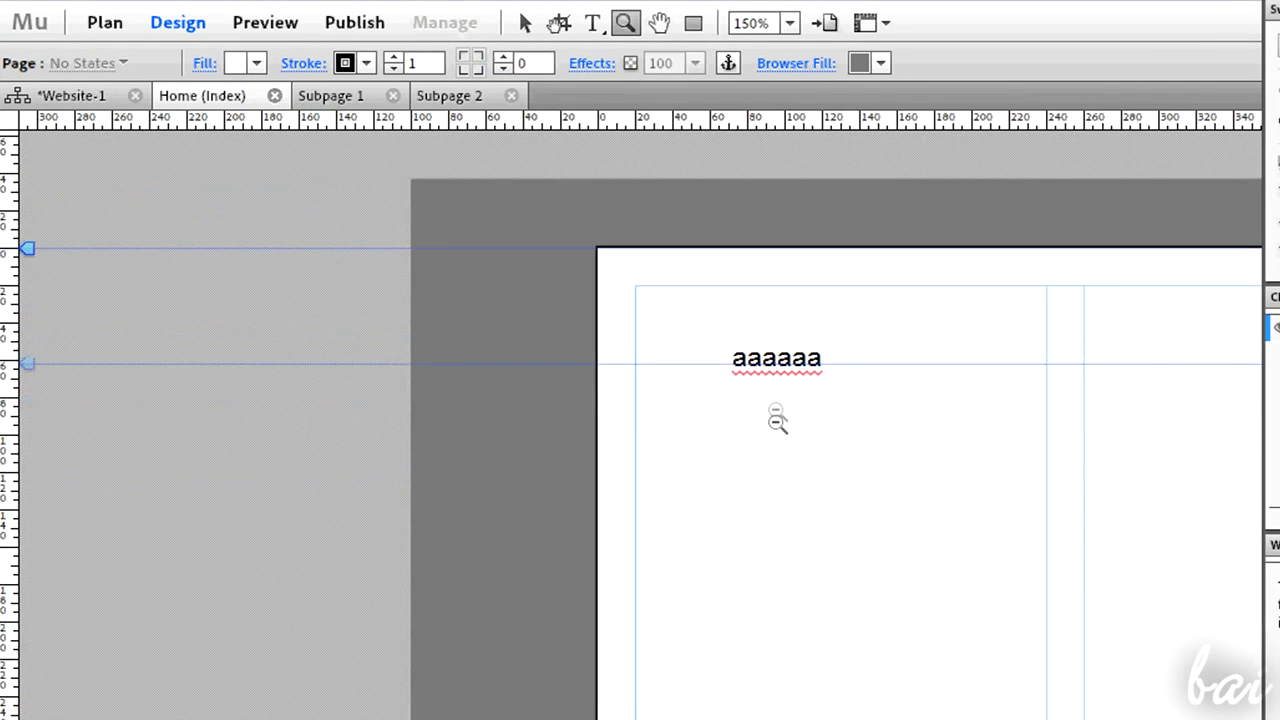
left_click(774, 423, "alt")
left_click(794, 411, "alt")
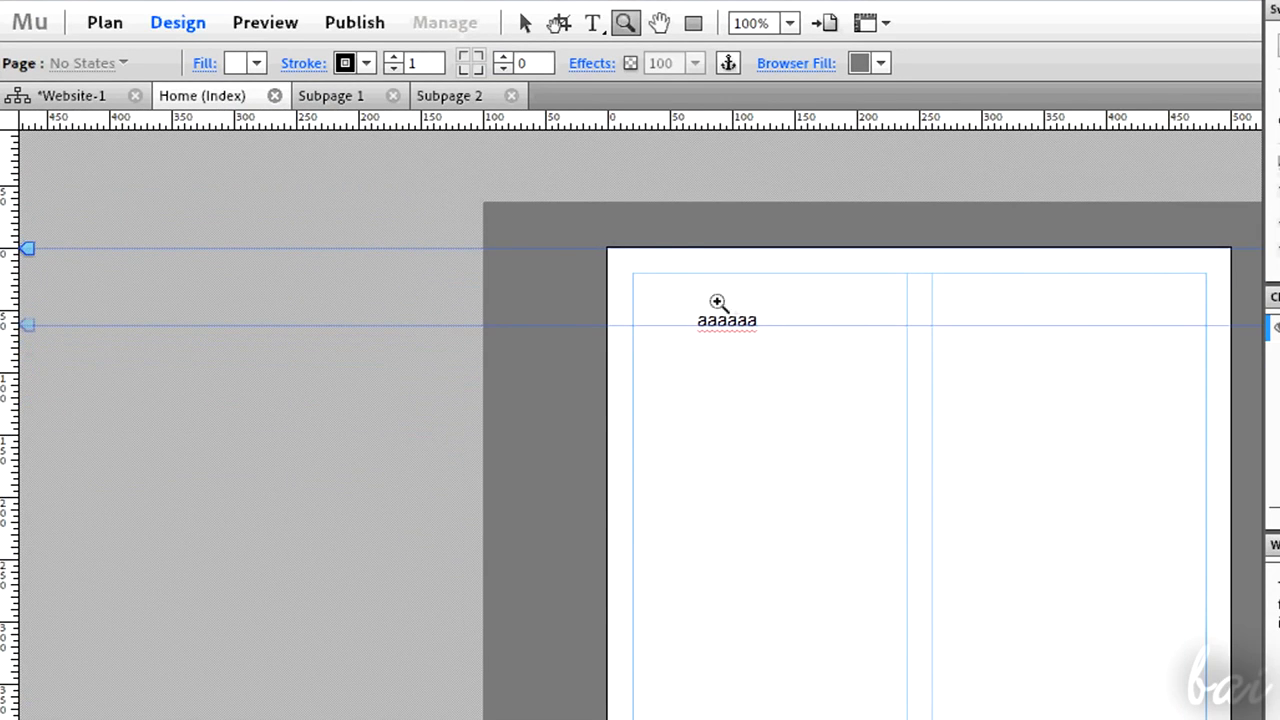
left_click_drag(686, 295, 780, 355)
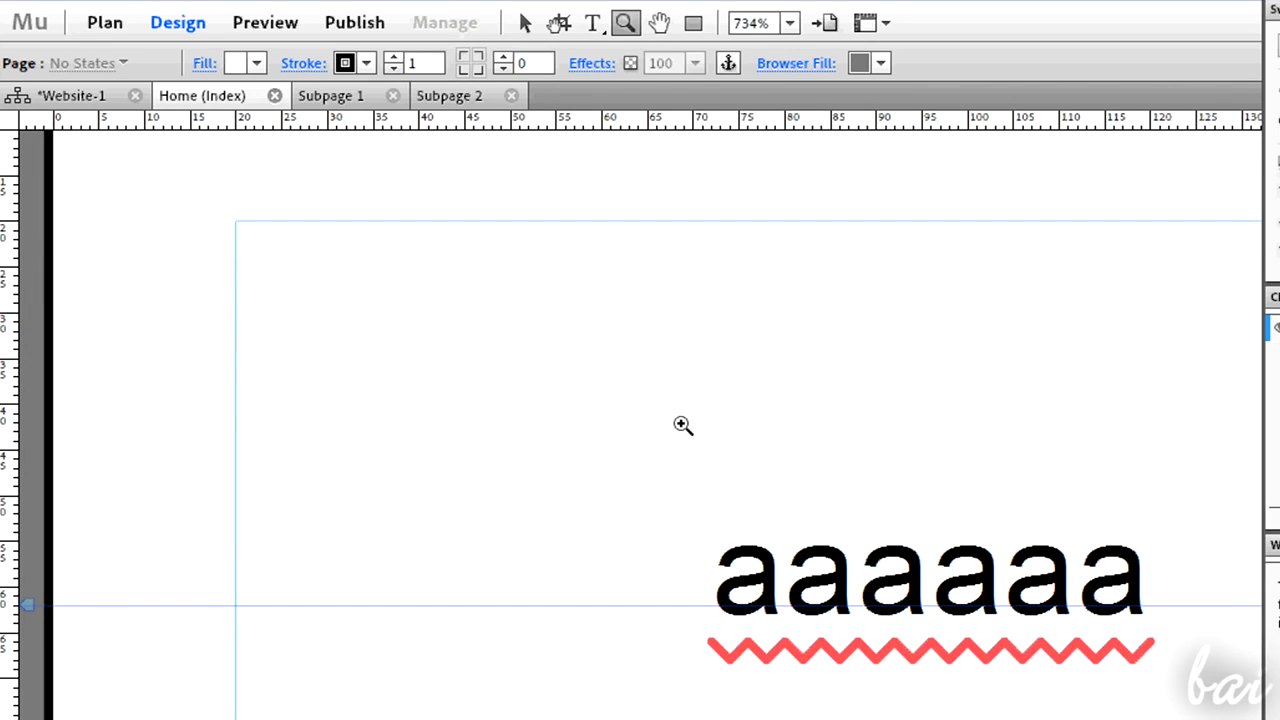
left_click(682, 425)
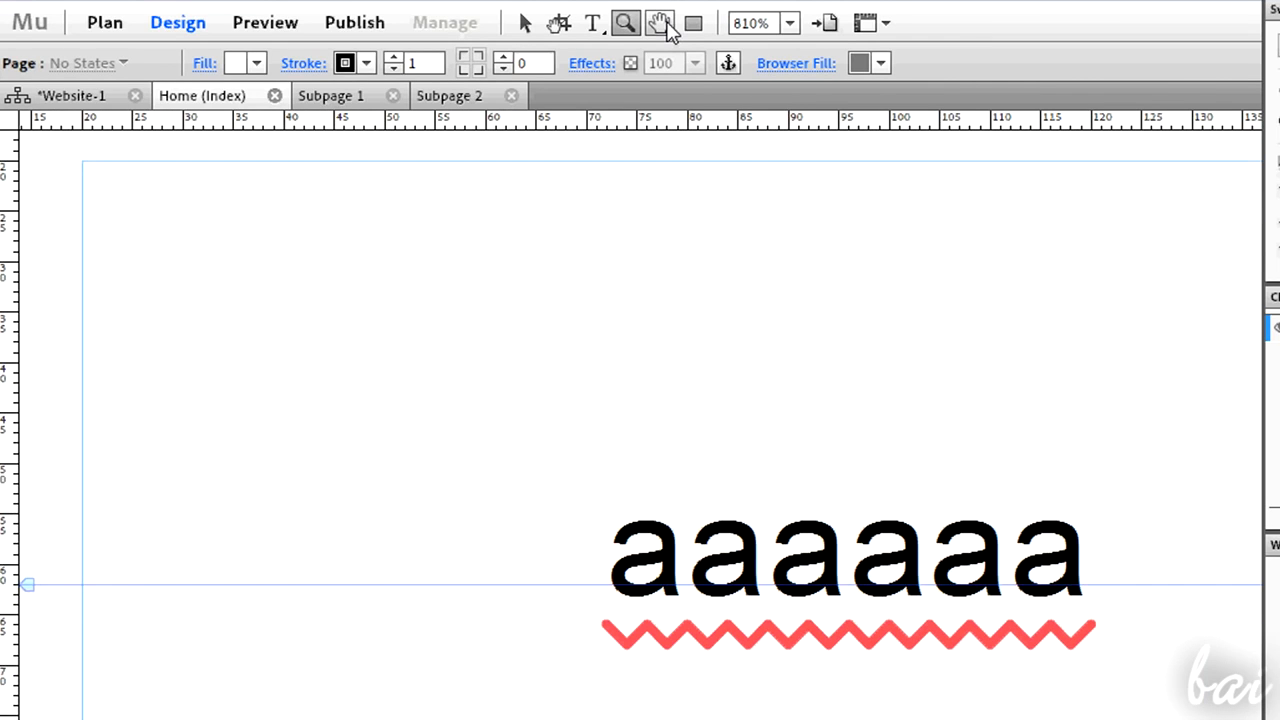
left_click(663, 22)
left_click_drag(859, 463, 771, 382)
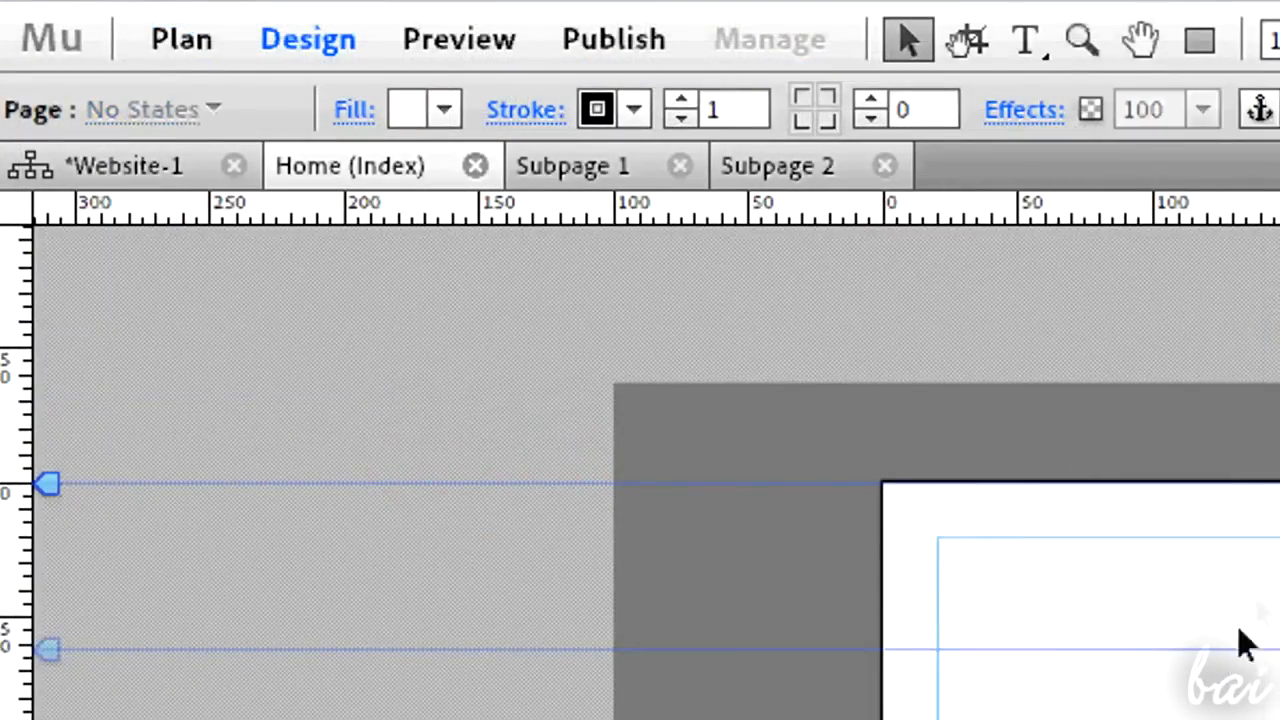
left_click(1024, 50)
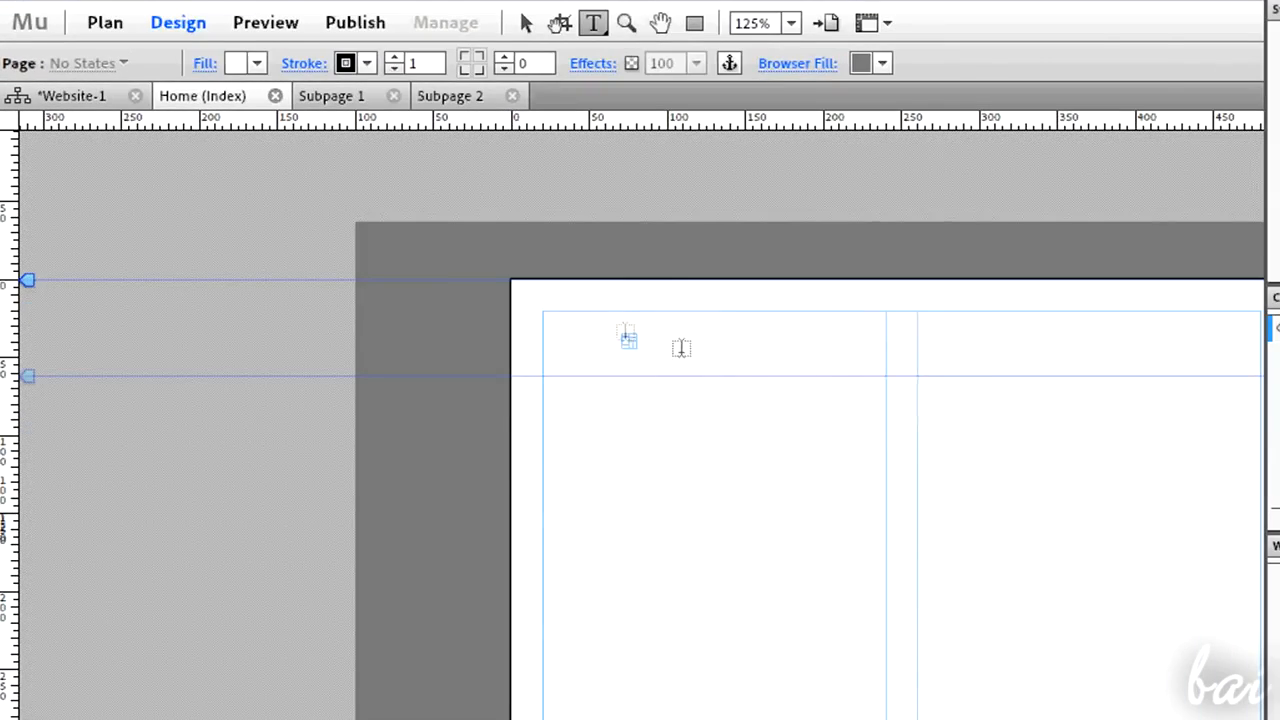
left_click_drag(625, 337, 1212, 380)
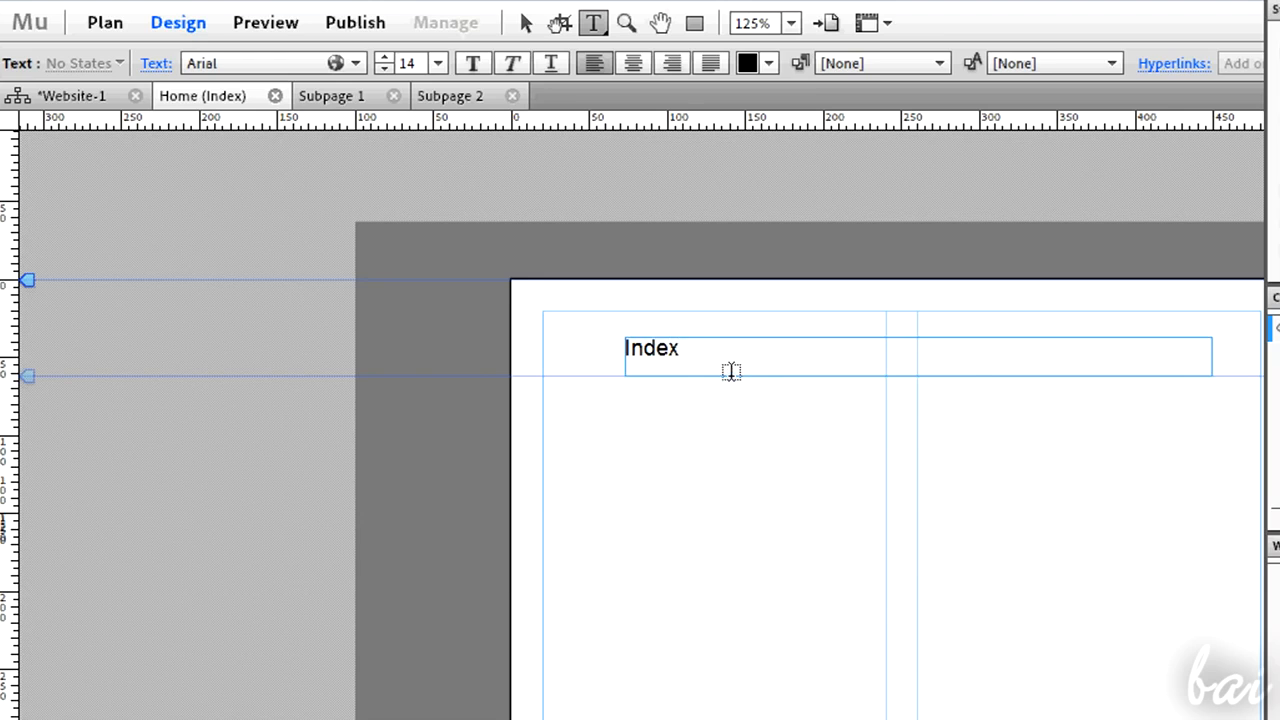
left_click_drag(678, 352, 535, 351)
type("We are at the i")
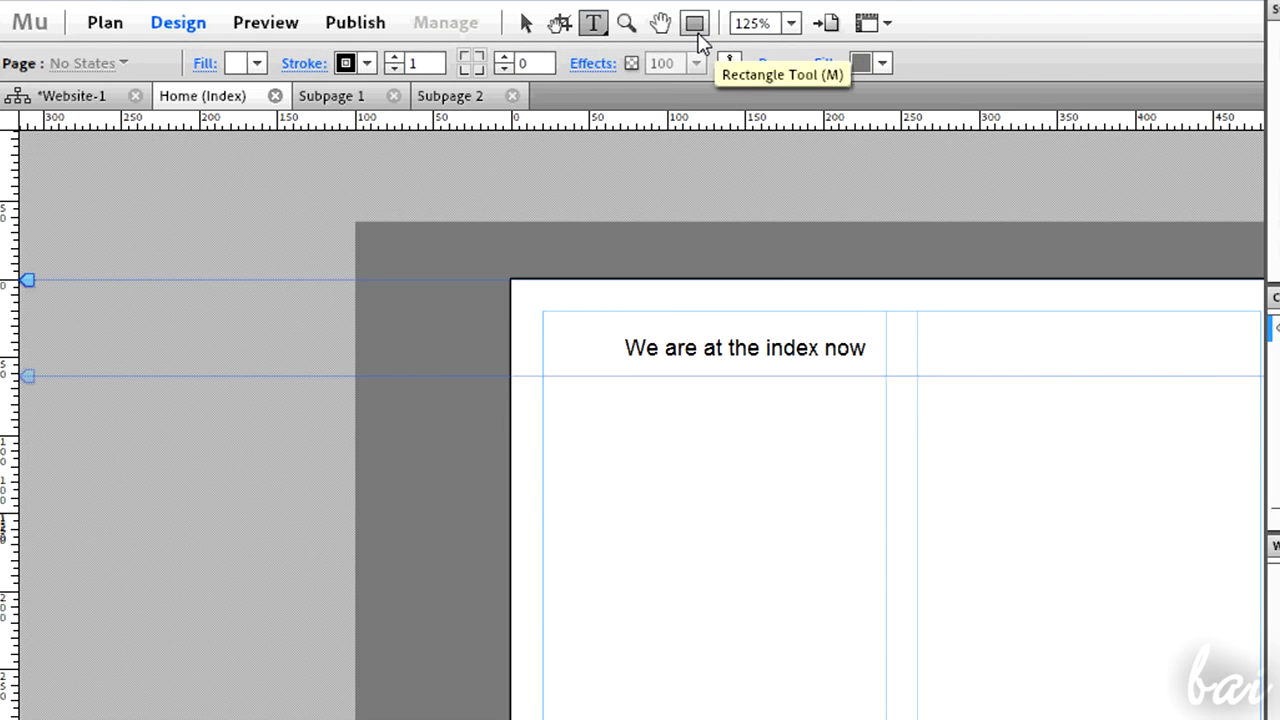
- Draw a large rectangle below the heading with the Rectangle tool
left_click(697, 33)
mouse_move(687, 417)
left_mouse_down()
mouse_move(771, 473)
mouse_move(1063, 523)
mouse_move(1137, 571)
mouse_move(1200, 663)
left_mouse_up()
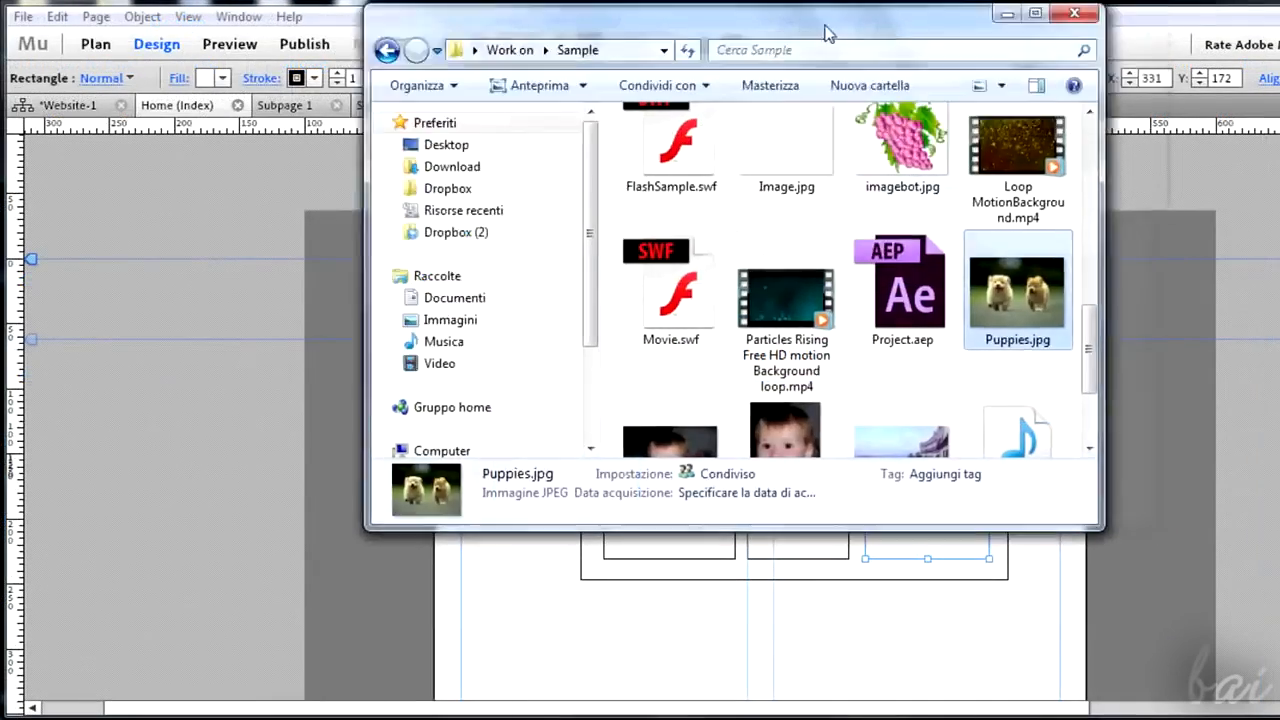
- Place Puppies.jpg from the Sample folder below the rectangles and enlarge it to the rectangles' width
left_click_drag(826, 31, 299, 37)
left_click_drag(480, 304, 757, 637)
scroll(757, 637, "down", 1)
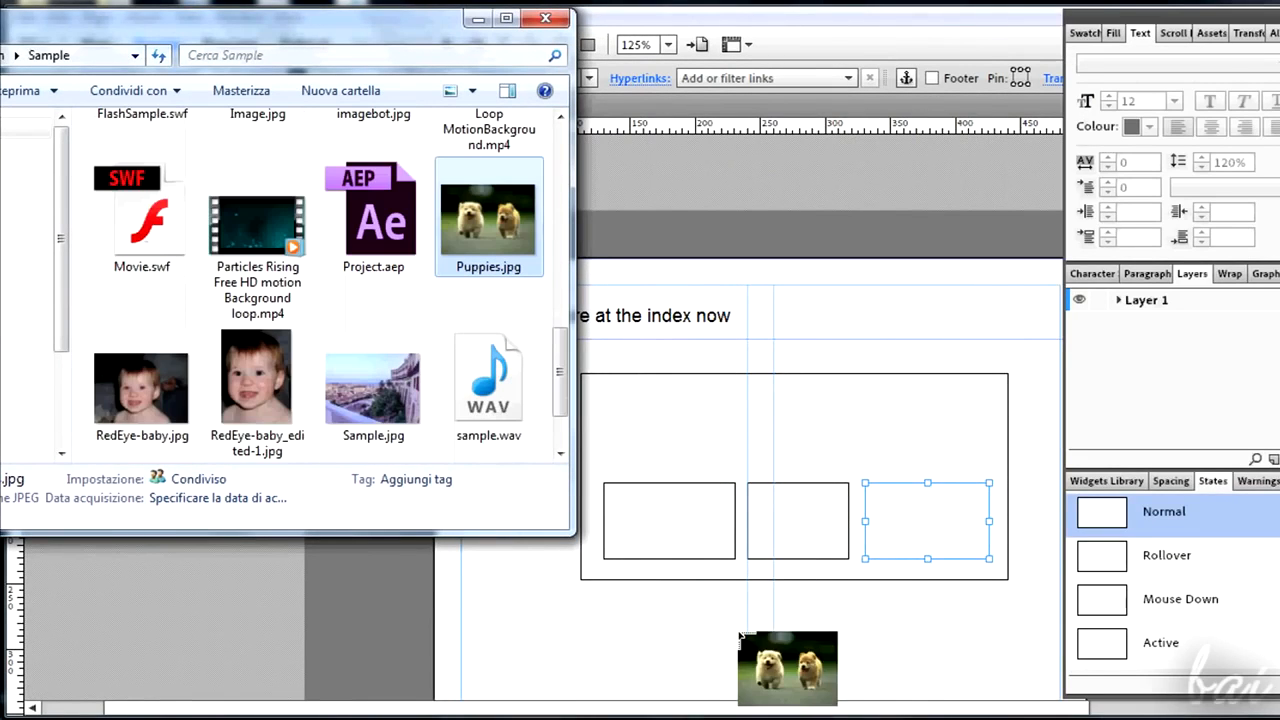
left_click(478, 22)
scroll(614, 528, "down", 4)
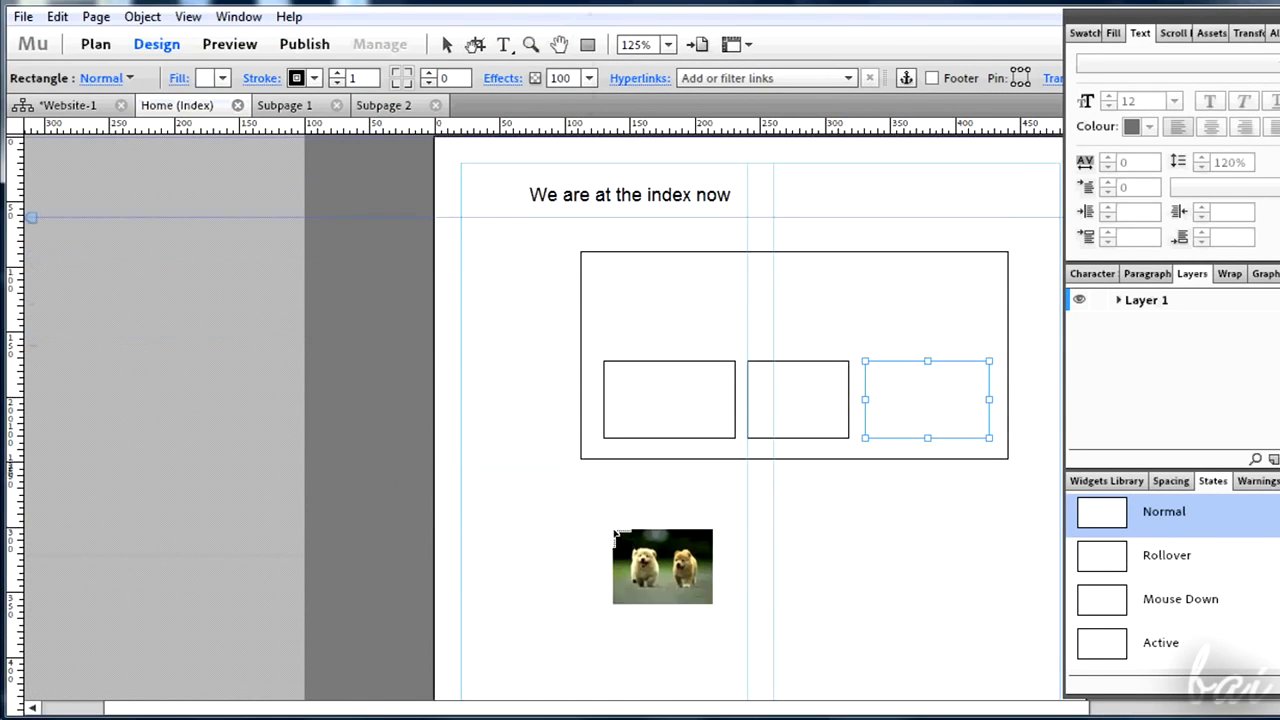
left_click_drag(581, 408, 1009, 608)
scroll(1015, 528, "down", 3)
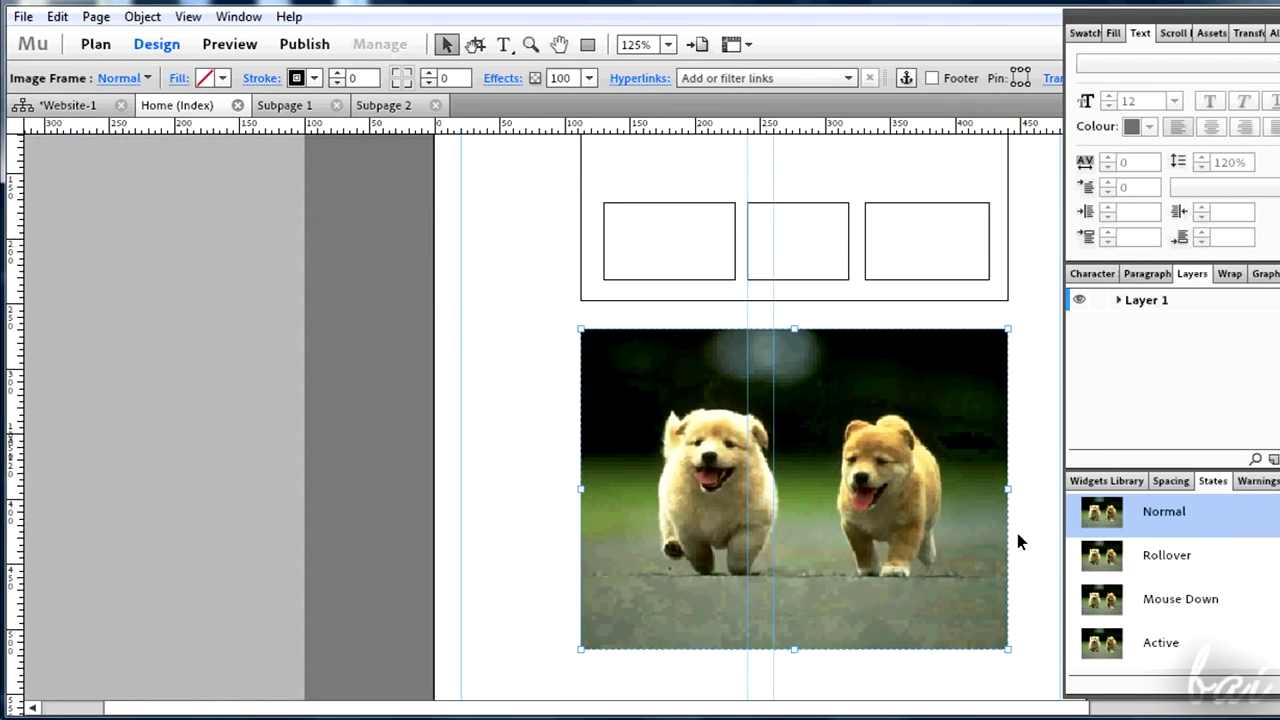
scroll(1017, 533, "up", 1)
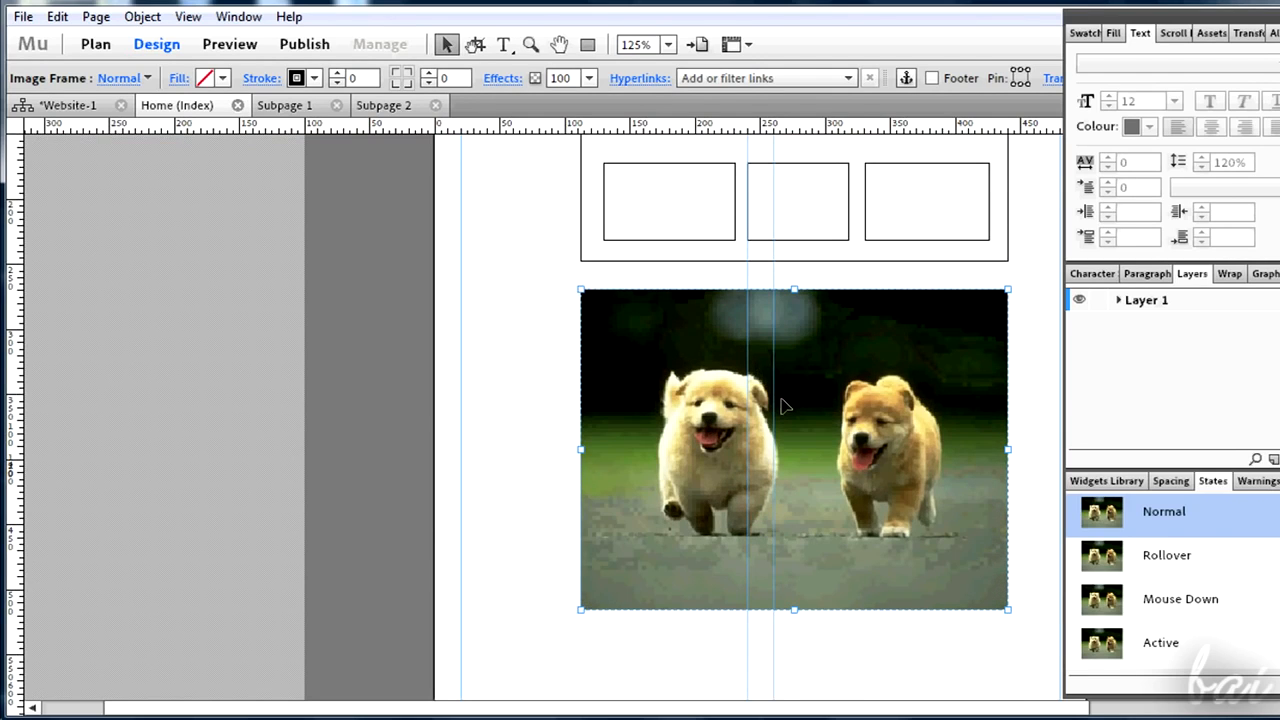
key("Tab")
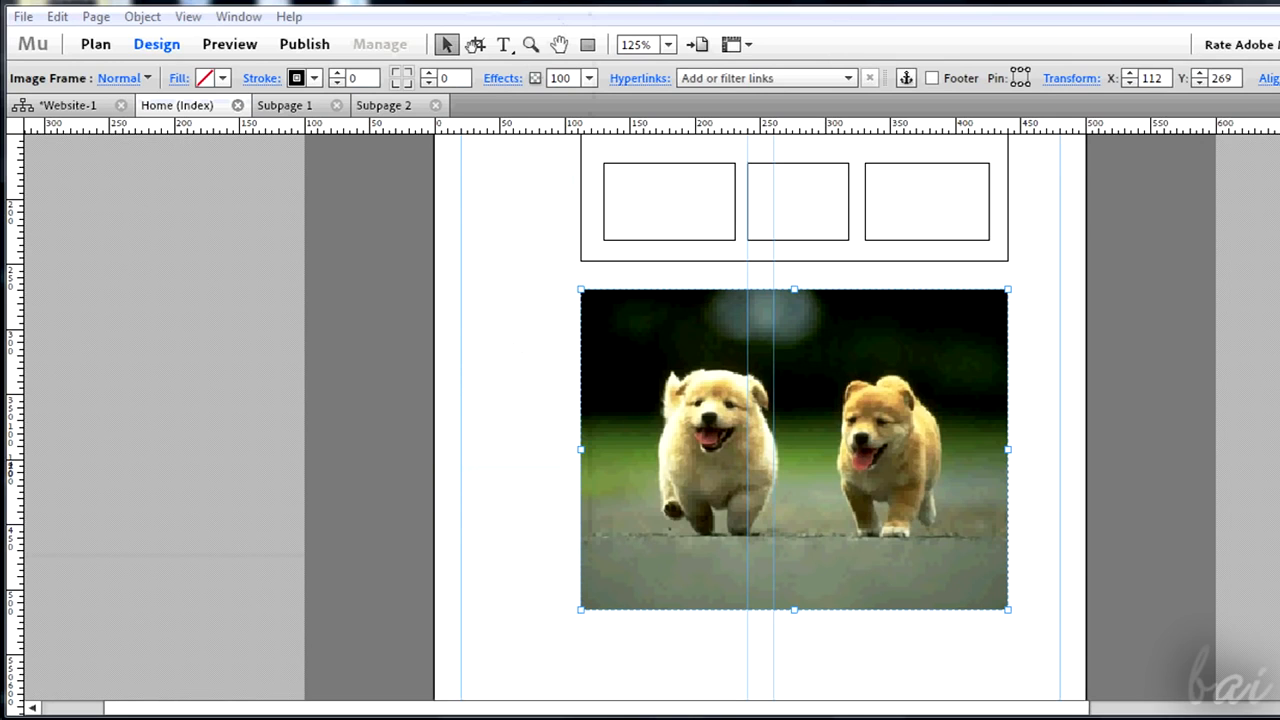
key("Tab")
scroll(913, 354, "up", 3)
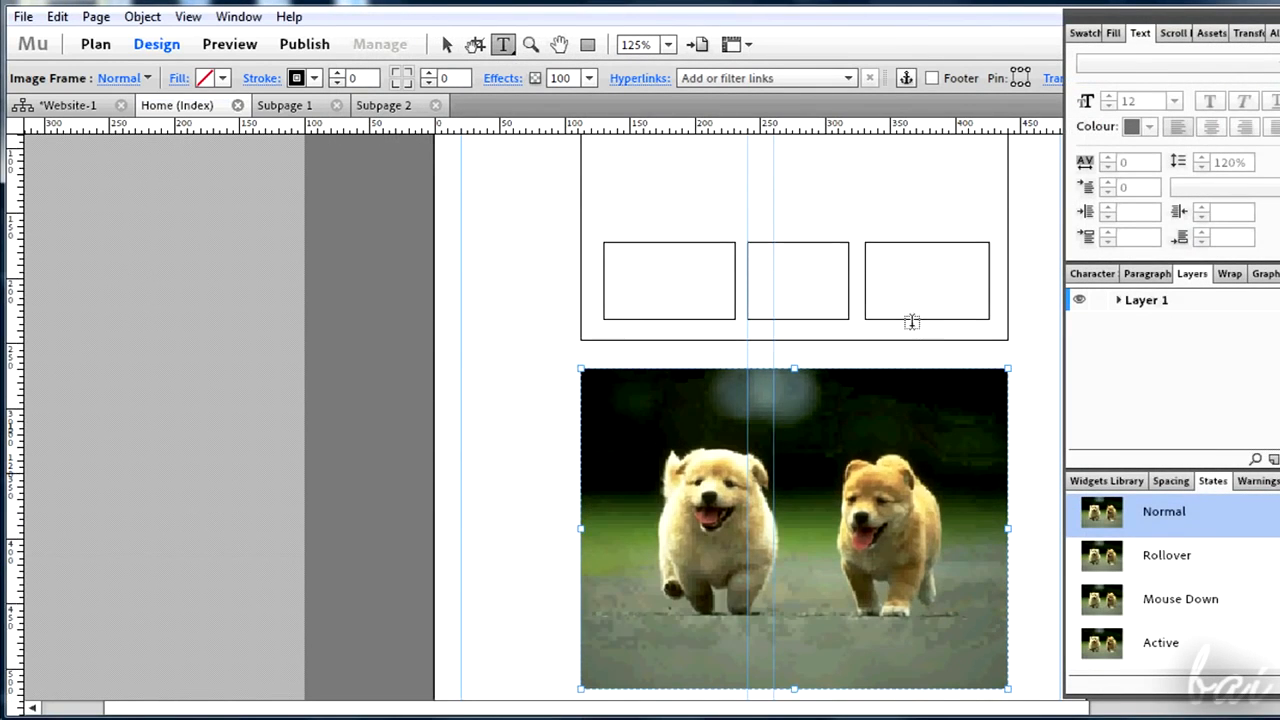
left_click(721, 232)
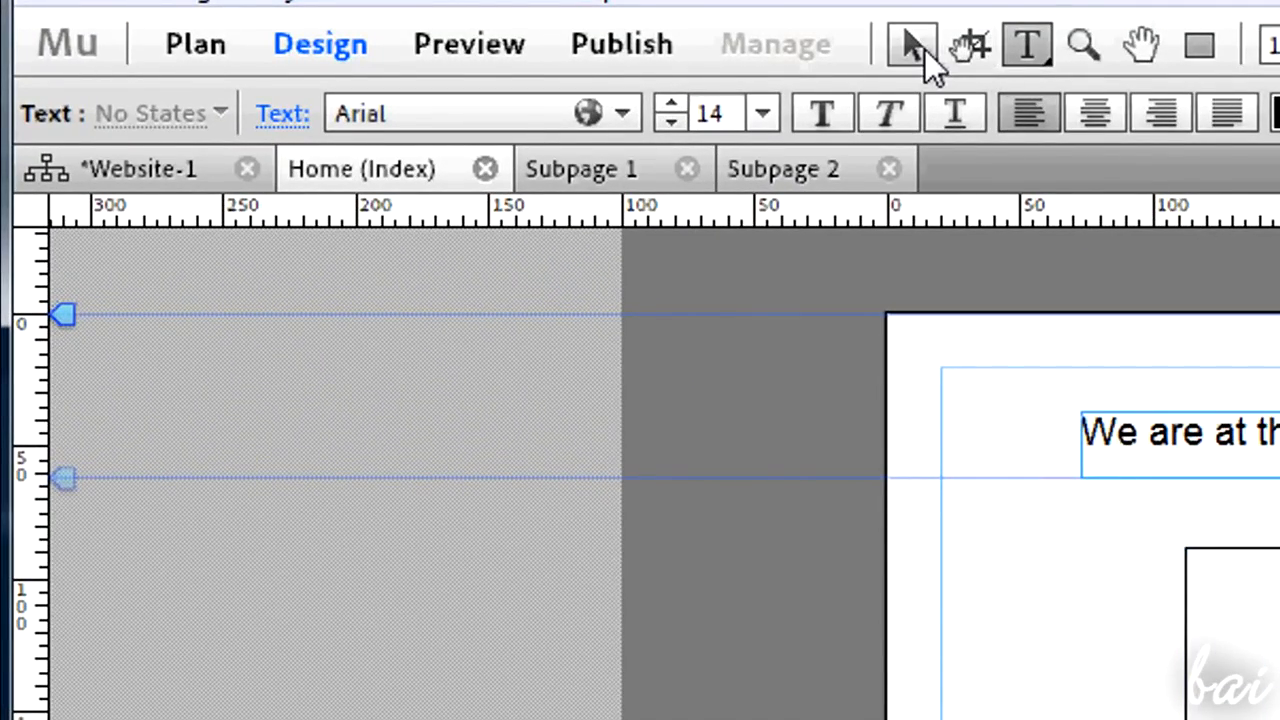
left_click(924, 48)
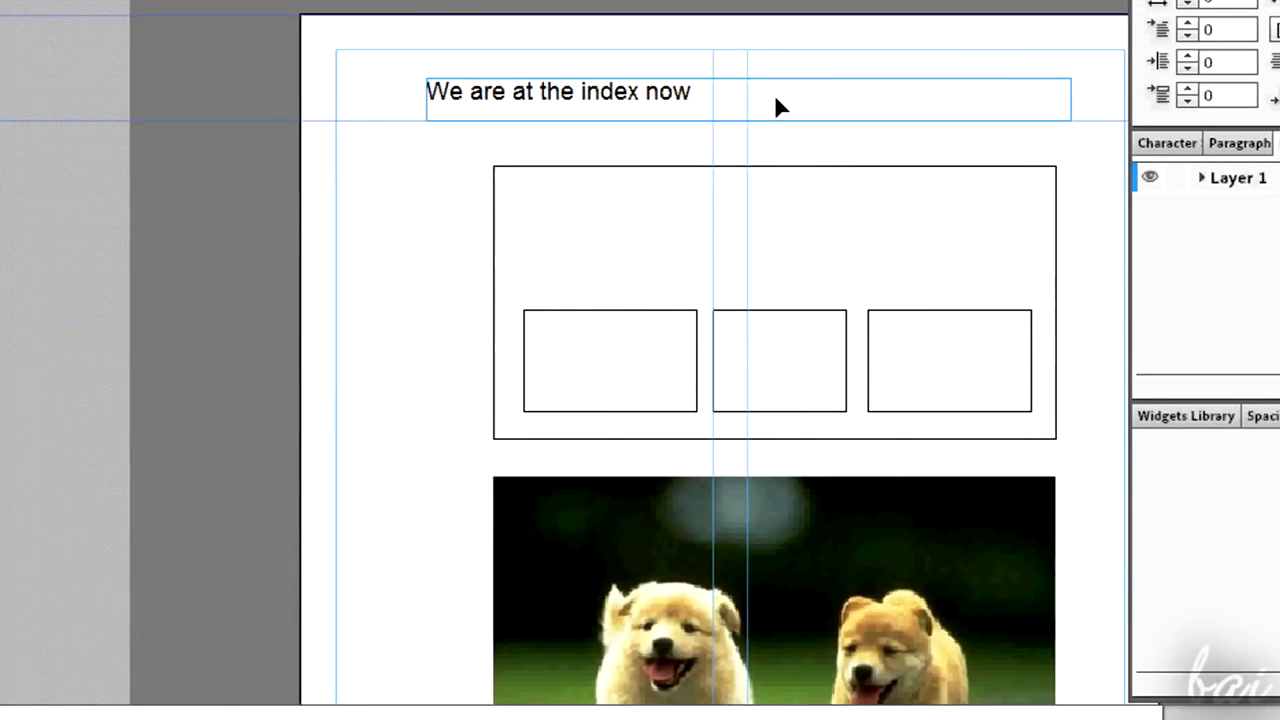
- Move the rectangle group slightly upward, keeping it between the heading and the image
left_click(775, 99)
left_click(753, 192)
left_click(628, 361)
left_click(694, 245)
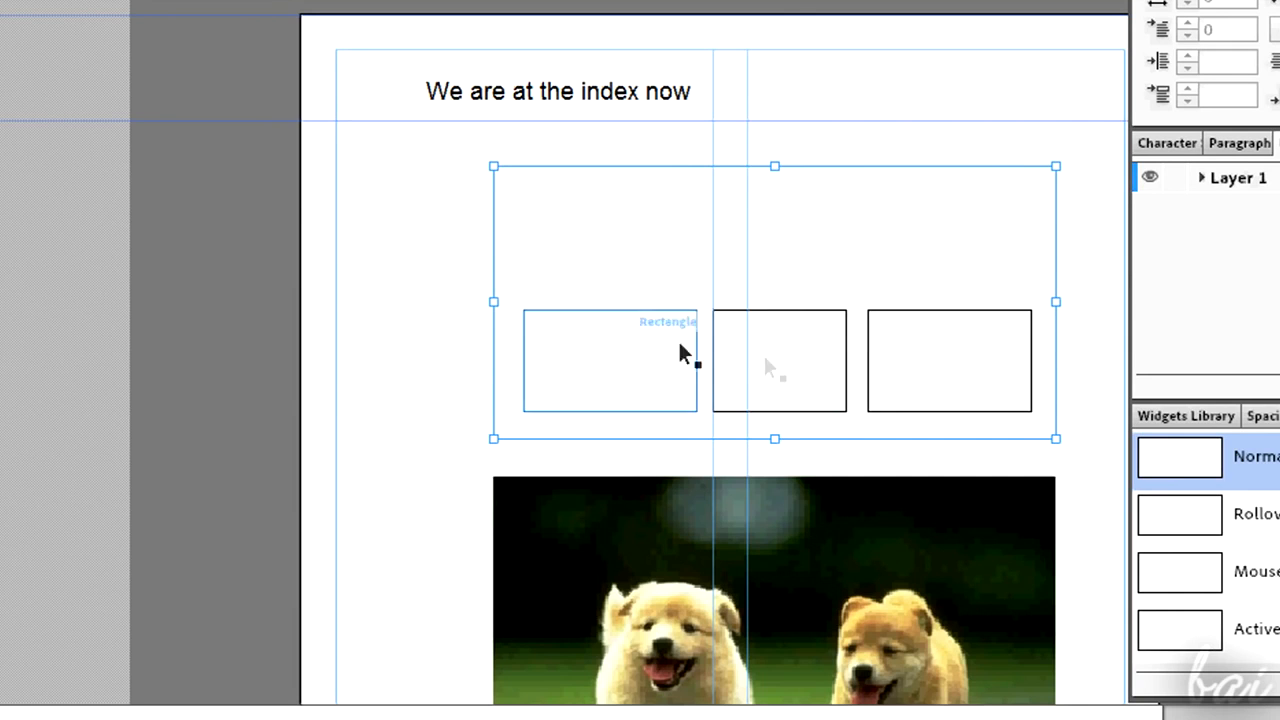
scroll(865, 530, "down", 2)
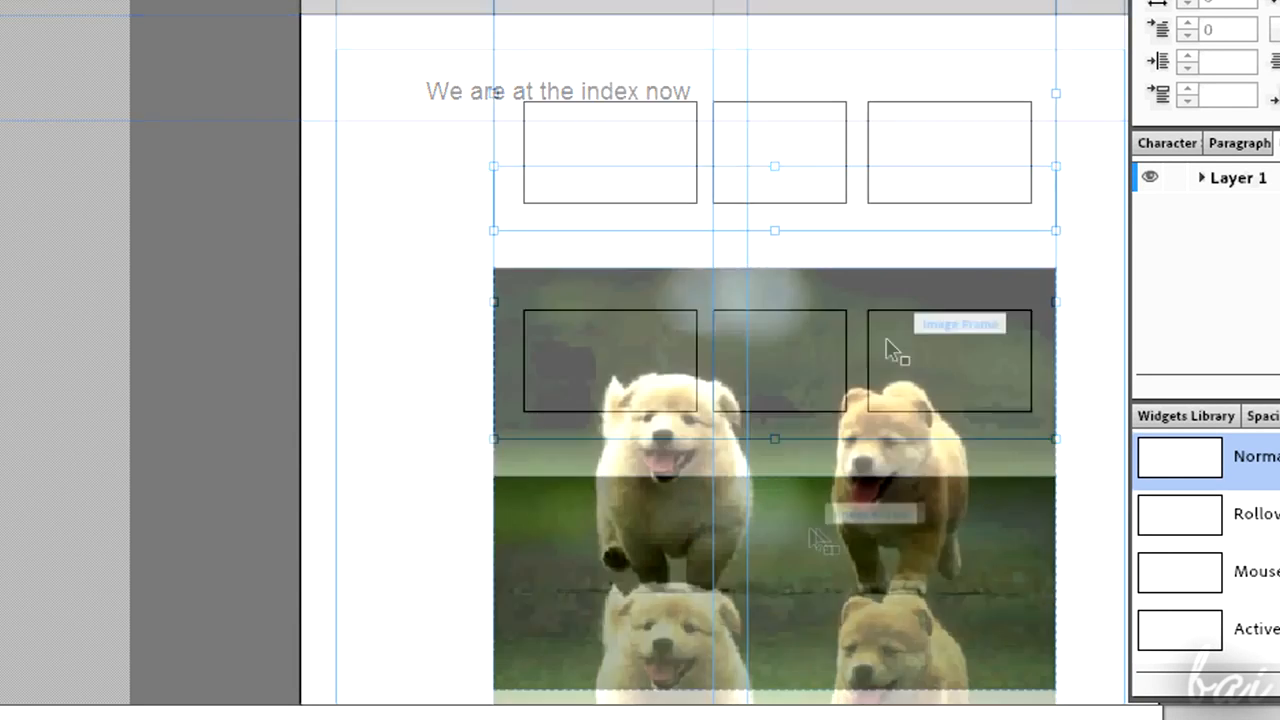
left_click(830, 350)
left_click_drag(837, 346, 891, 380)
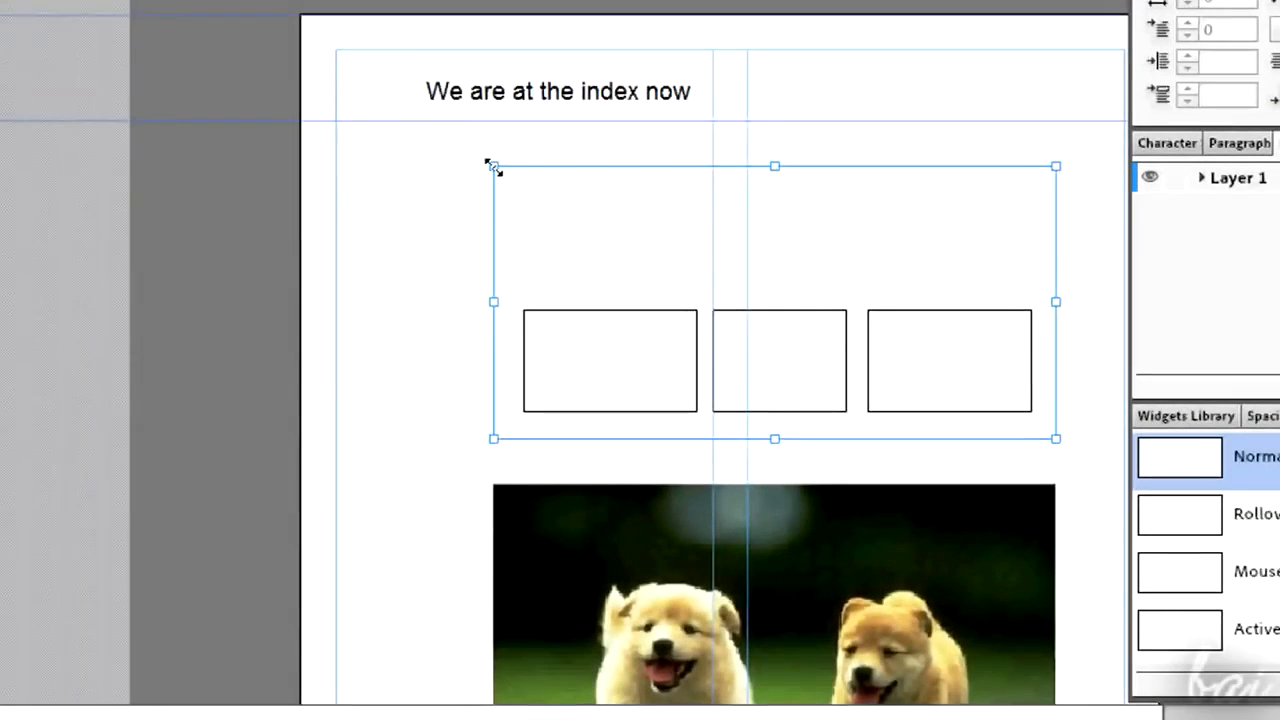
mouse_move(490, 163)
left_mouse_down()
mouse_move(415, 107)
mouse_move(464, 161)
mouse_move(493, 153)
left_mouse_up()
- Narrow the heading text frame from its right edge
left_click(625, 95)
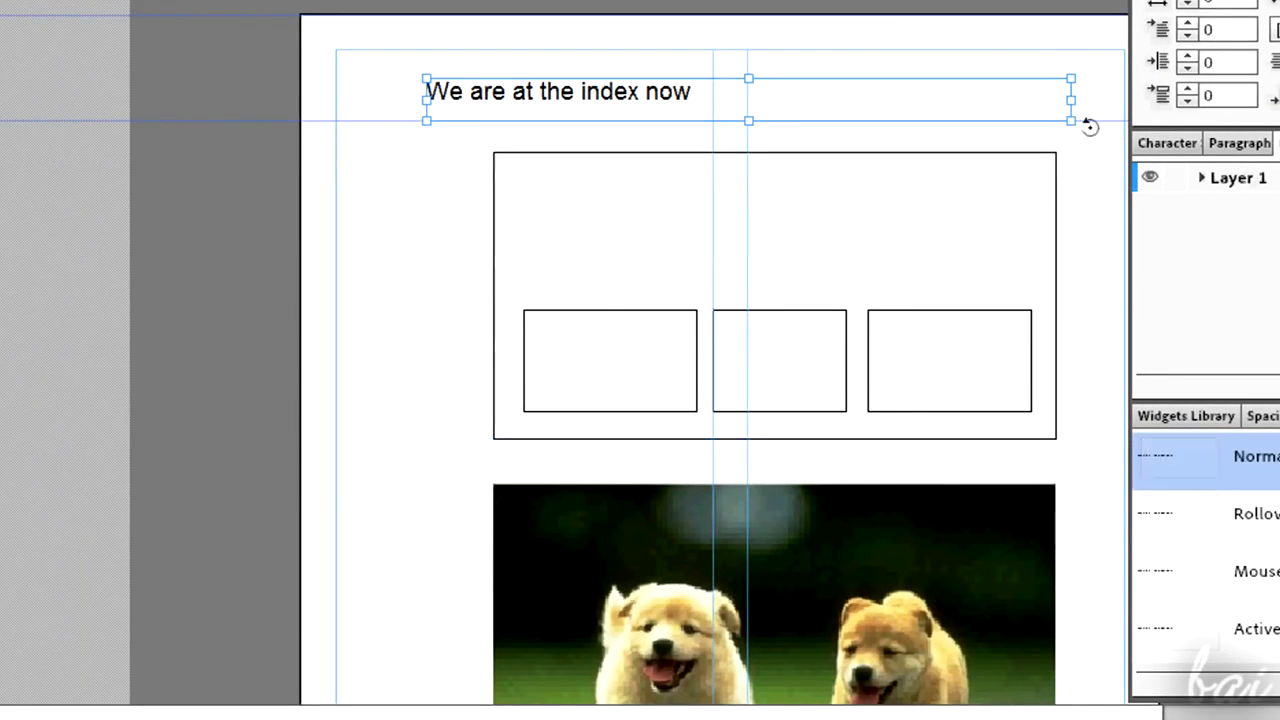
left_click_drag(1071, 120, 936, 106)
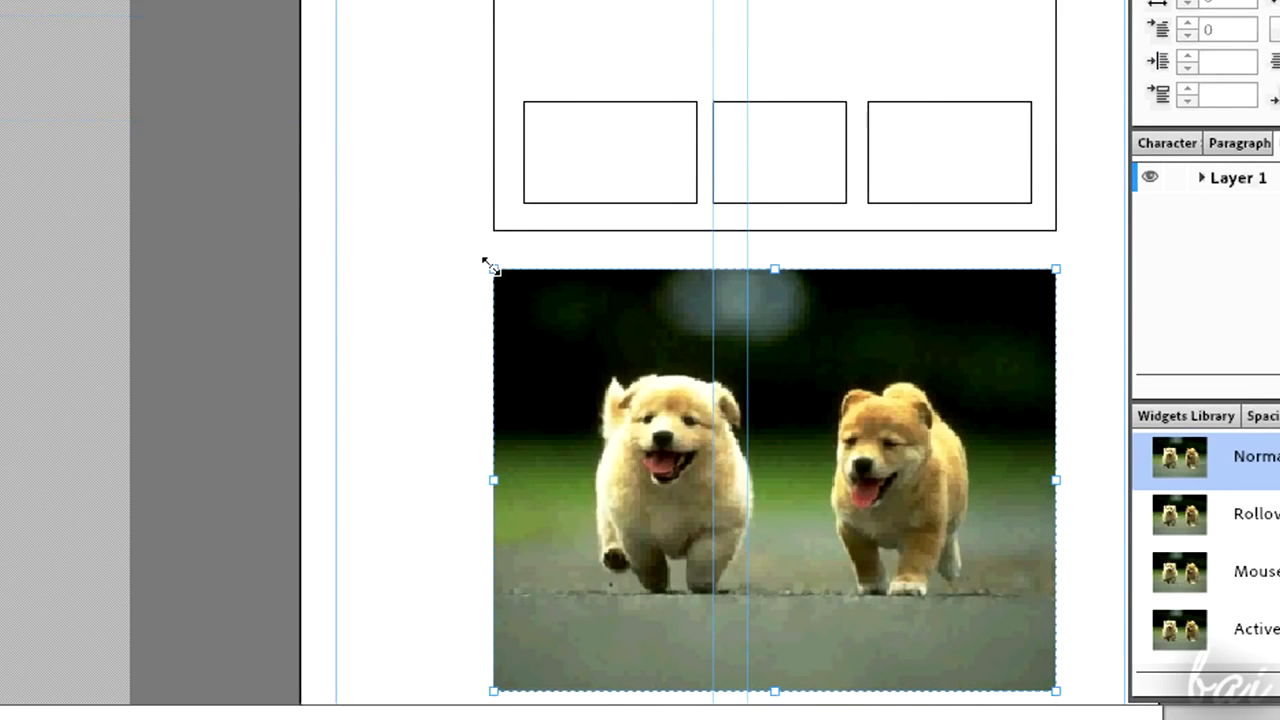
- Adjust the Puppies image frame's size and the image's position inside it
left_click_drag(486, 266, 429, 209)
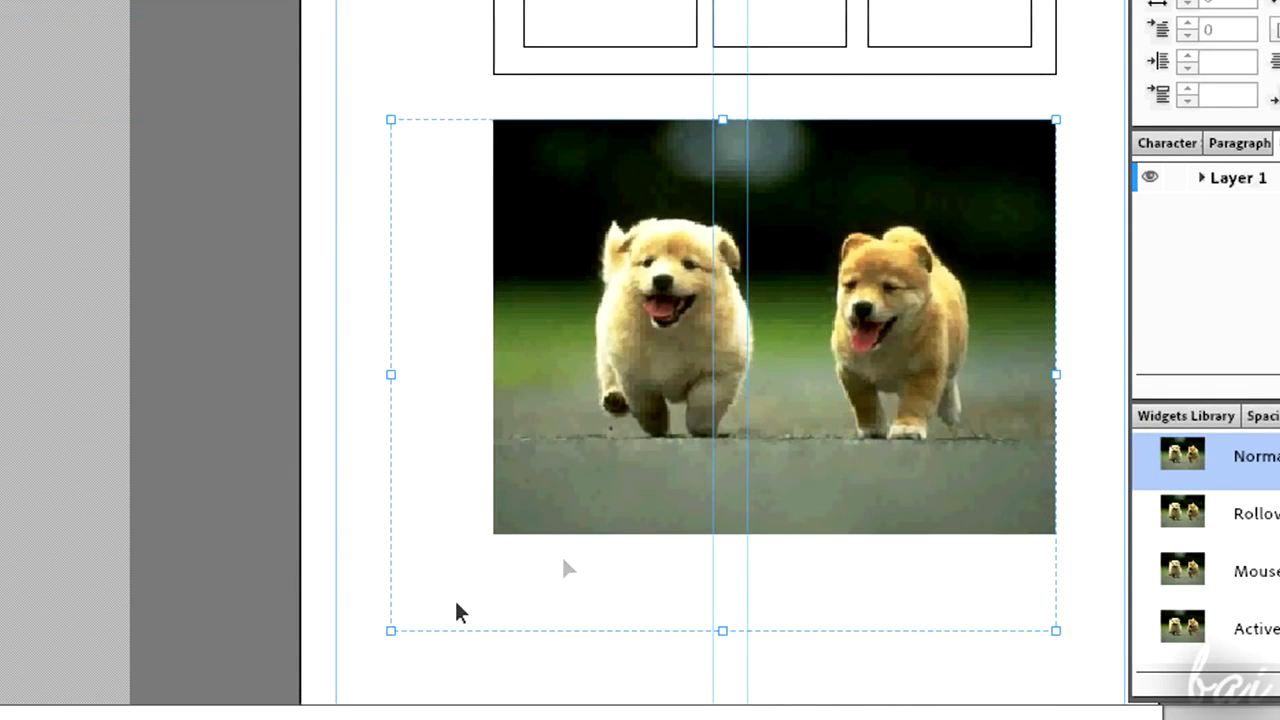
left_click(617, 407)
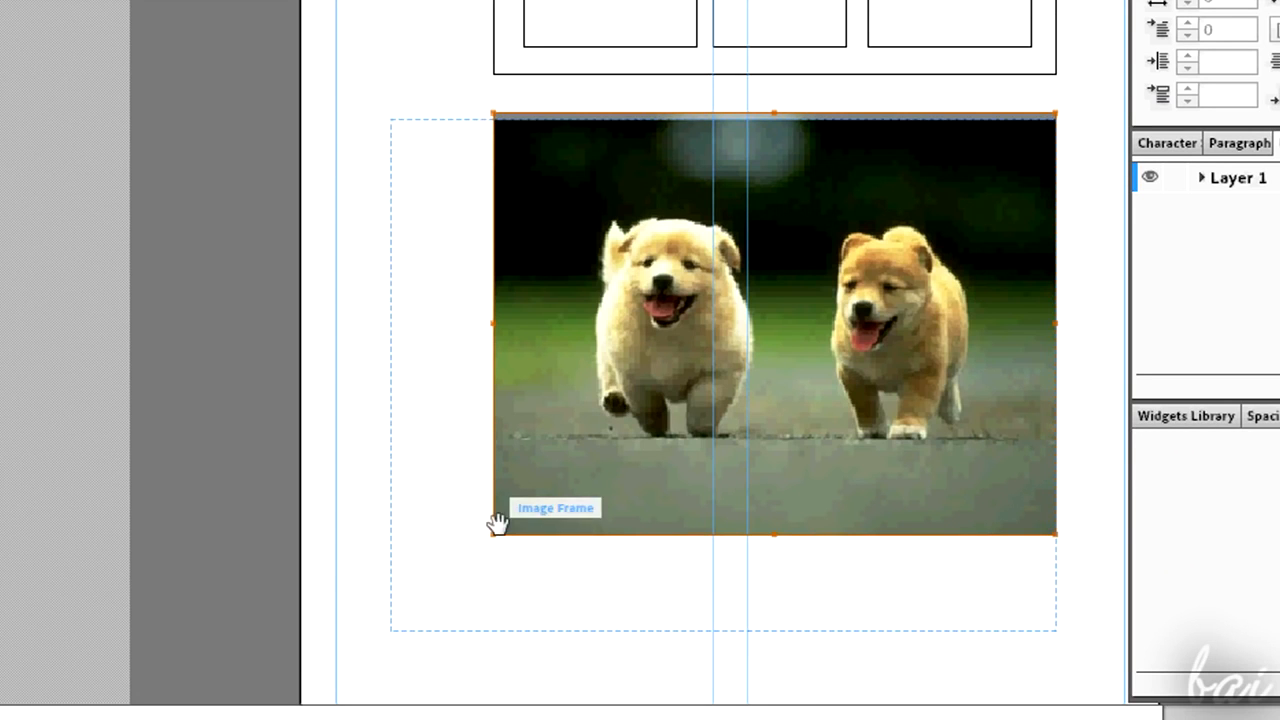
left_click_drag(490, 533, 506, 426)
left_click_drag(620, 290, 690, 309)
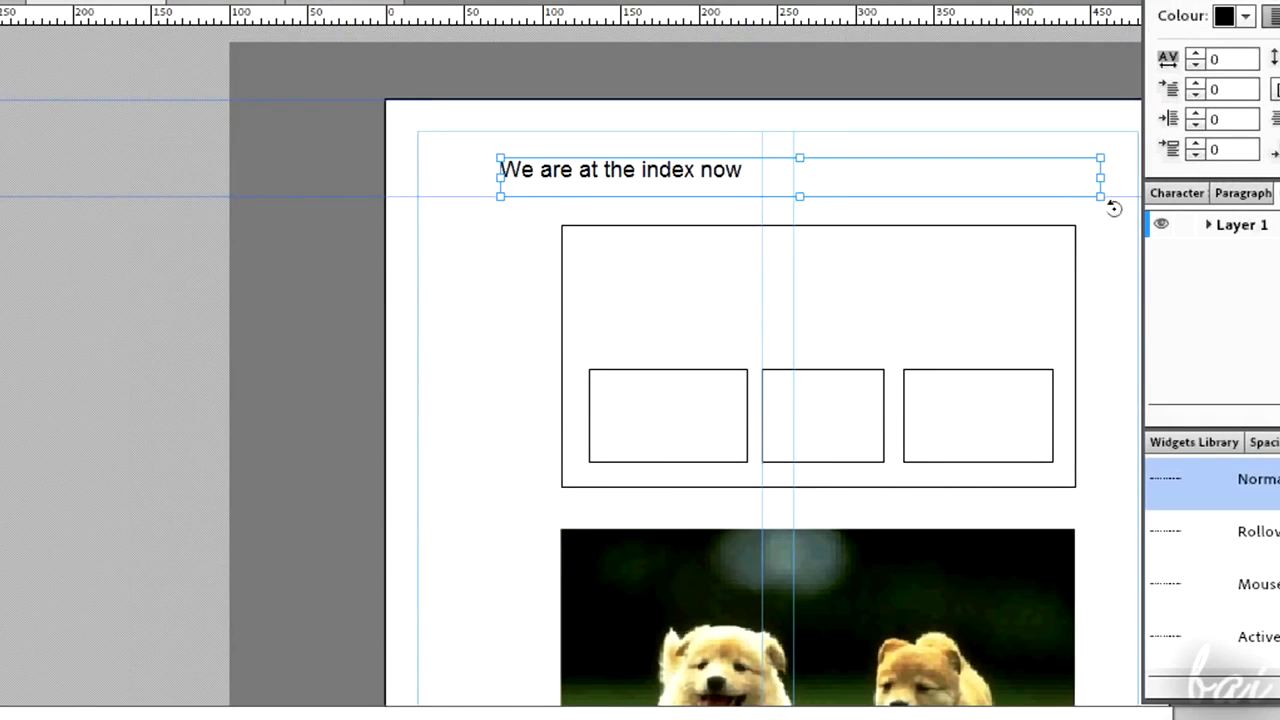
- Shorten the heading text frame further to about the width of its text
left_click_drag(1112, 204, 1006, 162)
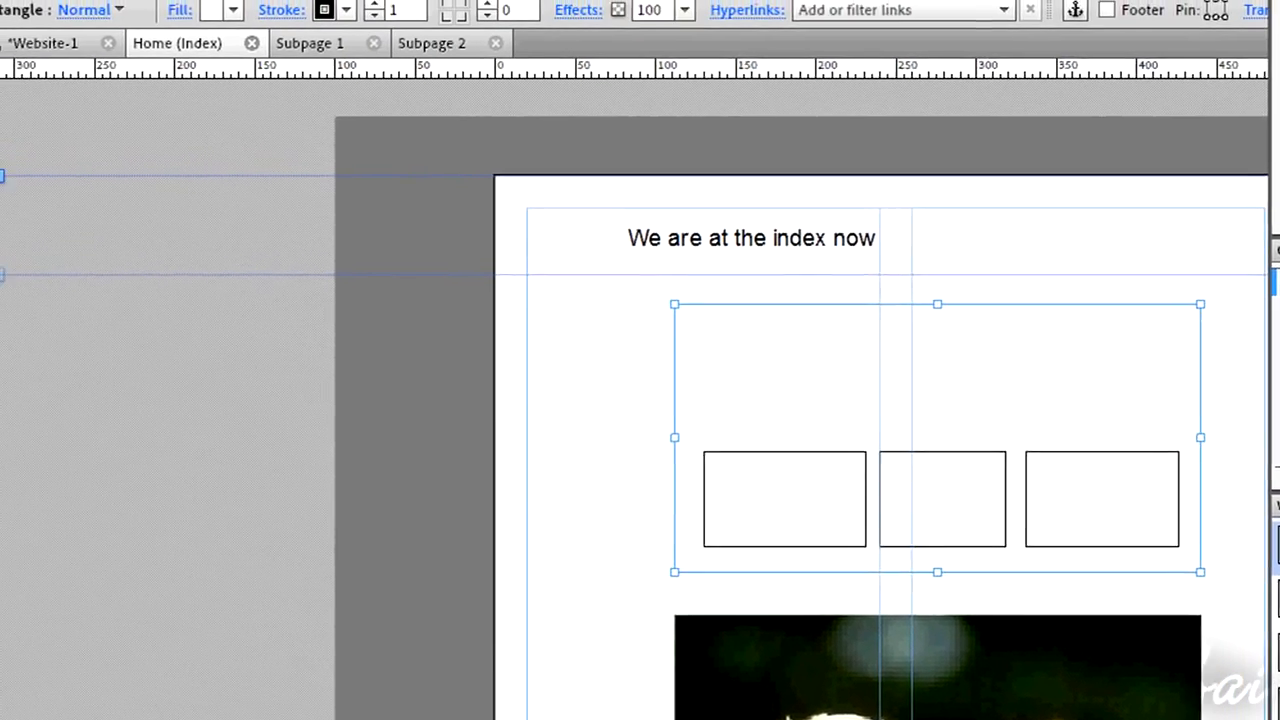
scroll(650, 408, "right", 3)
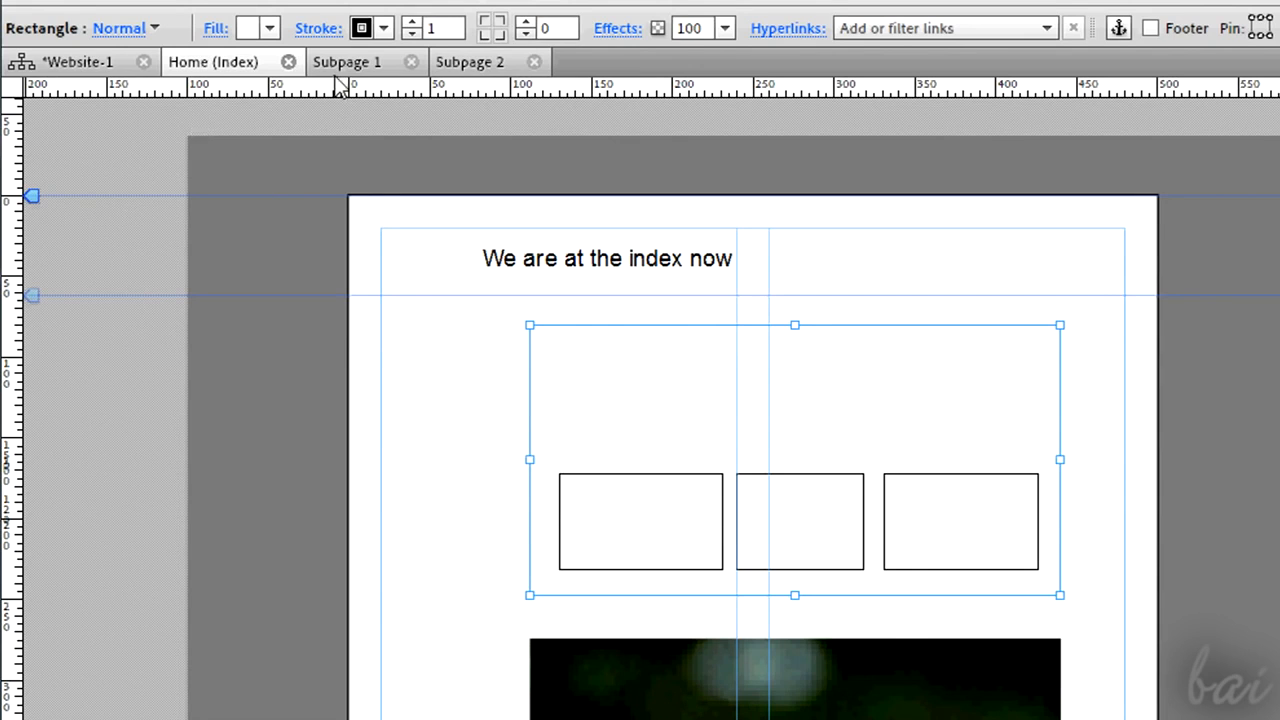
- Select the large rectangle and fill it red
left_click(627, 258)
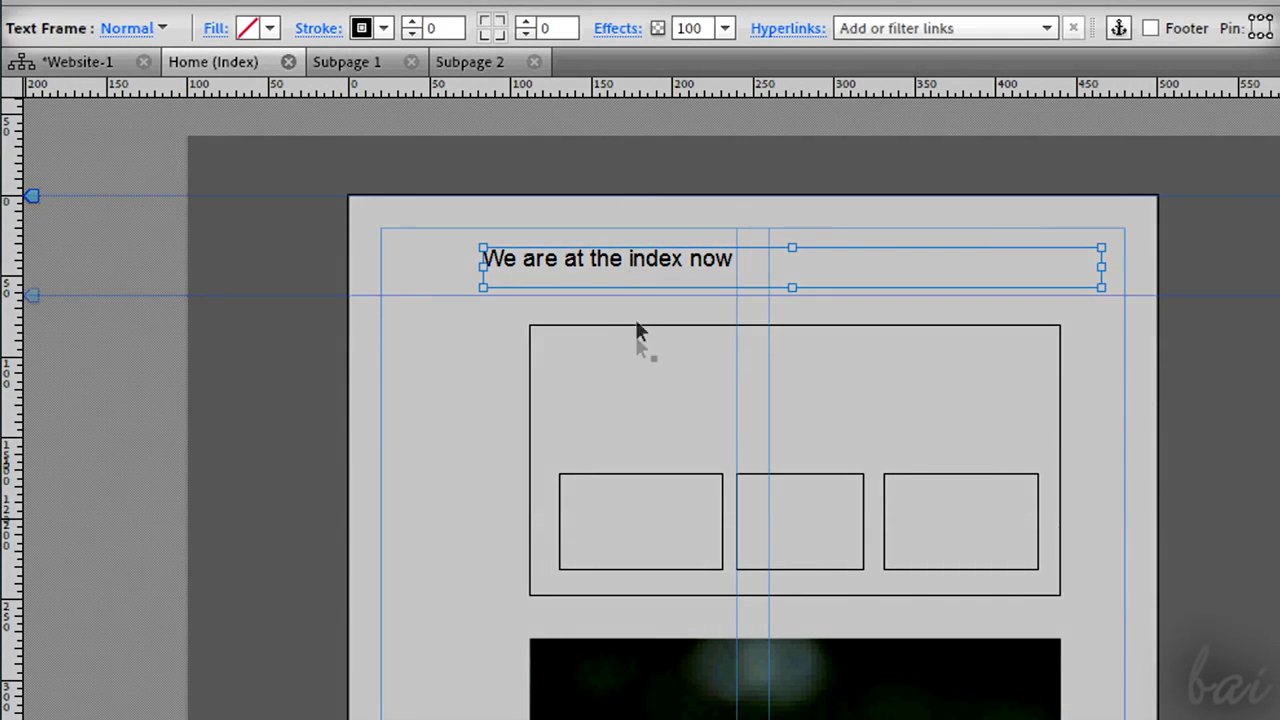
left_click(640, 345)
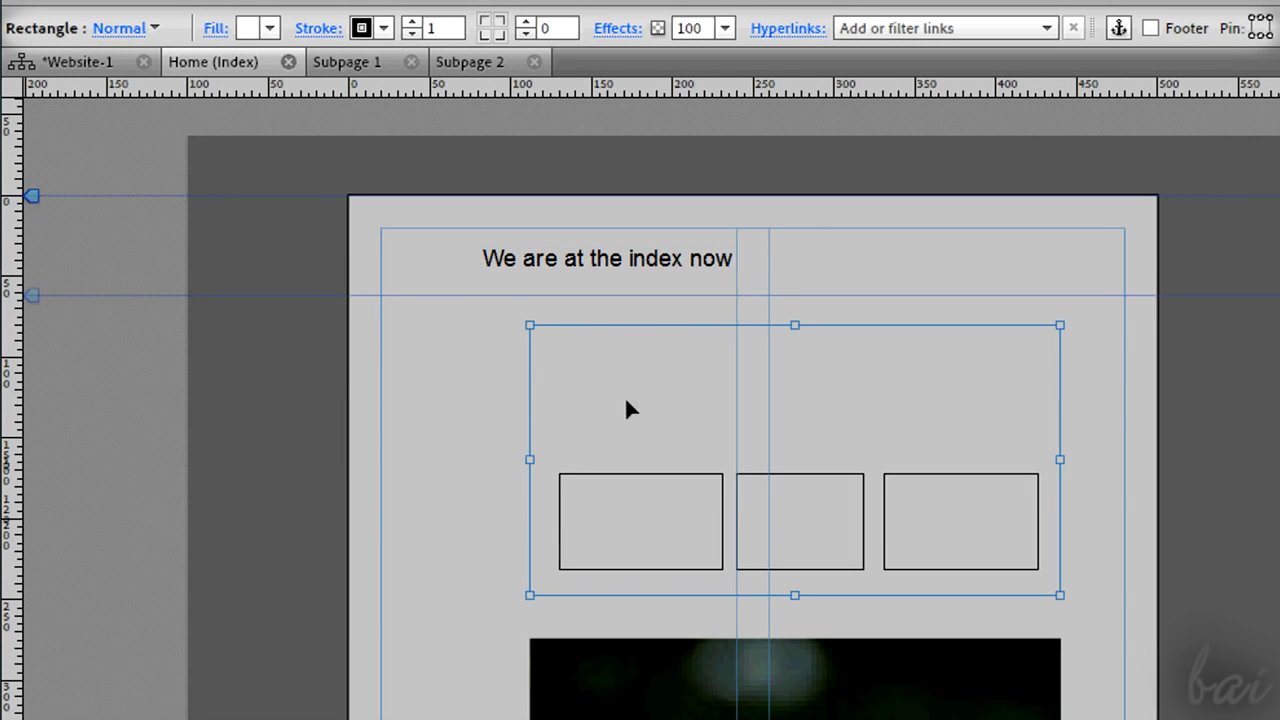
left_click(641, 500)
left_click(790, 517)
left_click(940, 518)
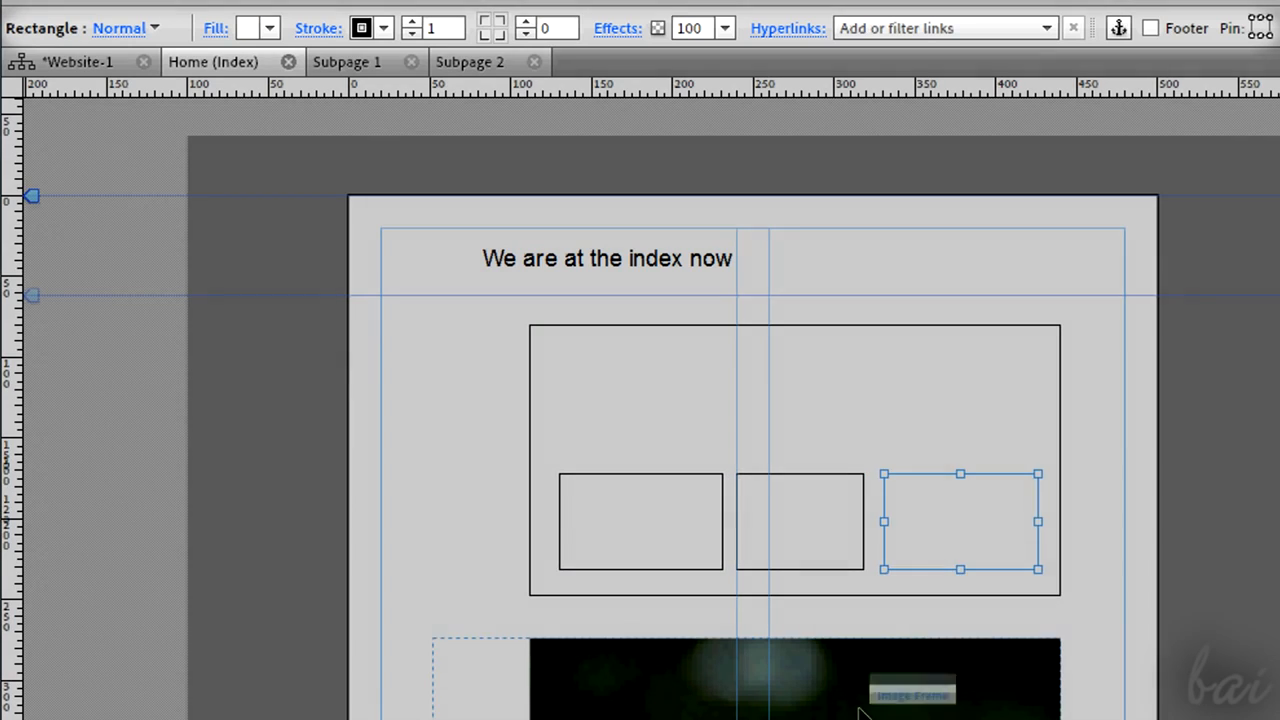
left_click(857, 706)
left_click(774, 585)
left_click(270, 28)
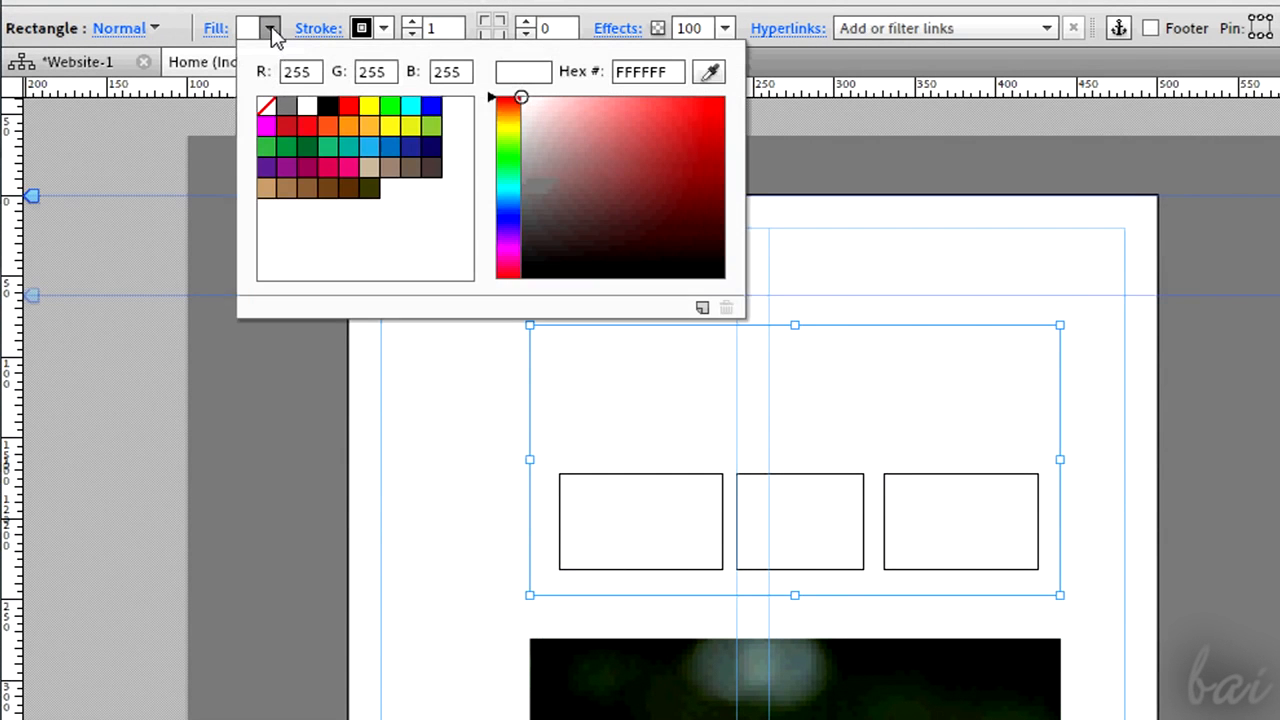
left_click(348, 106)
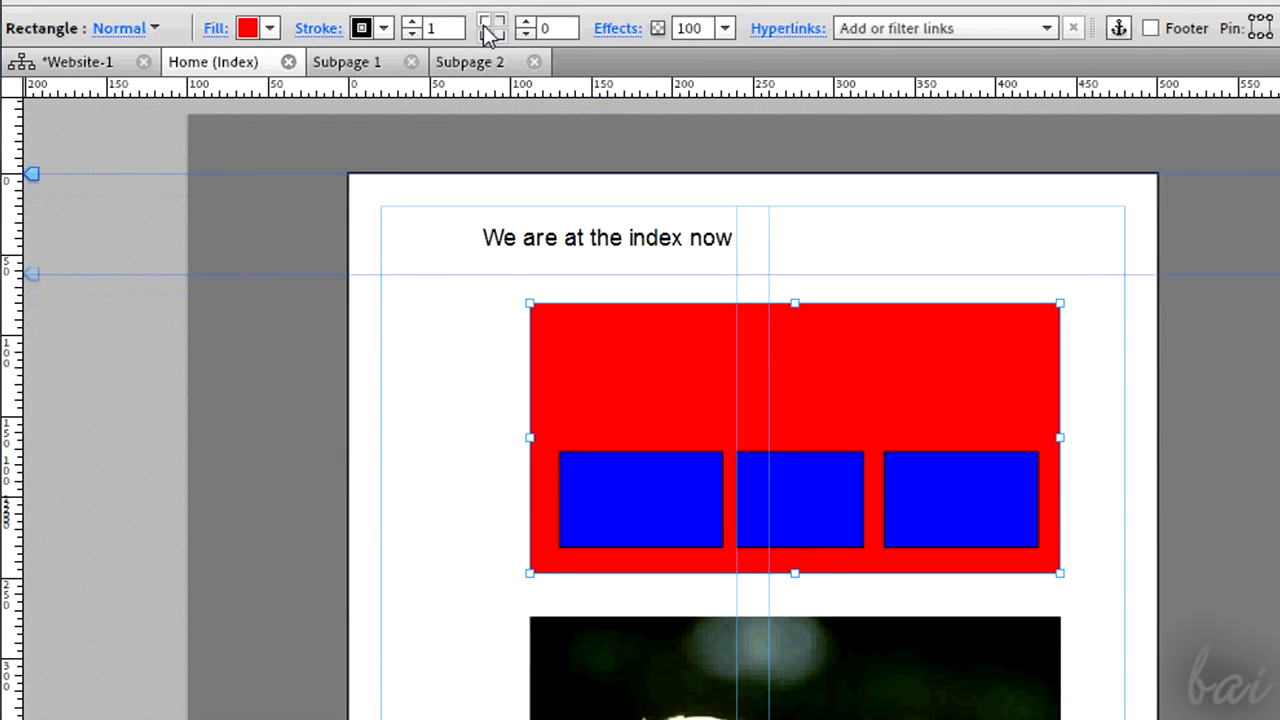
- Round the large rectangle's corners to 24 and give it a yellow stroke of weight 8
left_click(488, 28)
left_click(528, 22)
left_click(528, 22)
left_click(384, 28)
left_click(488, 118)
left_click(412, 22)
left_click(412, 22)
left_click(526, 22)
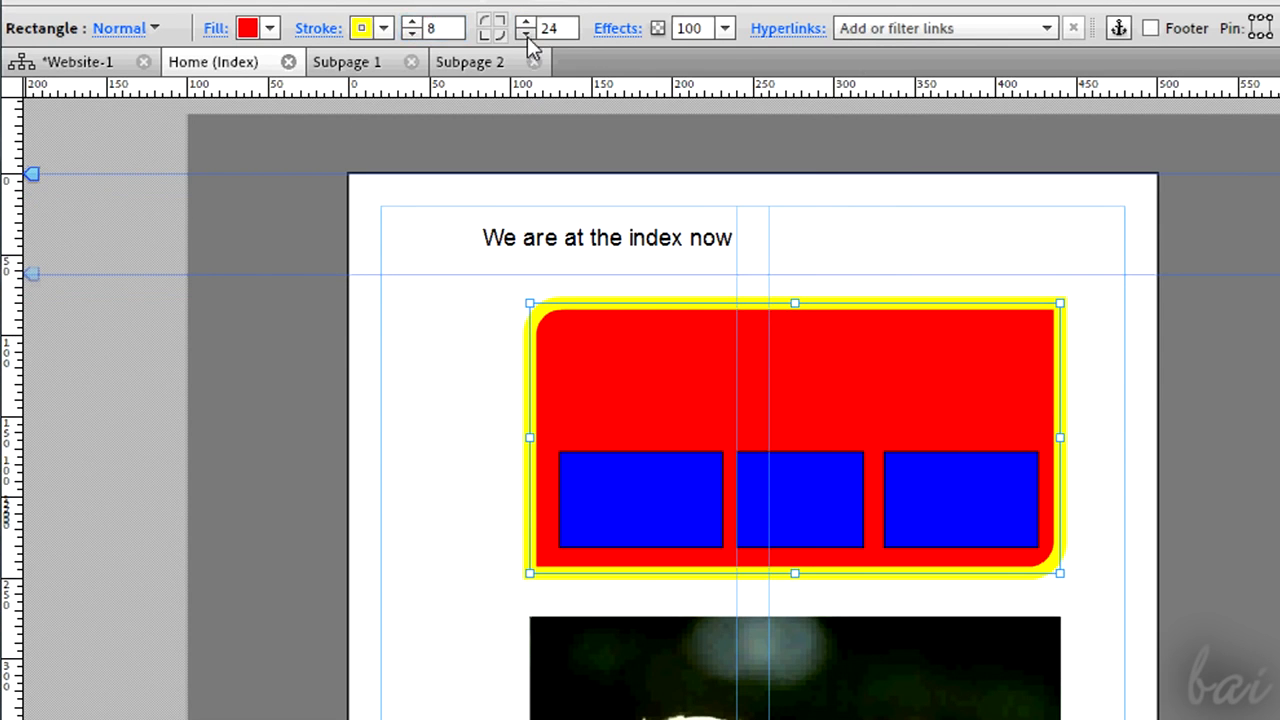
- Set the Puppies image frame's fill to orange F15A24
left_click(726, 28)
mouse_move(803, 50)
left_mouse_down()
mouse_move(685, 58)
mouse_move(822, 61)
left_mouse_up()
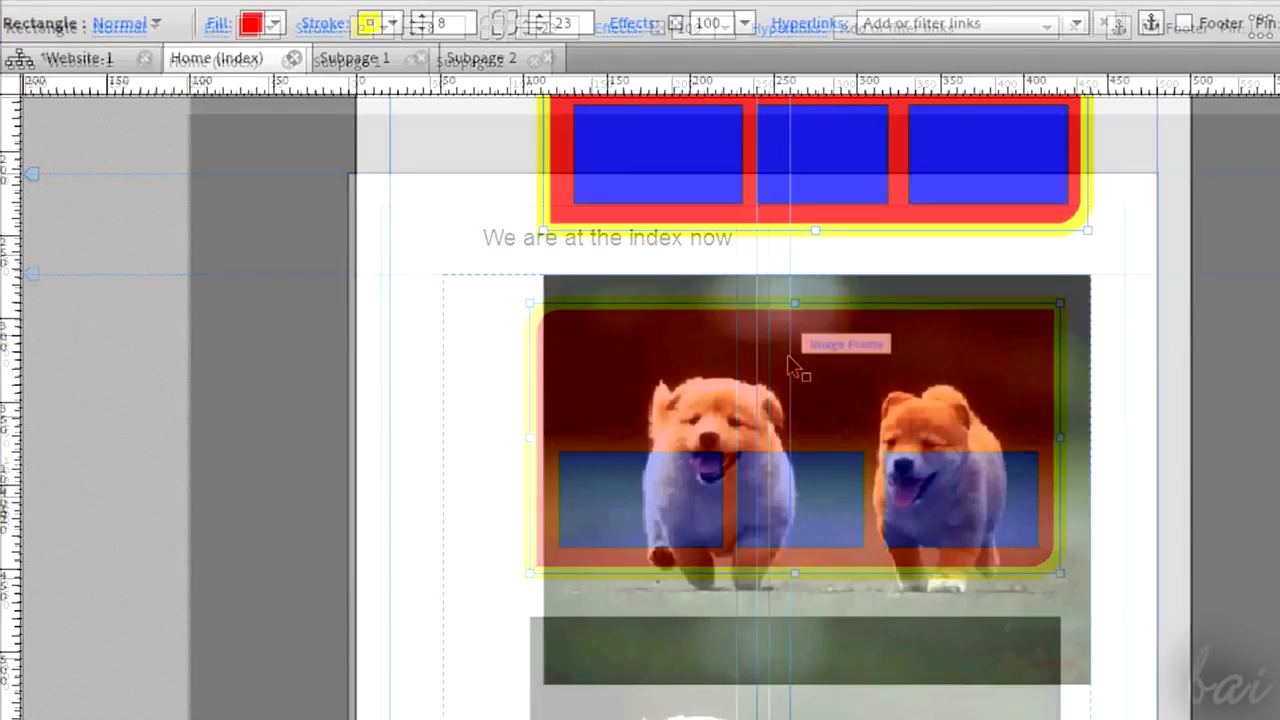
scroll(598, 490, "down", 2)
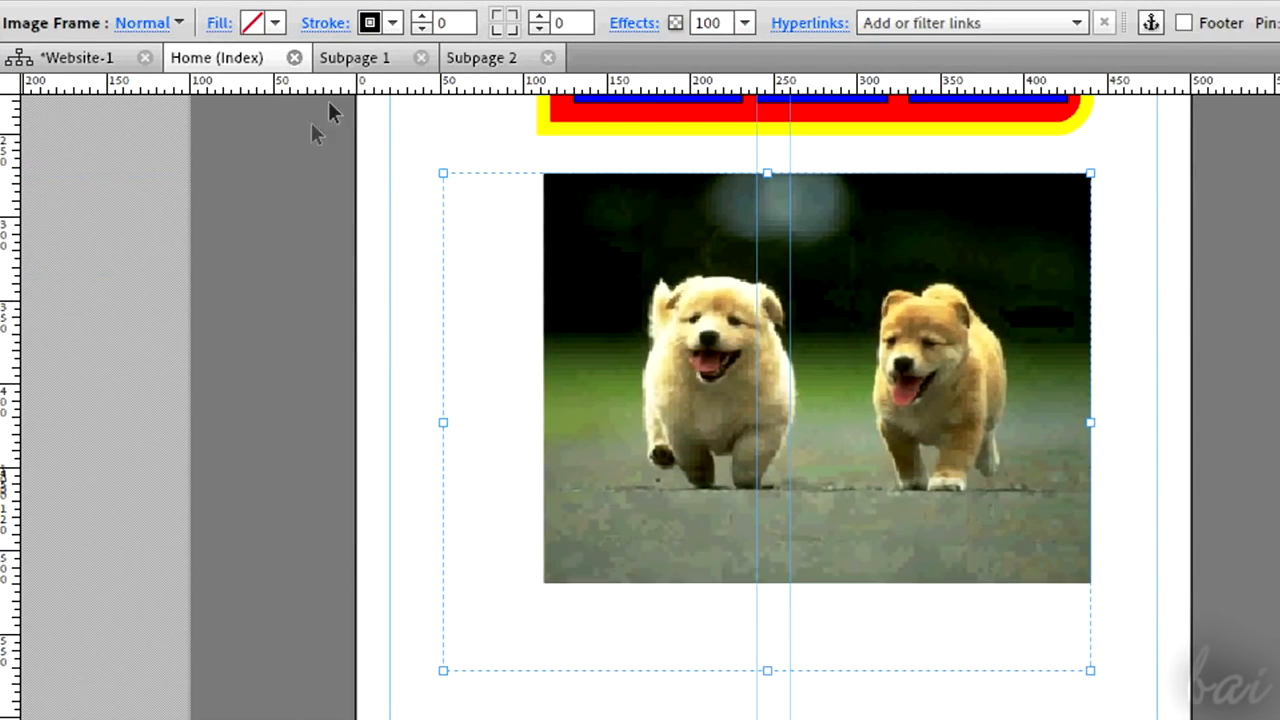
left_click(274, 22)
left_click(336, 124)
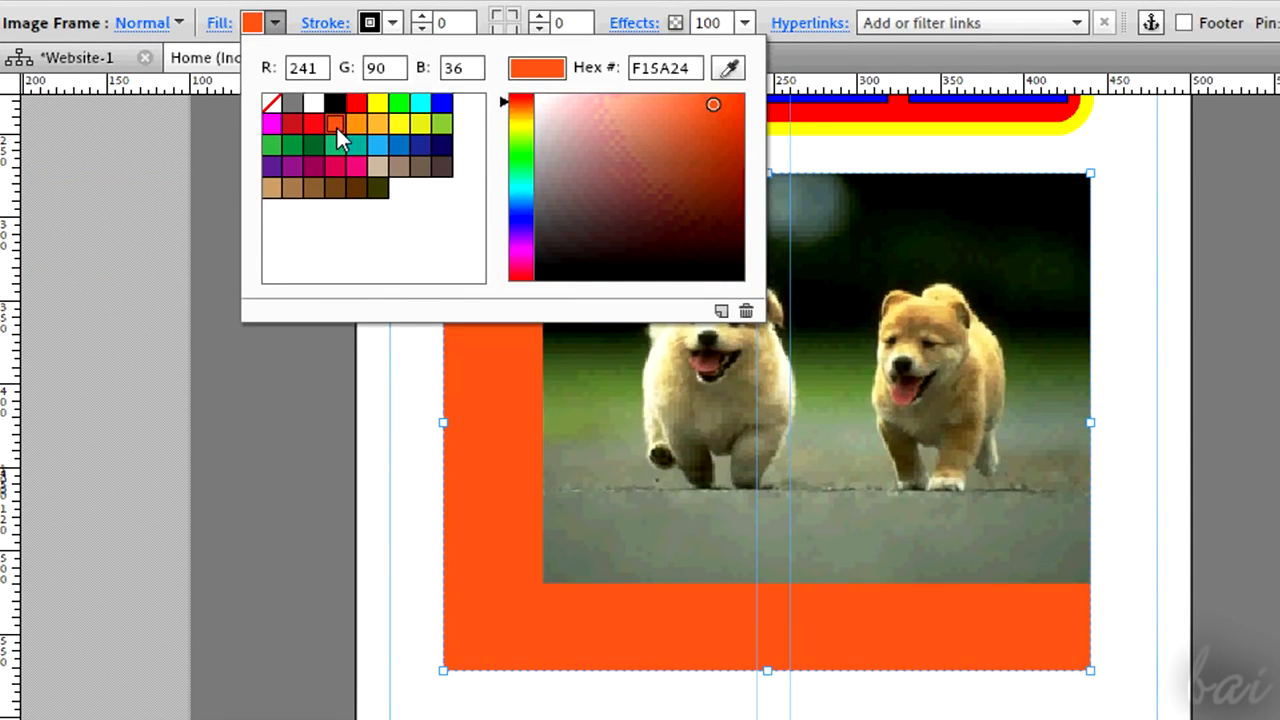
- Try other swatch colours such as magenta for the Puppies image frame's fill
left_click(362, 144)
left_click(271, 124)
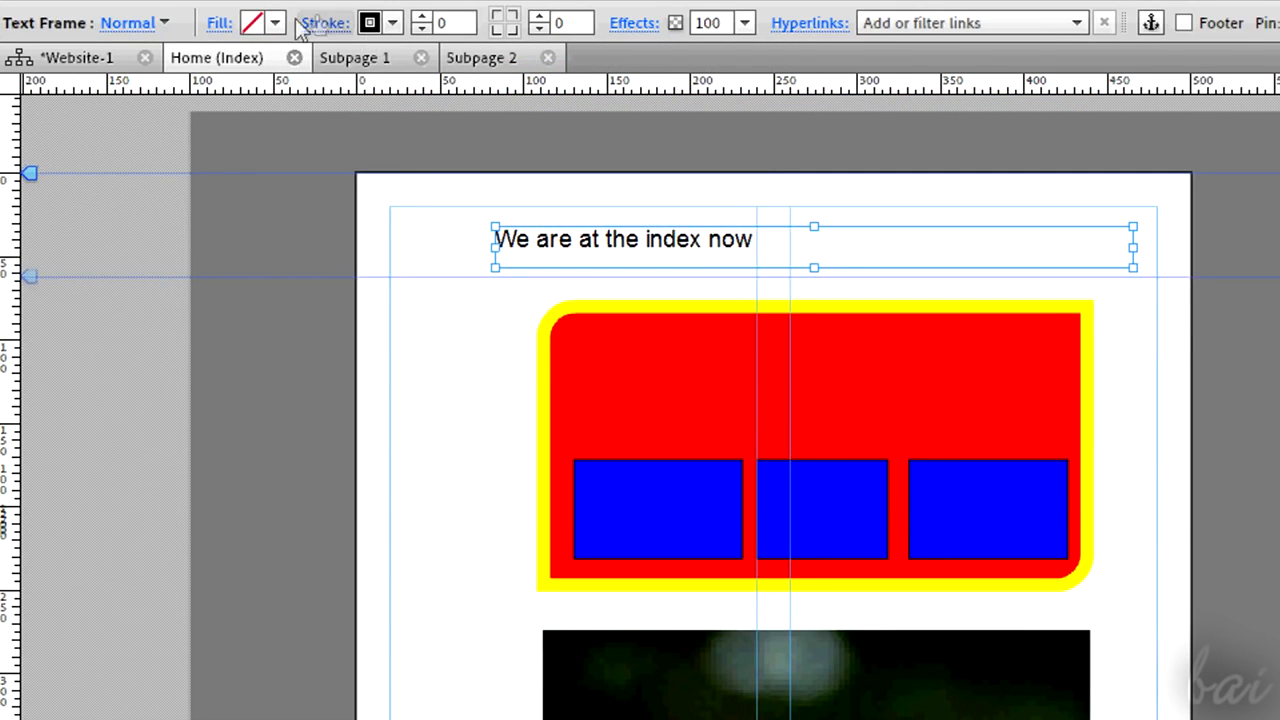
left_click(274, 22)
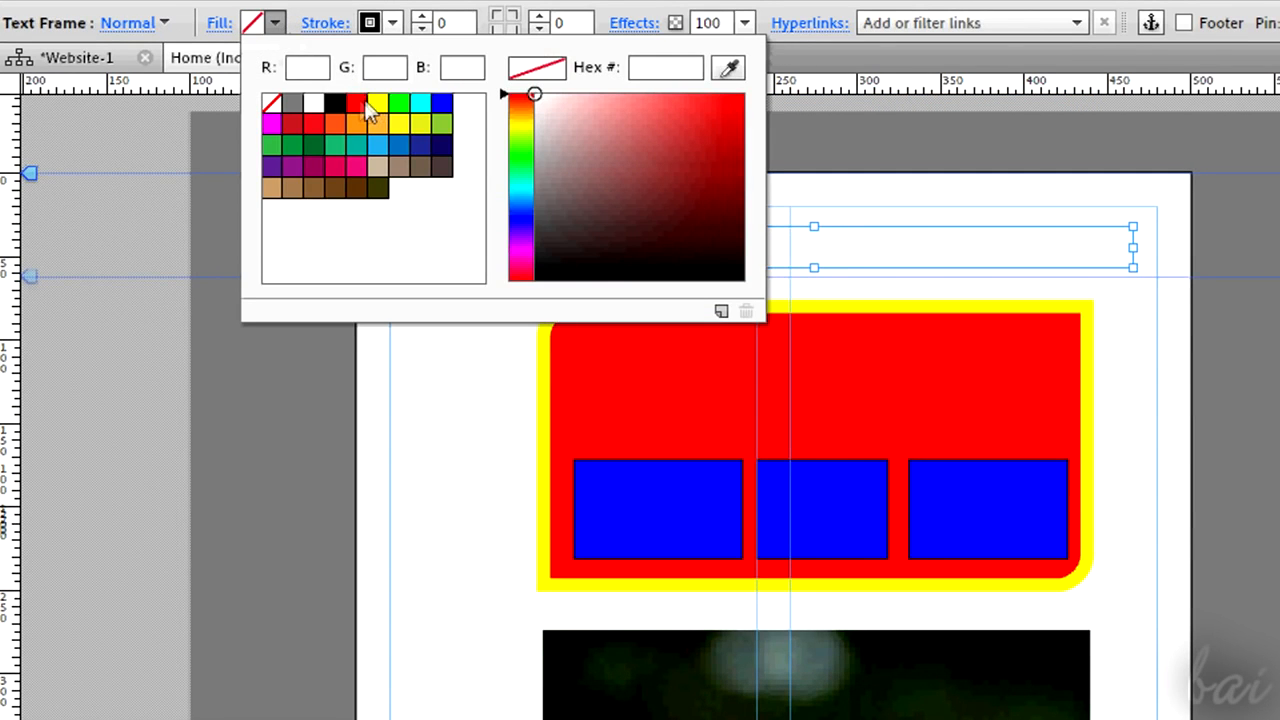
left_click(358, 102)
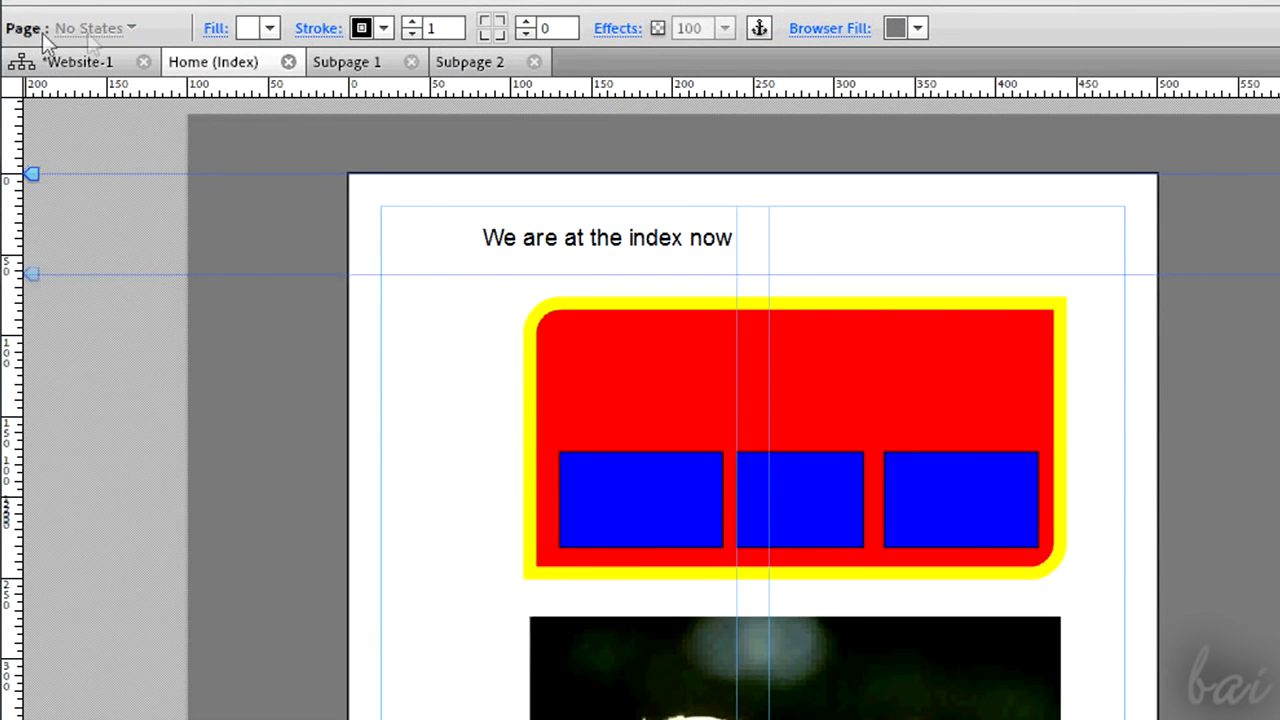
- Try a green page background fill
left_click(270, 29)
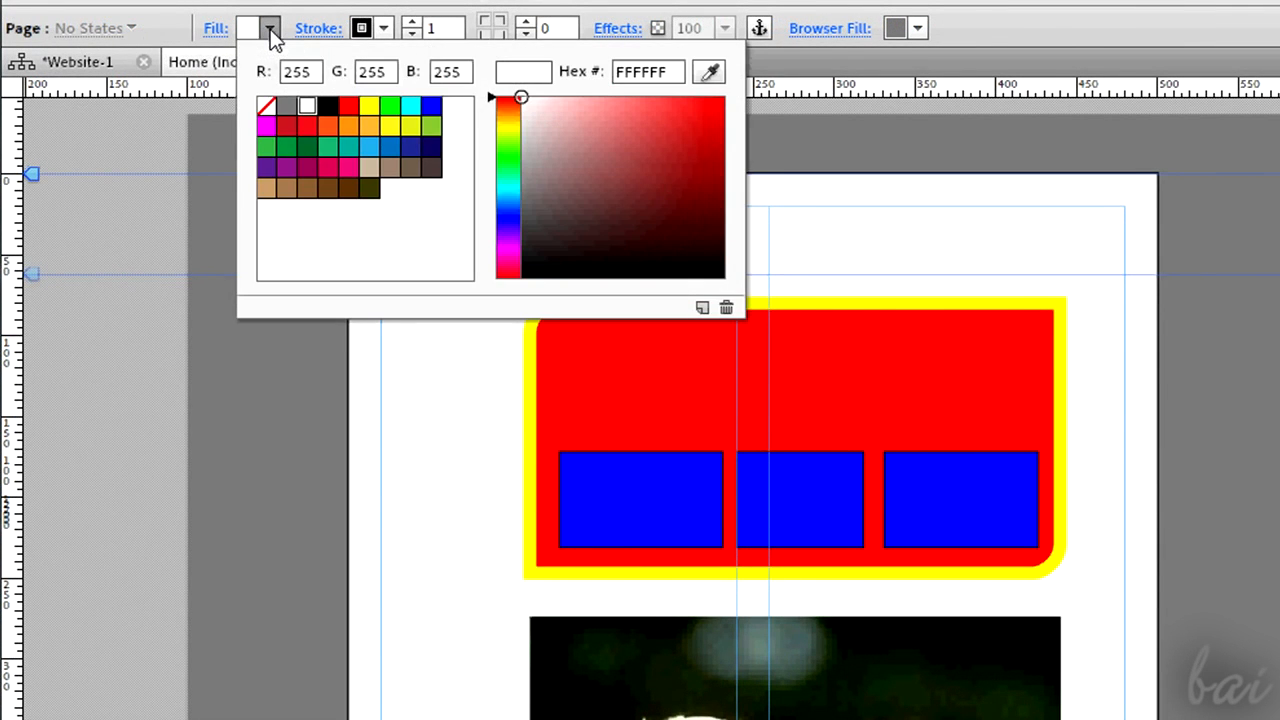
left_click(391, 106)
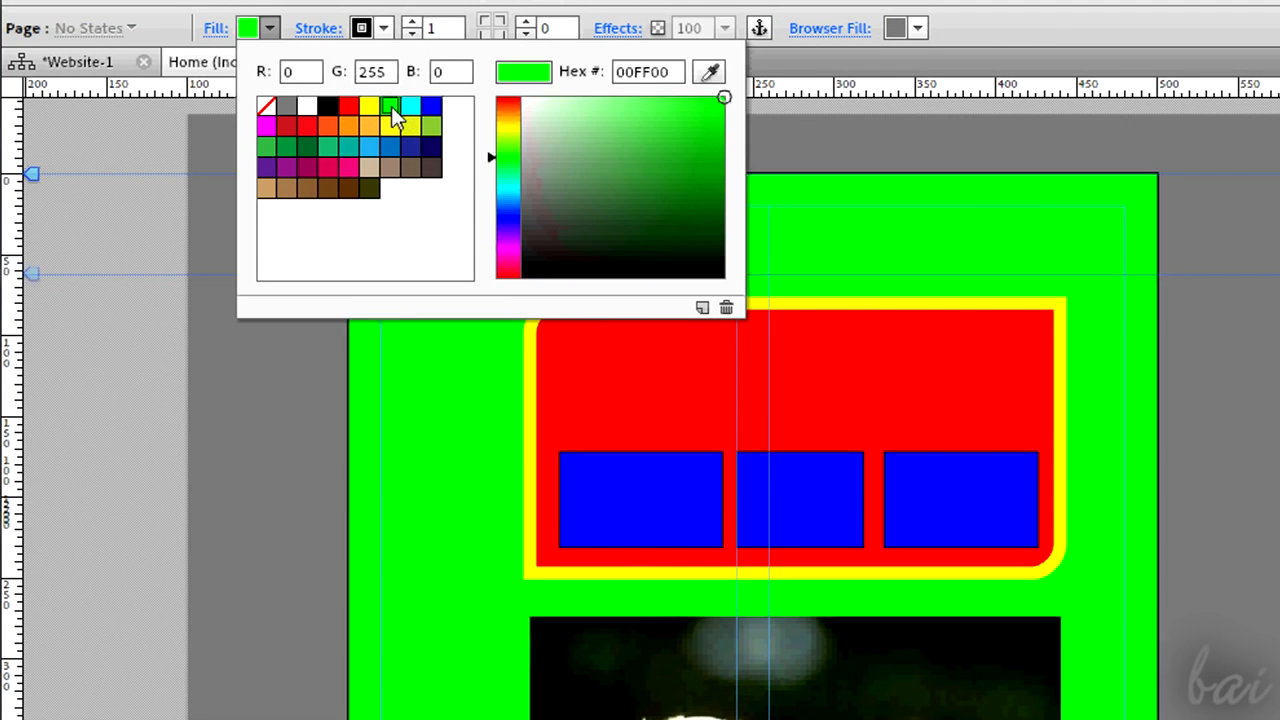
left_click(327, 167)
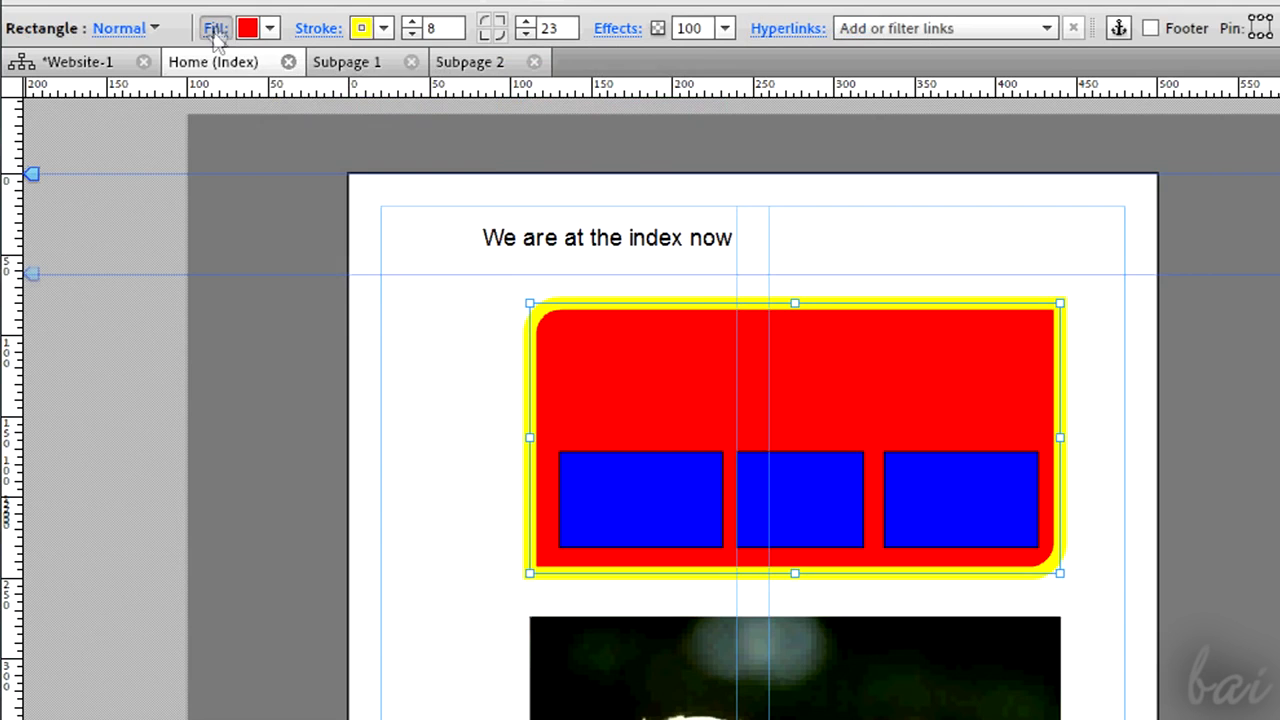
- Explore the large rectangle's fill, stroke, effects and transform settings, including its rotation and size spinners
left_click(215, 29)
left_click(322, 30)
left_click(615, 32)
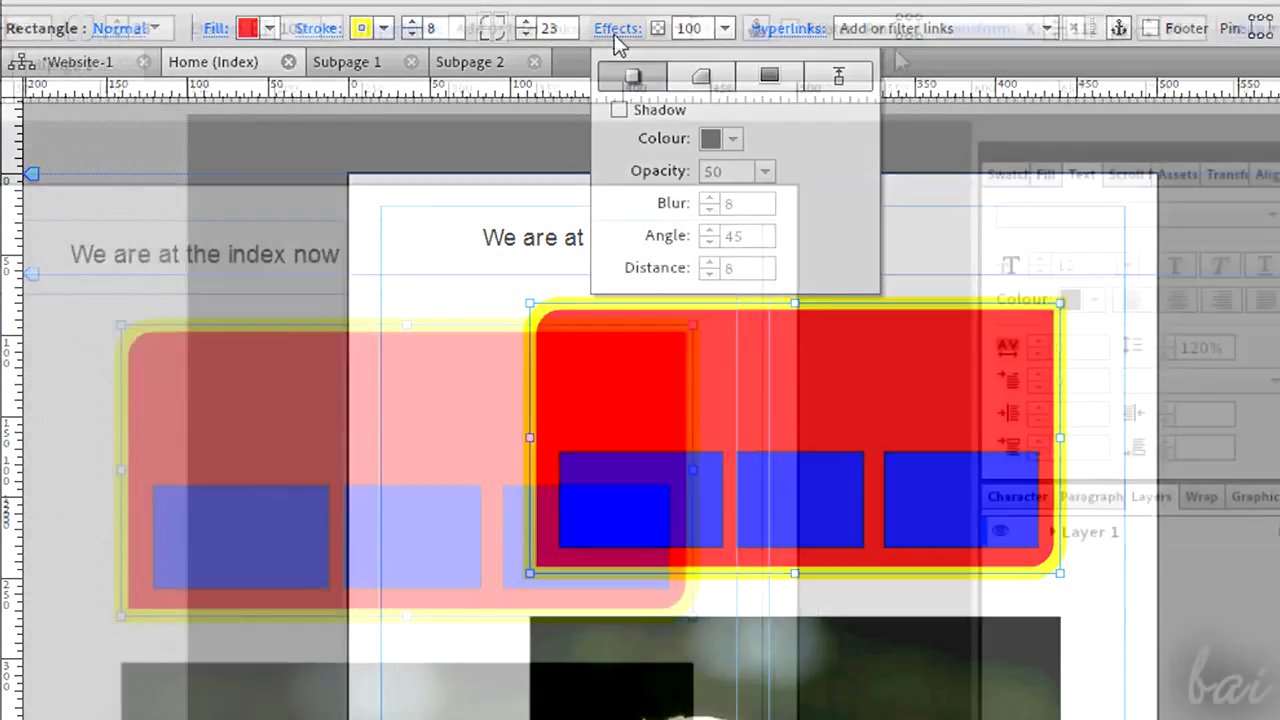
left_click(930, 32)
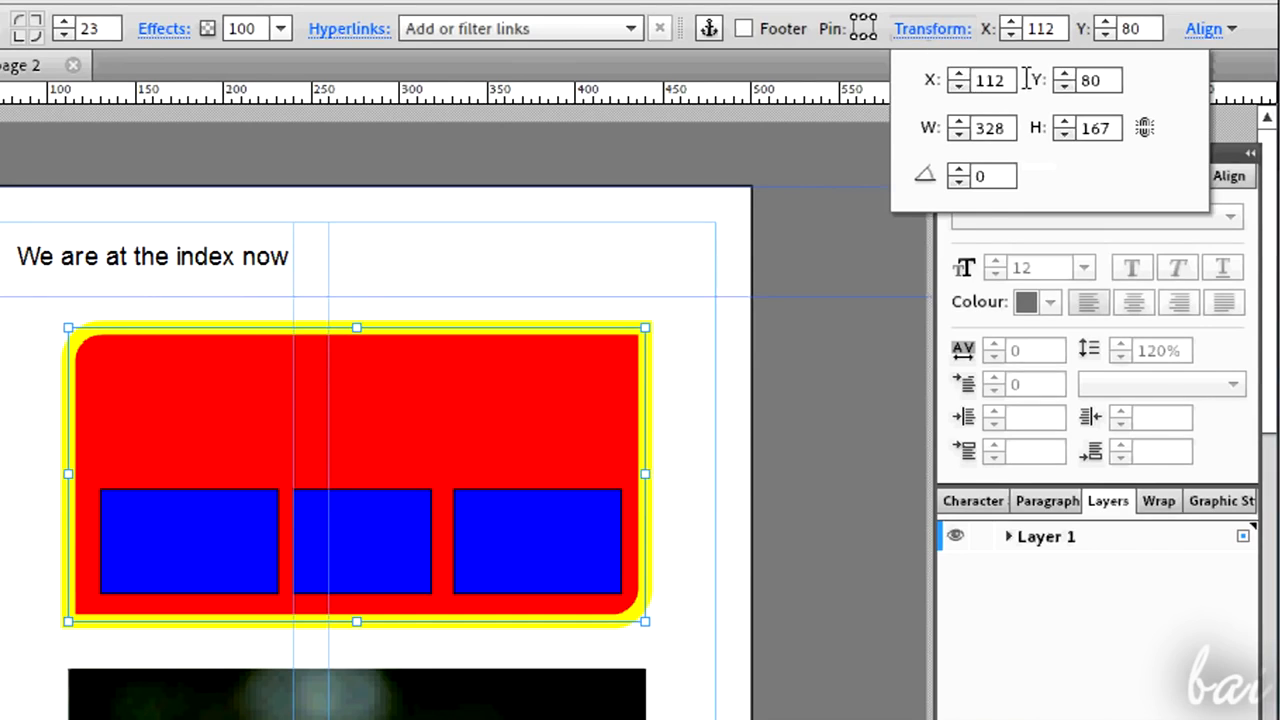
left_click(1110, 81)
left_click(995, 80)
left_click(1010, 128)
left_click(1105, 127)
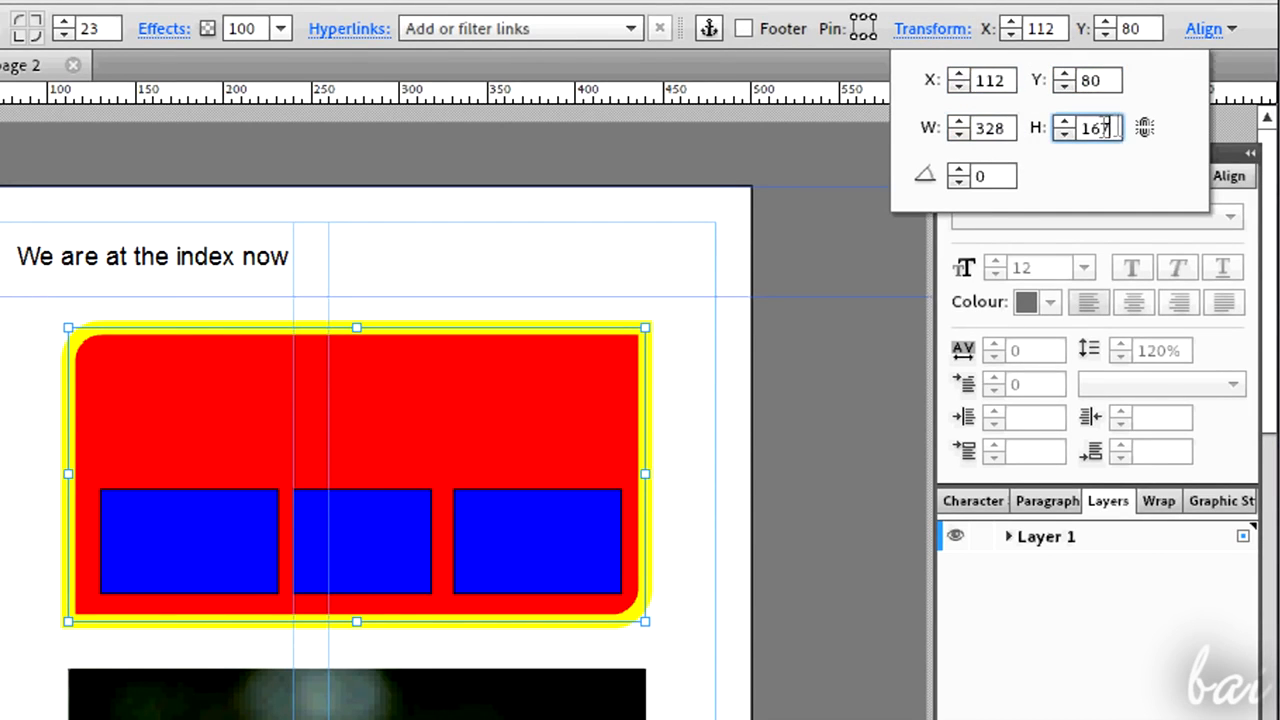
left_click(959, 172)
left_click(959, 172)
left_click(959, 172)
left_click(959, 181)
left_click(959, 181)
left_click(960, 180)
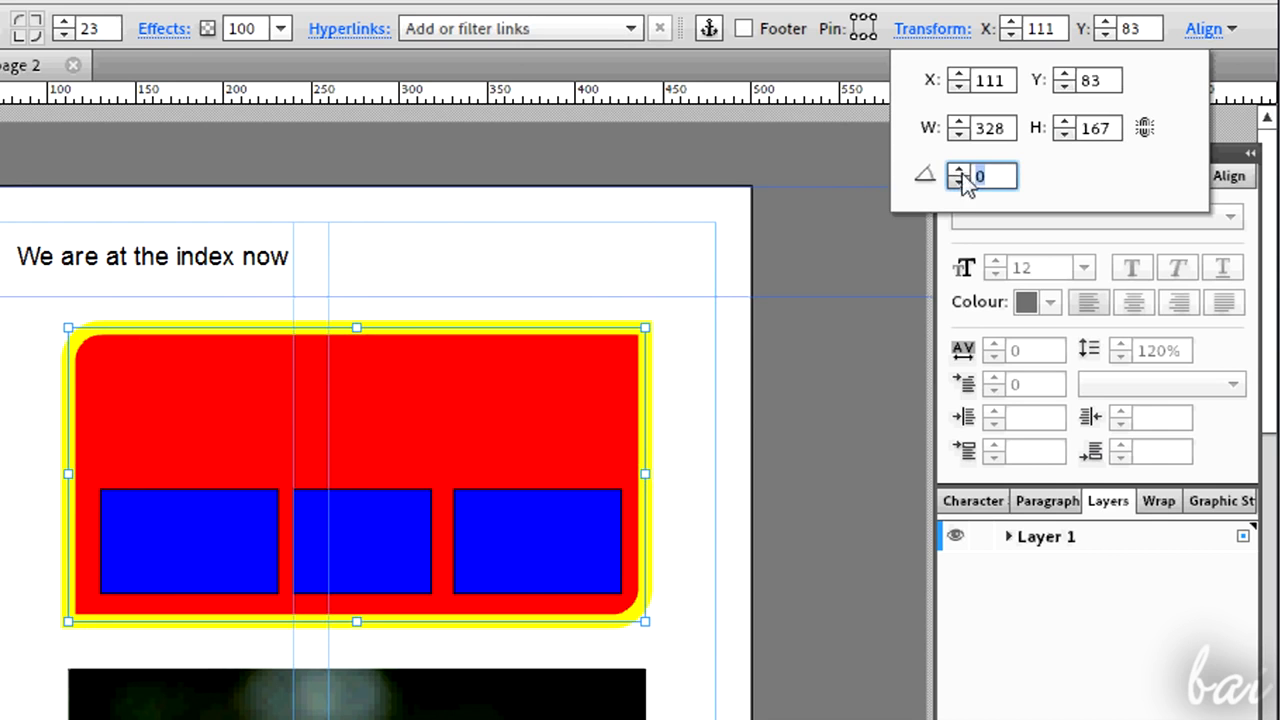
left_click(959, 133)
left_click(959, 133)
left_click(959, 133)
left_click(959, 133)
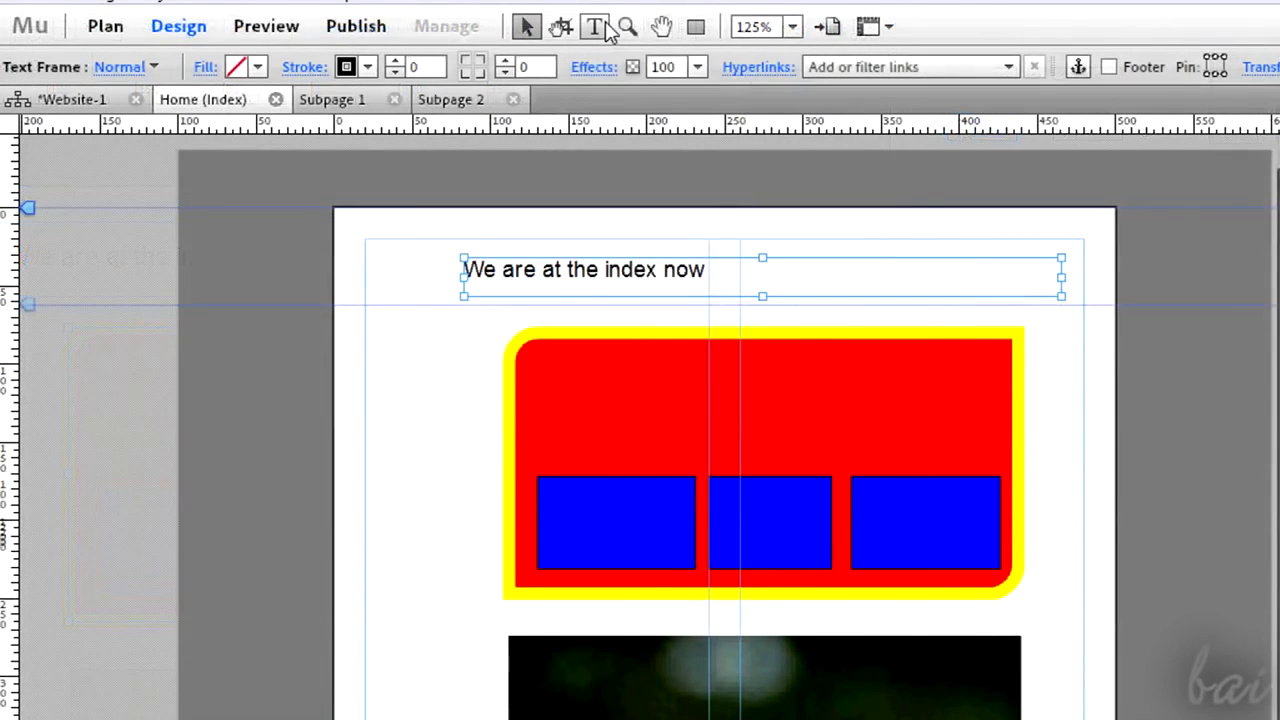
- Make the word 'index' in the heading bold and larger, and centre the heading text
left_click(603, 28)
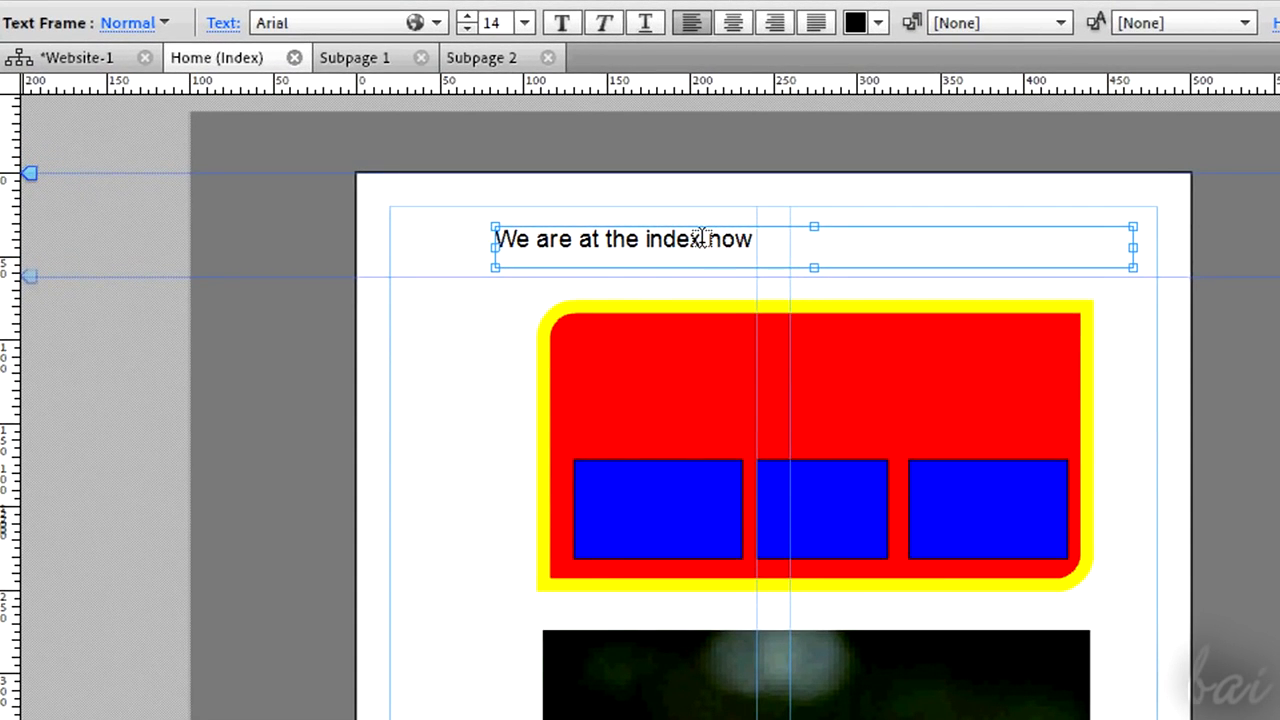
left_click_drag(703, 240, 666, 242)
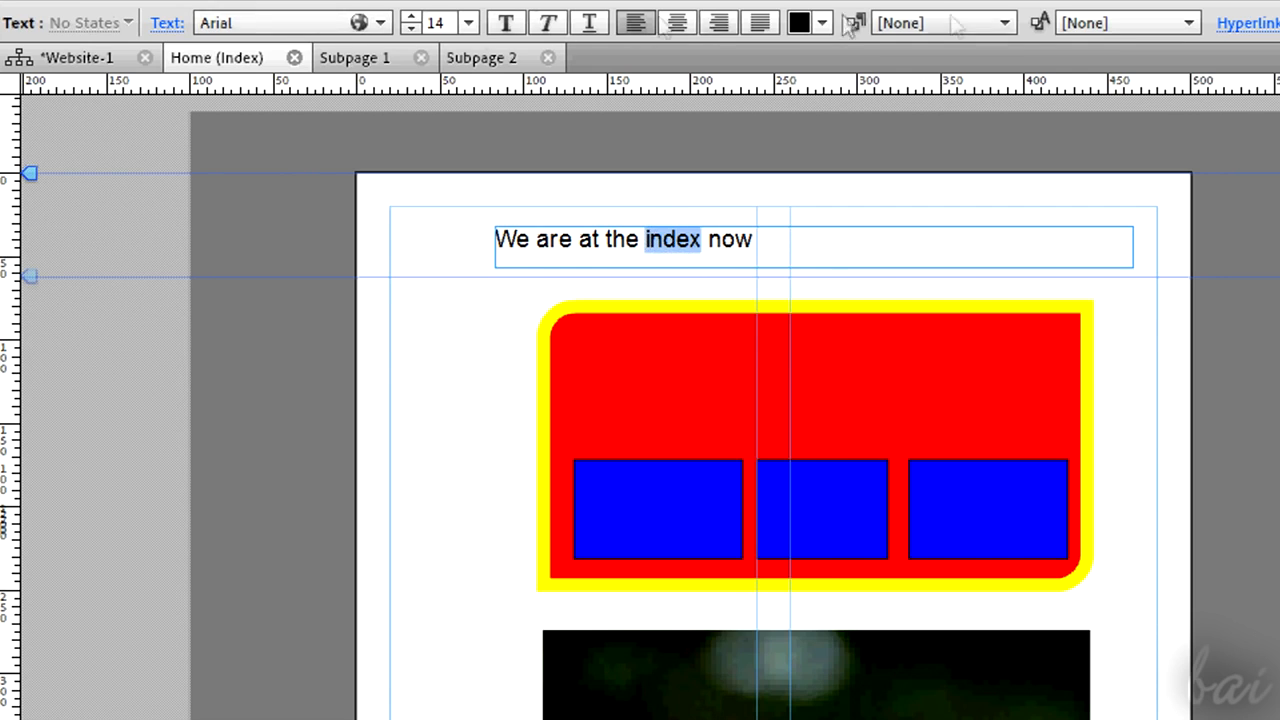
left_click(505, 22)
left_click(411, 18)
left_click(411, 18)
left_click(677, 24)
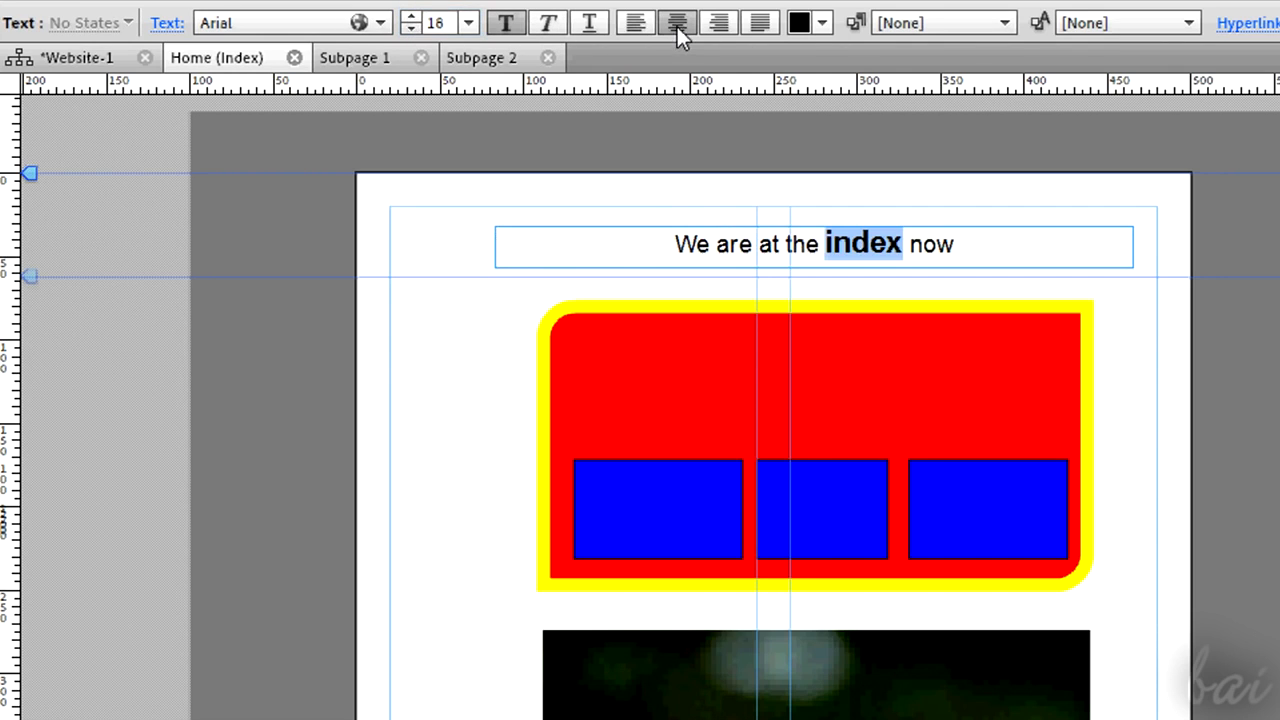
- Colour the word 'index' in the heading red
left_click(822, 24)
left_click(903, 103)
left_click(822, 26)
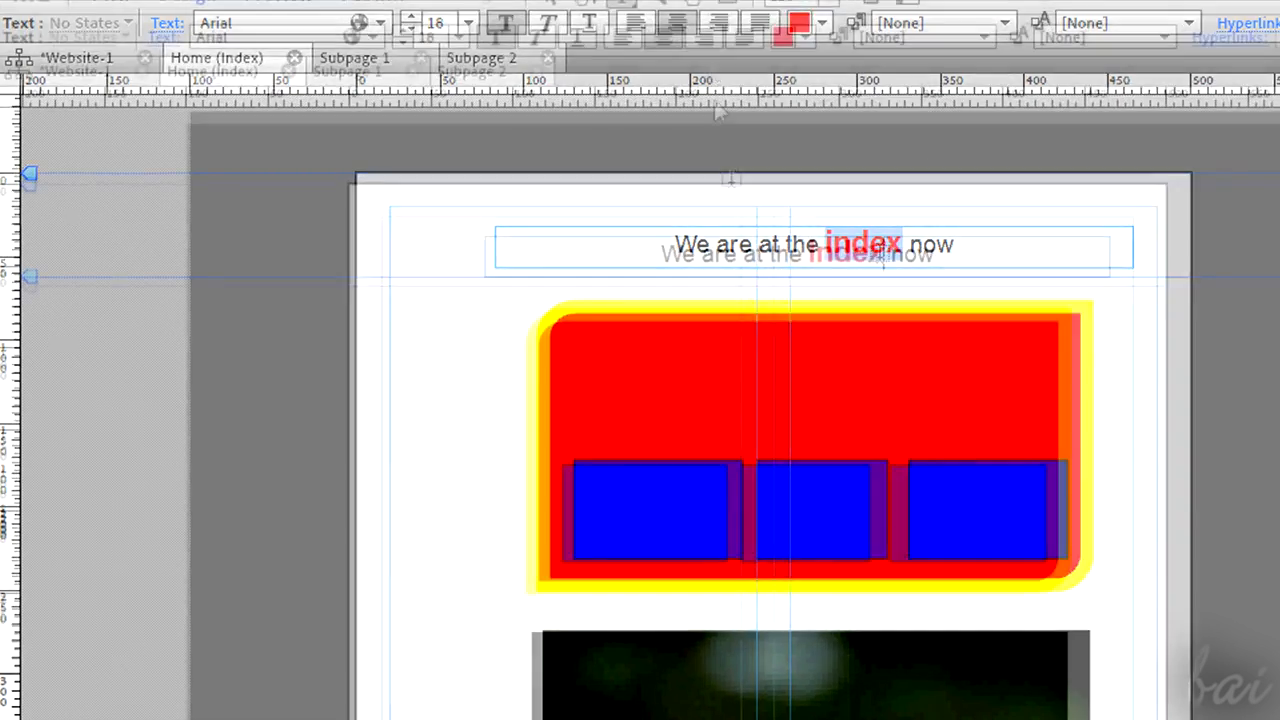
left_click_drag(903, 244, 788, 269)
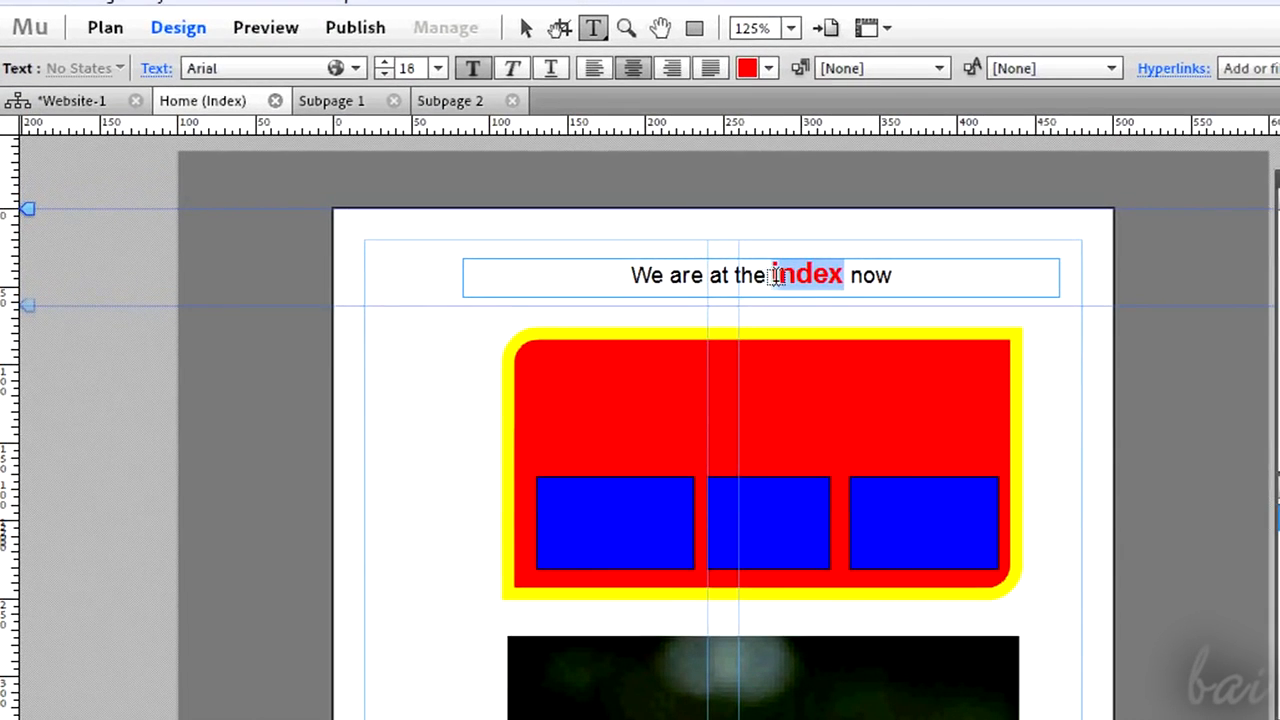
- Browse the web-safe font list for the heading text
left_click(354, 70)
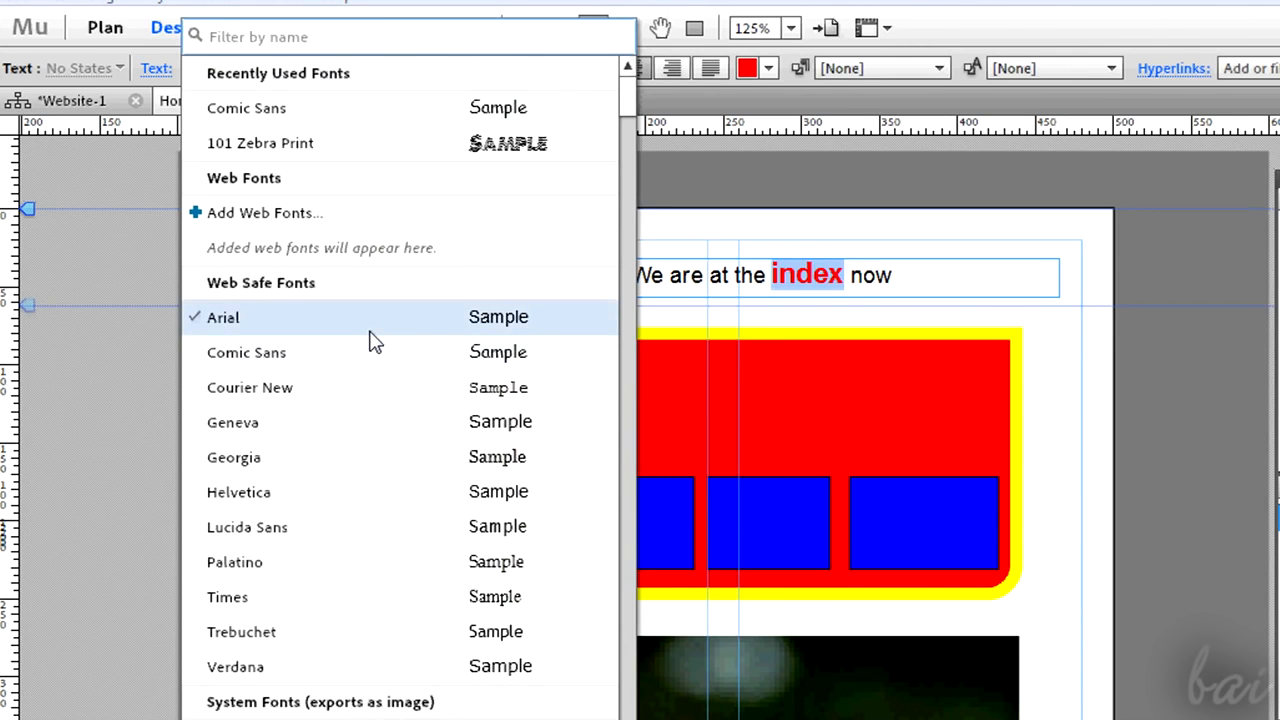
scroll(372, 342, "down", 1)
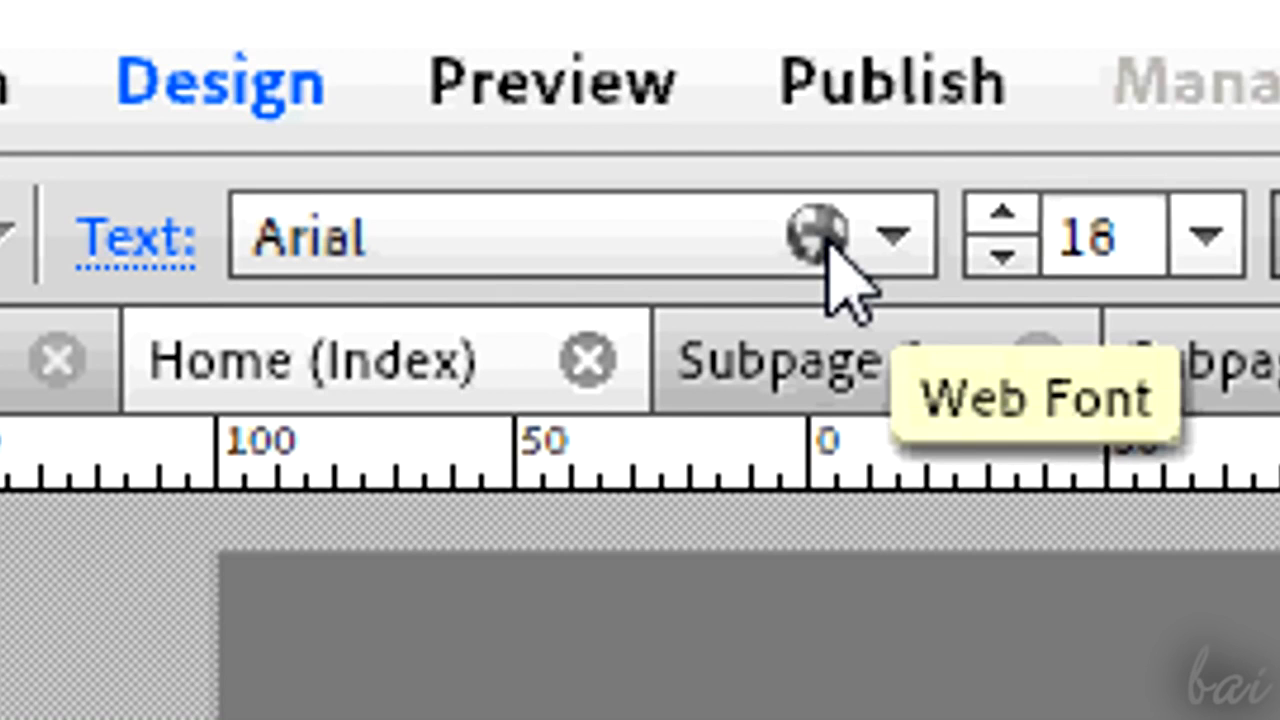
left_click_drag(600, 331, 669, 333)
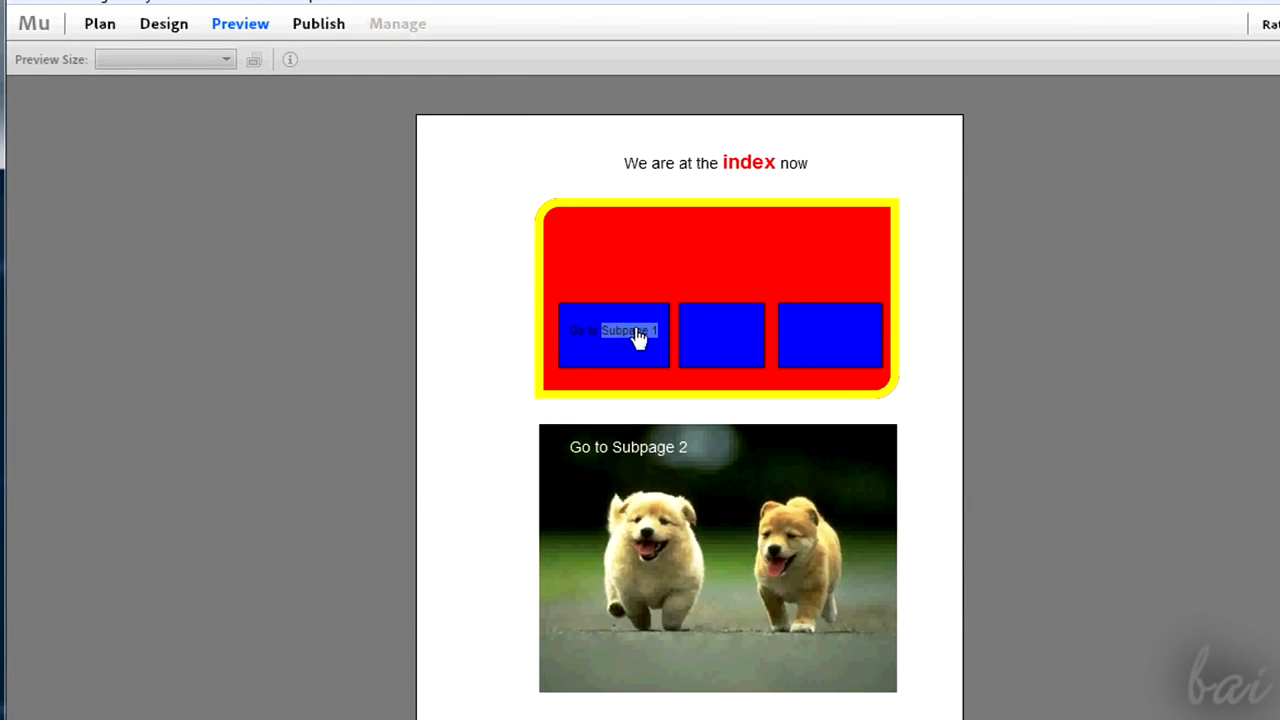
- Preview the site and test the Subpage 1 and Index links, then scroll through the Home page
left_click(638, 339)
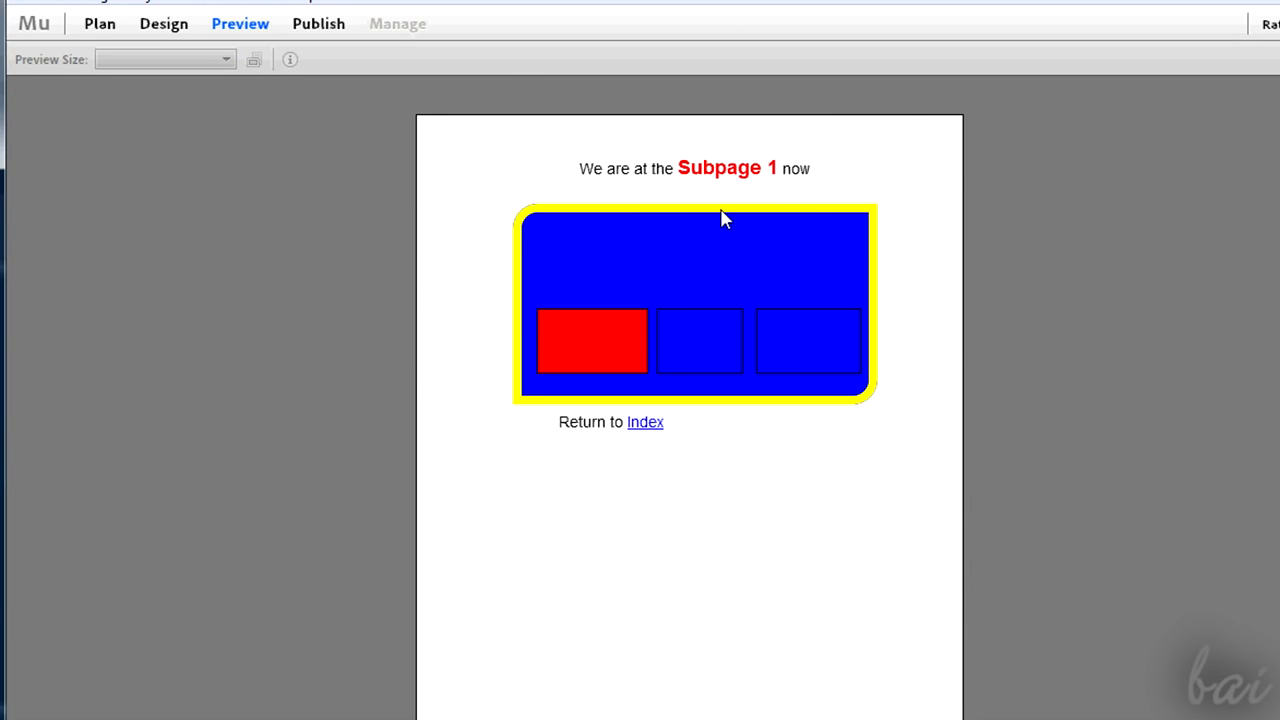
left_click(646, 424)
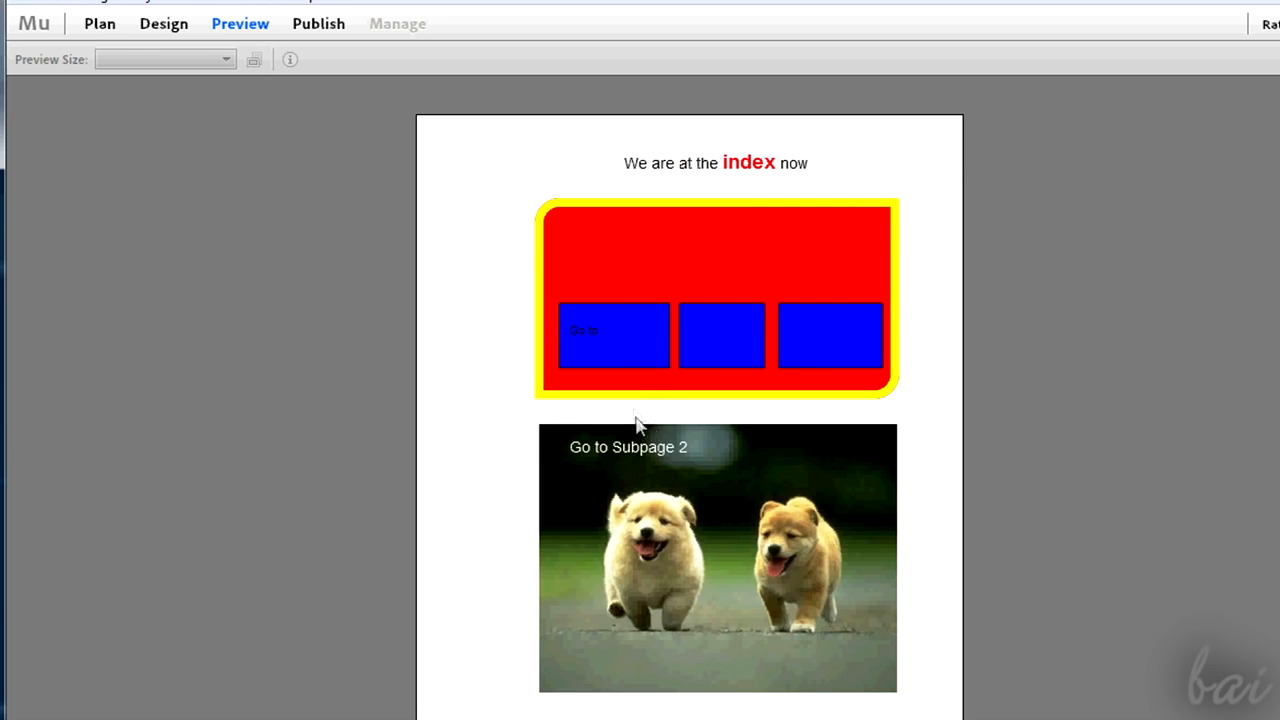
scroll(638, 339, "down", 3)
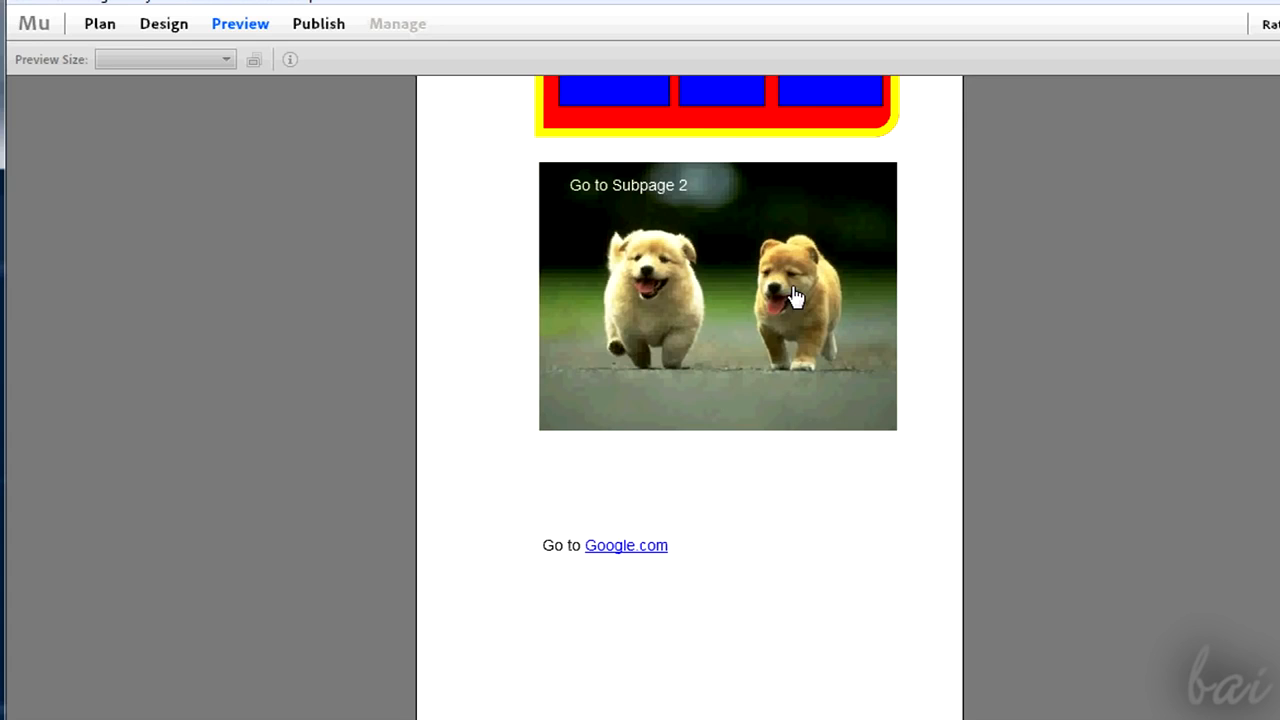
scroll(697, 423, "down", 2)
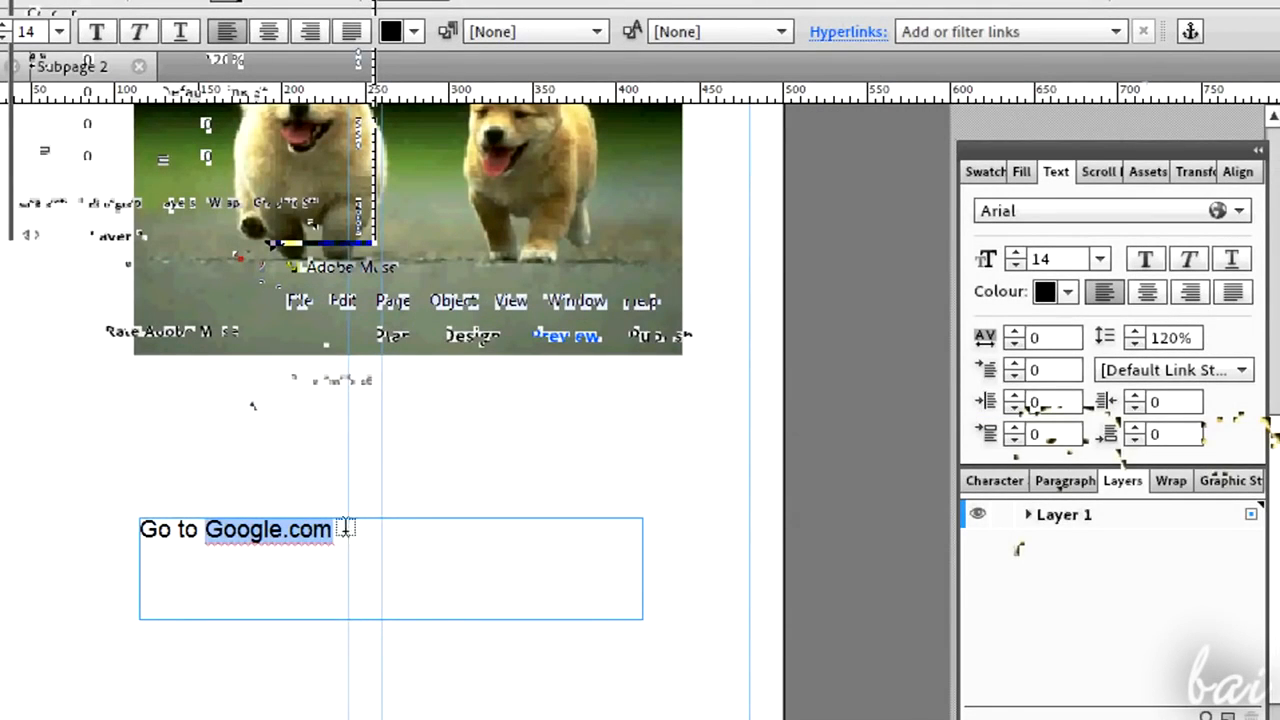
left_click(967, 31)
right_click(981, 62)
left_click(1050, 138)
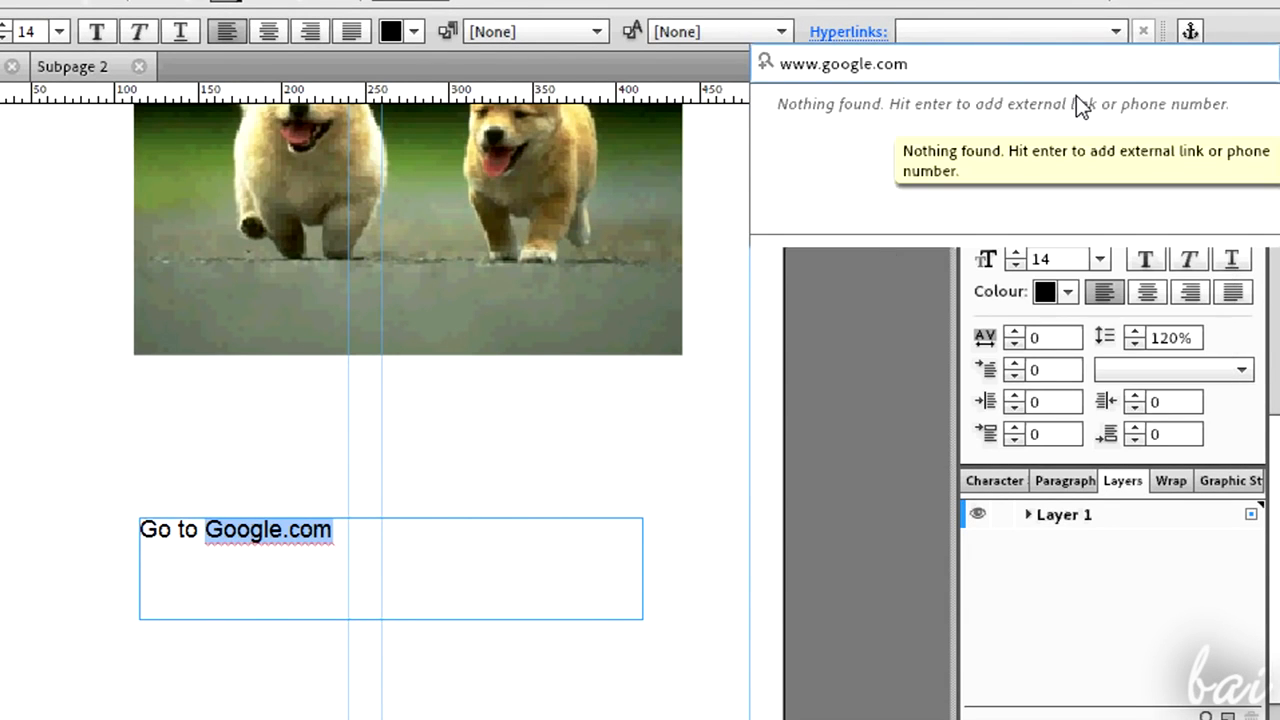
key("Return")
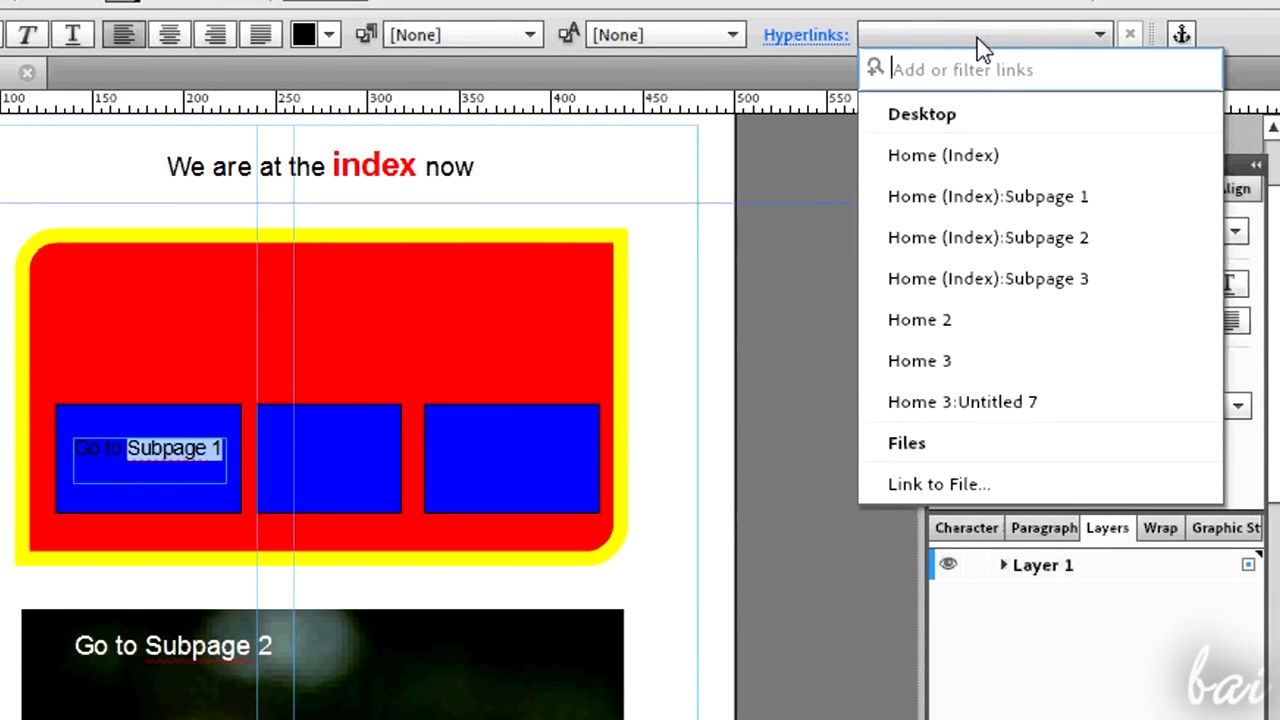
- Link the 'Subpage 1' text to Subpage 1 and the puppies image to Subpage 2
left_click(1022, 198)
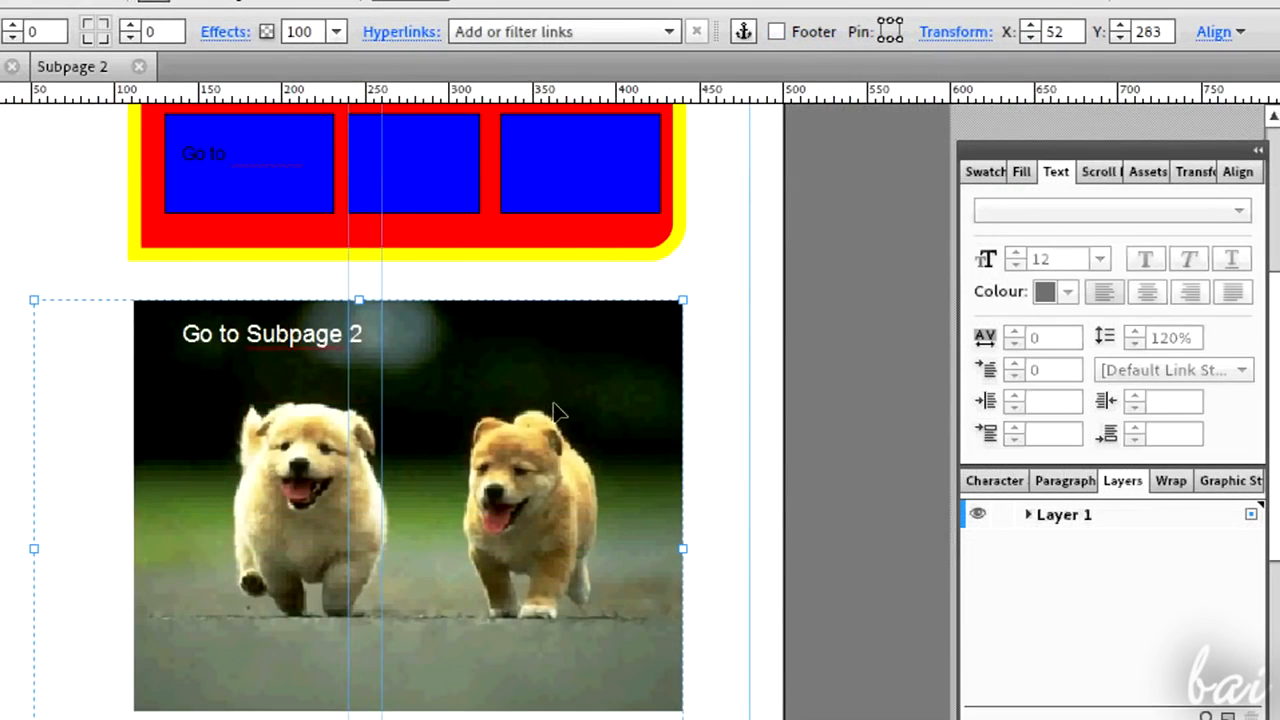
left_click(588, 32)
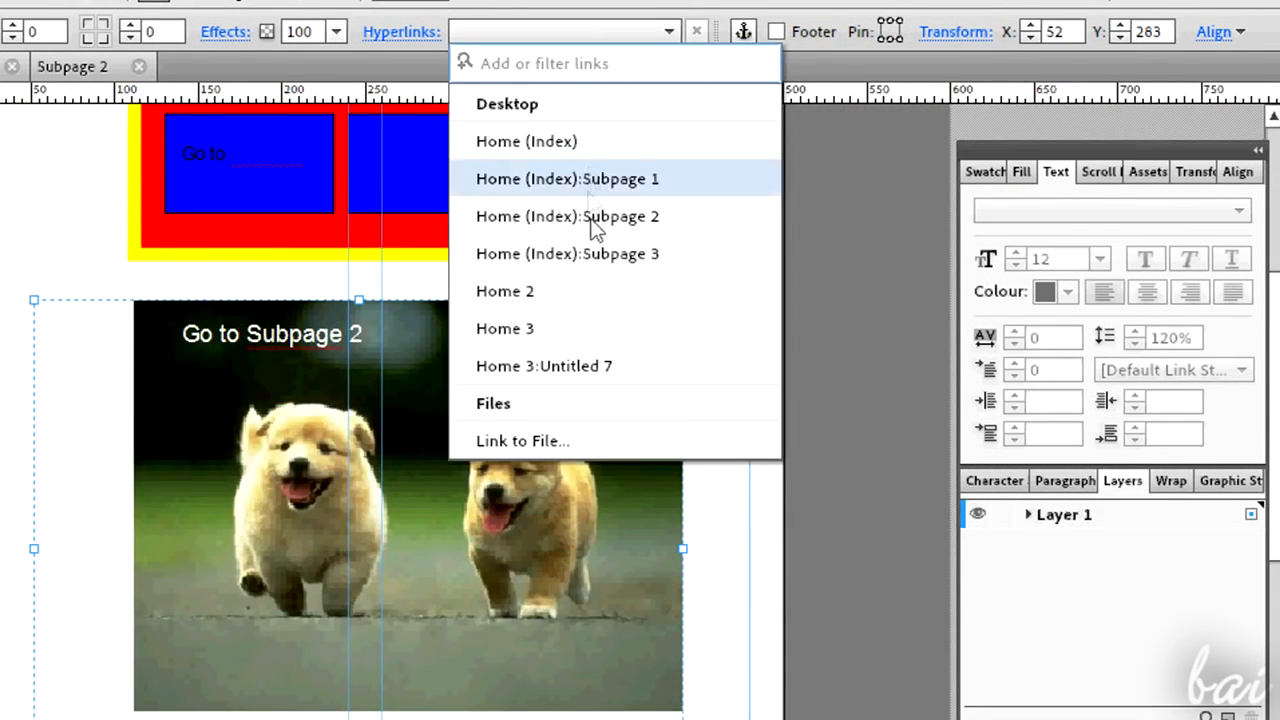
left_click(590, 218)
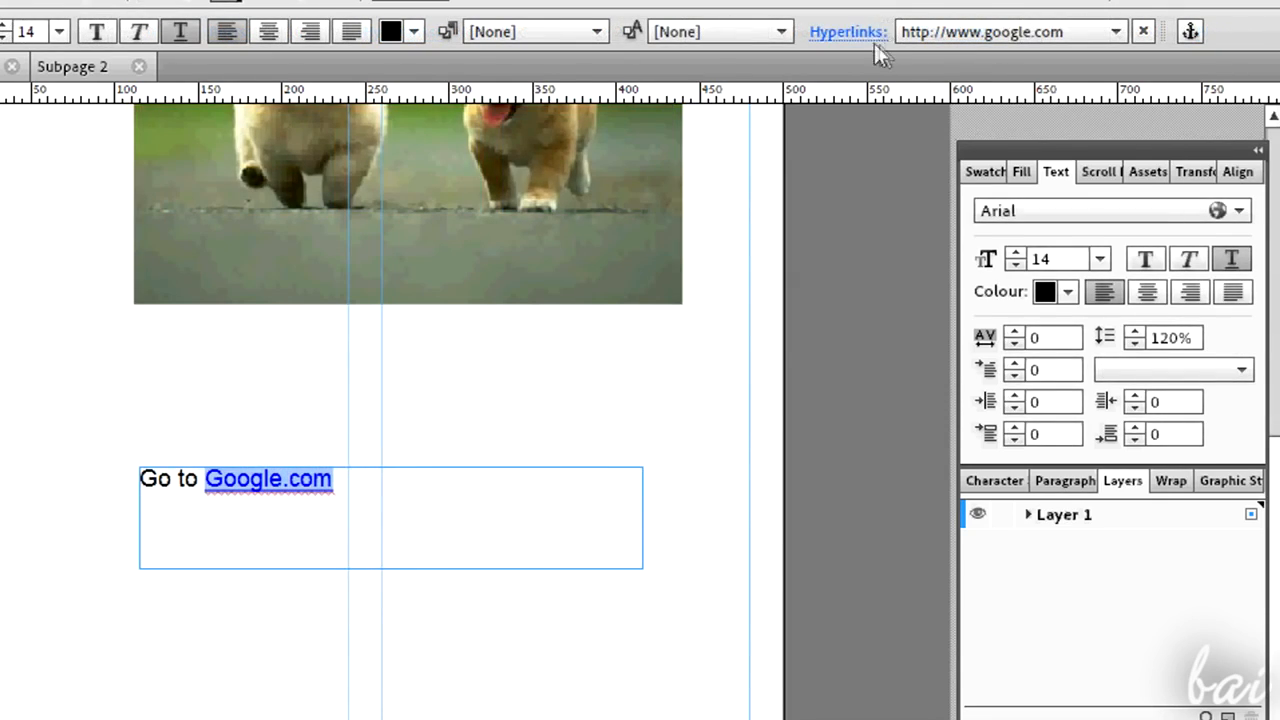
- Widen the right blue box on the Home page so it extends past the large rectangle's right edge
left_click(866, 35)
left_click(827, 80)
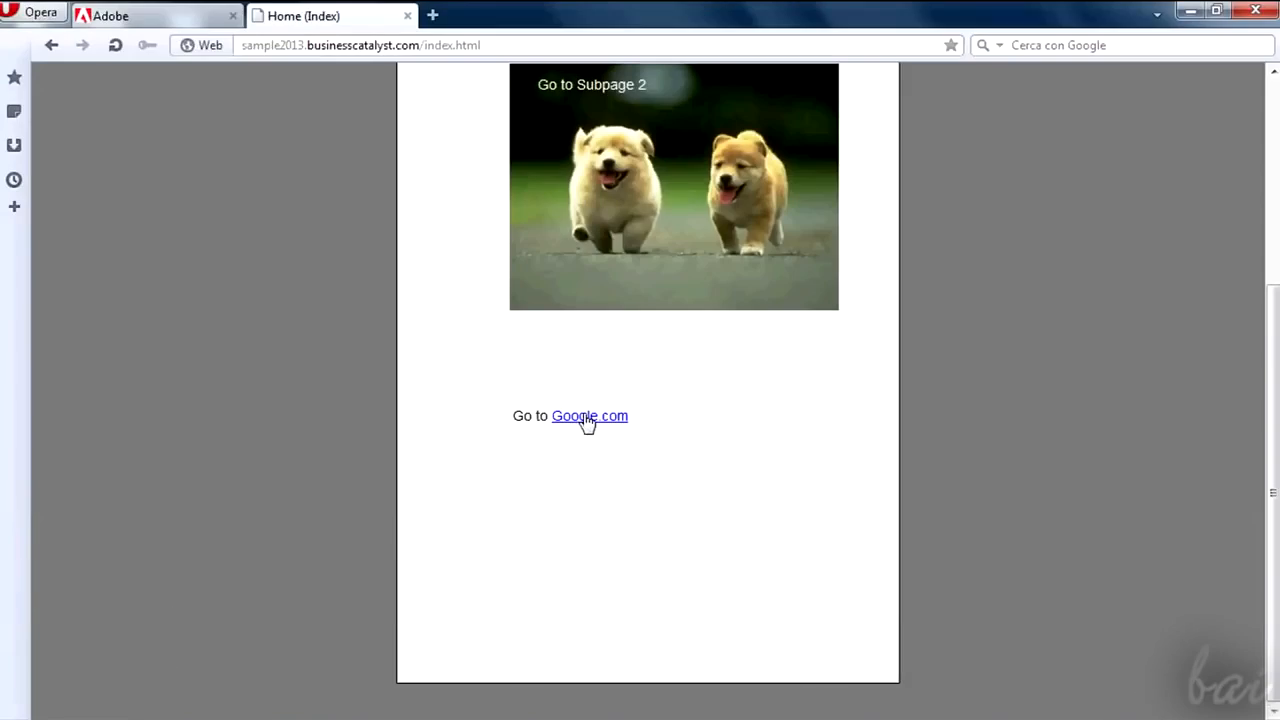
left_click(585, 416)
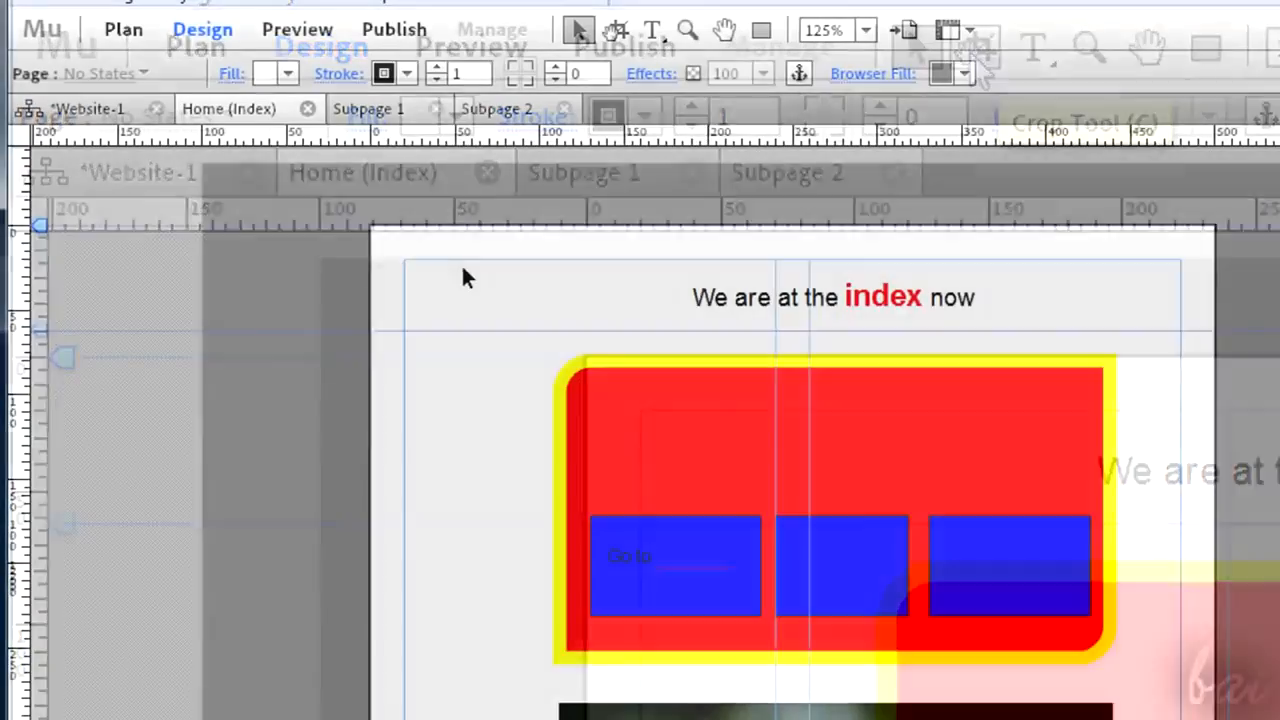
left_click_drag(463, 268, 1072, 497)
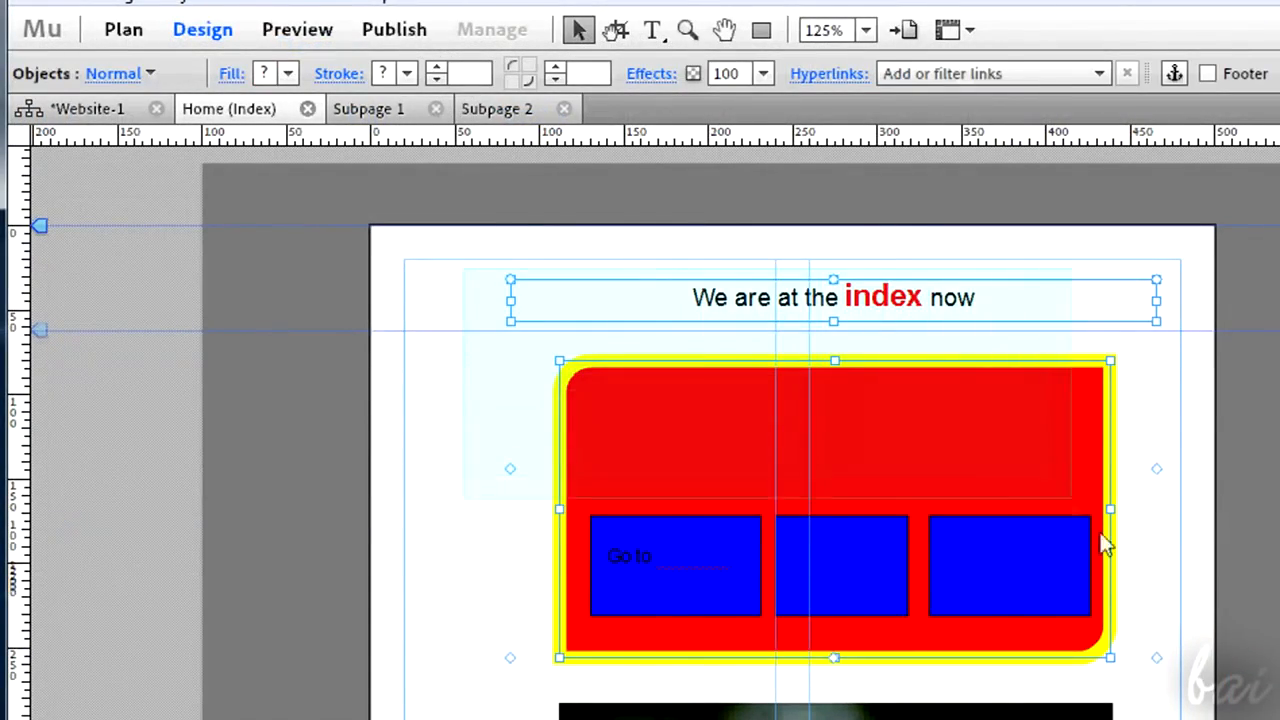
left_click_drag(1104, 545, 1166, 677)
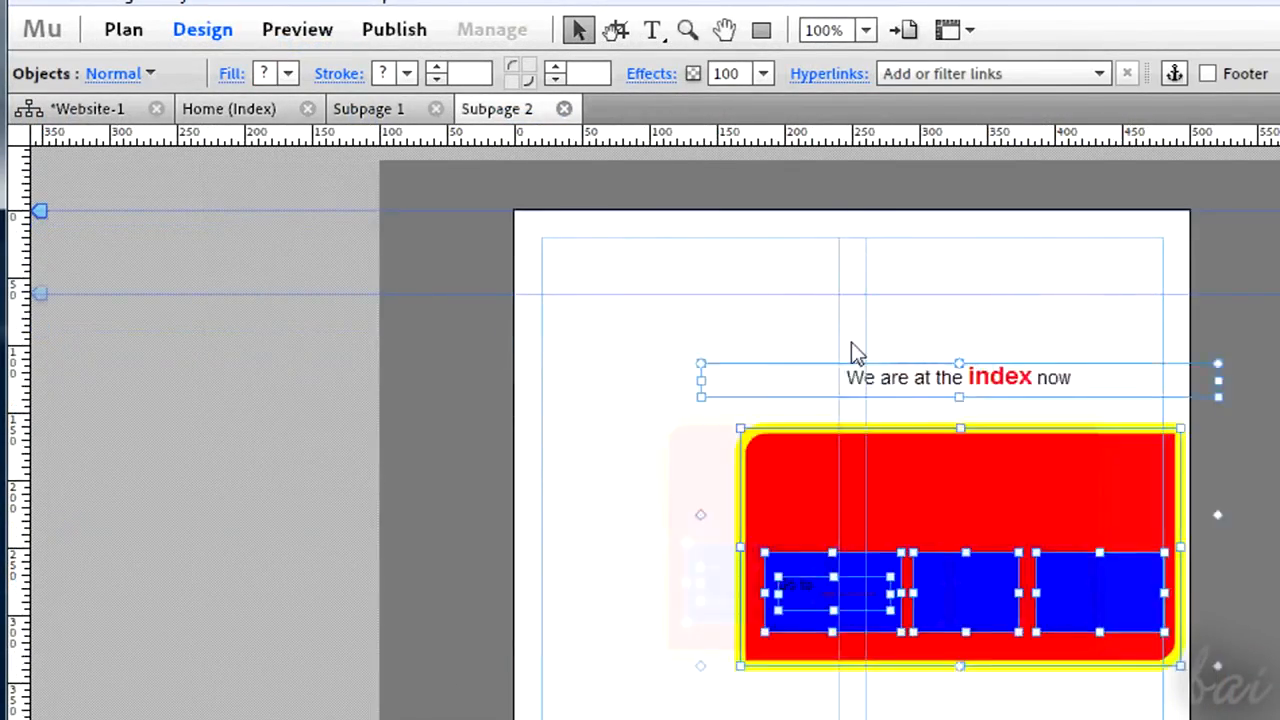
left_click_drag(834, 433, 809, 342)
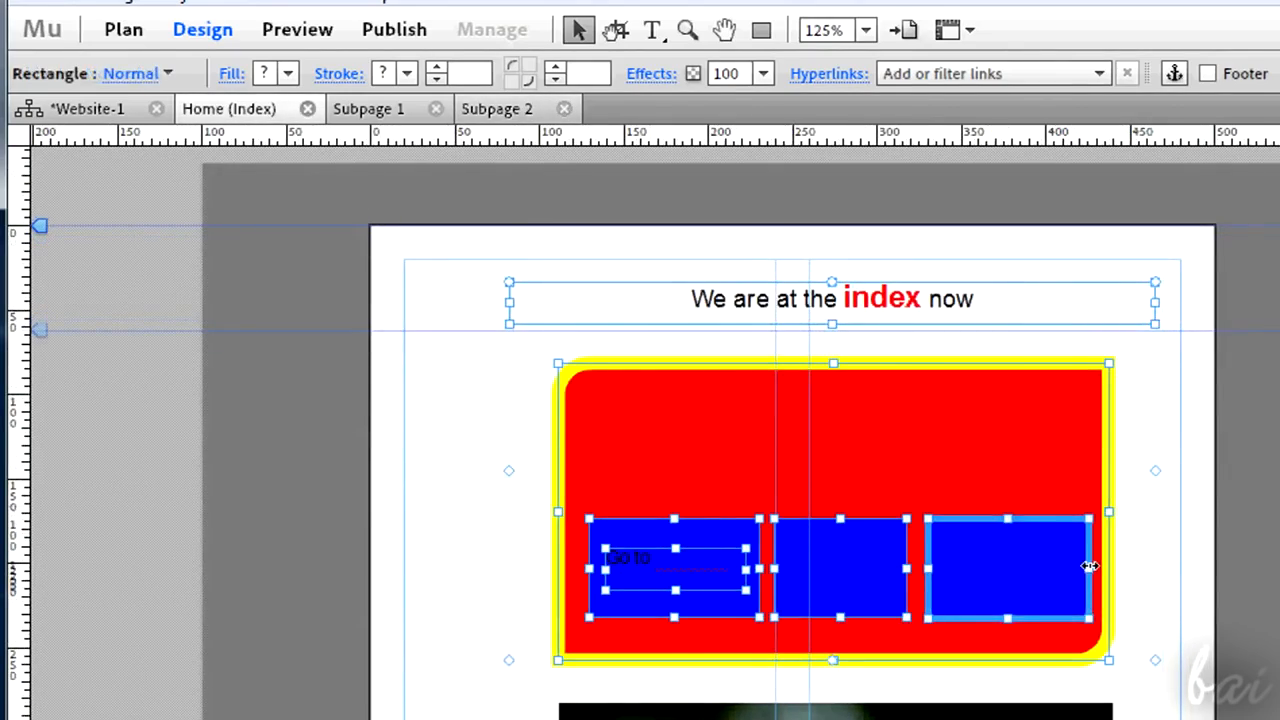
left_click_drag(1090, 566, 1155, 570)
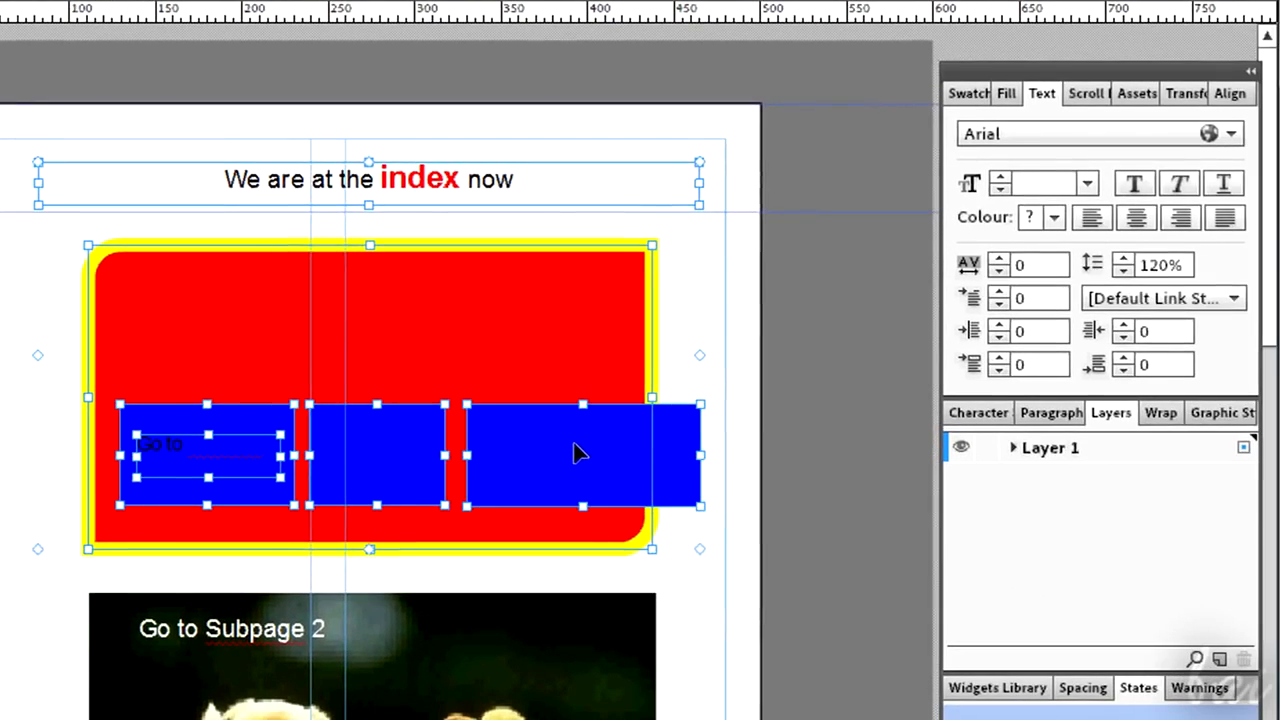
- Select the right blue box, the large rectangle and the heading in turn to check which layer each is on
left_click(13, 360)
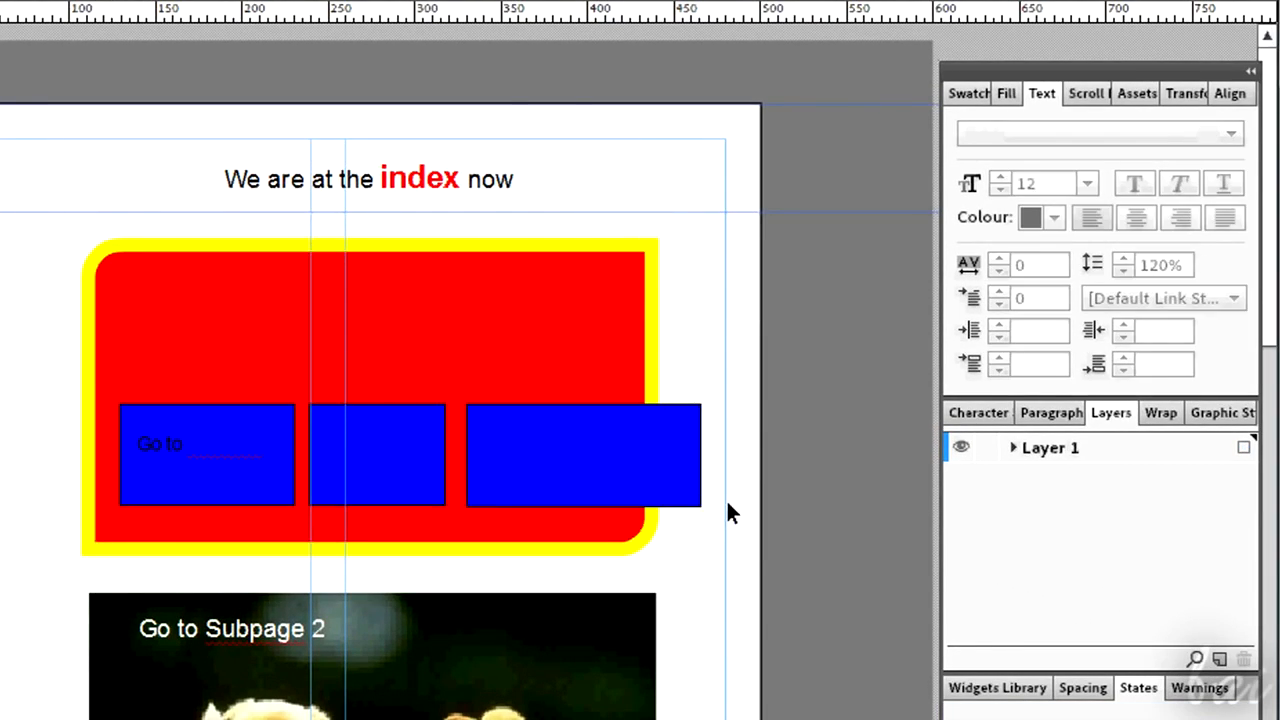
left_click(685, 488)
left_click(606, 371)
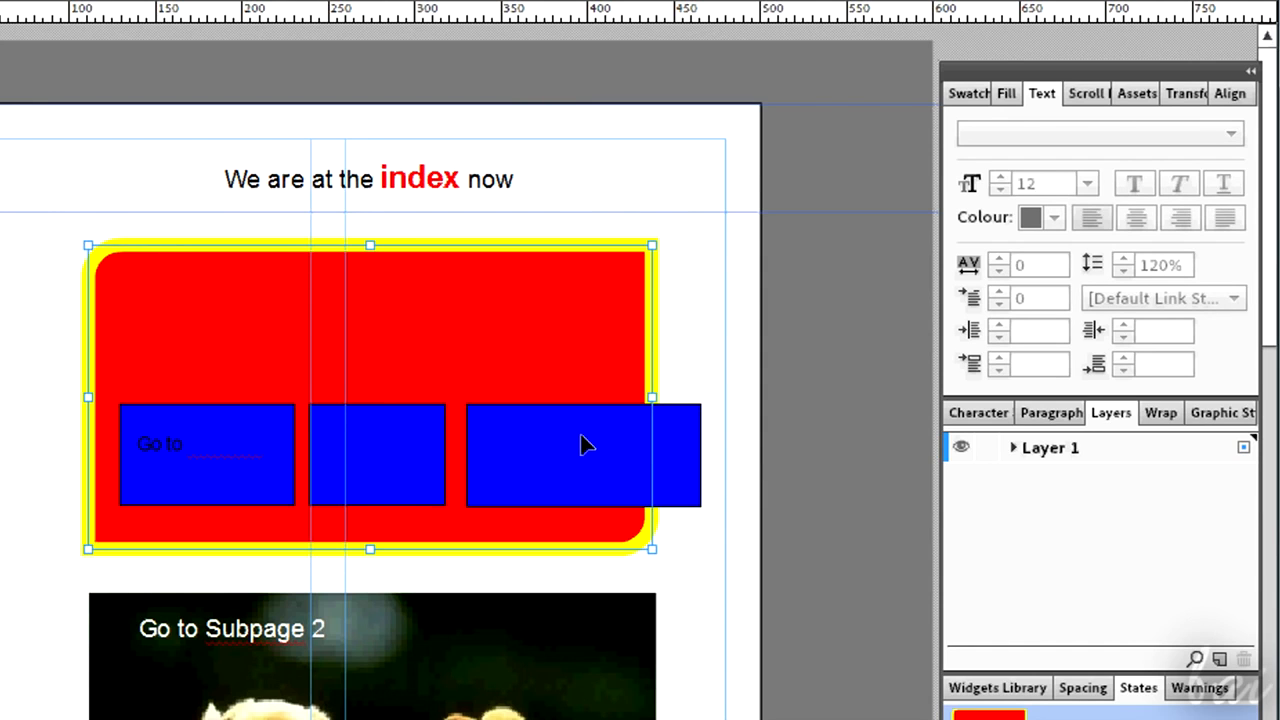
left_click(663, 453)
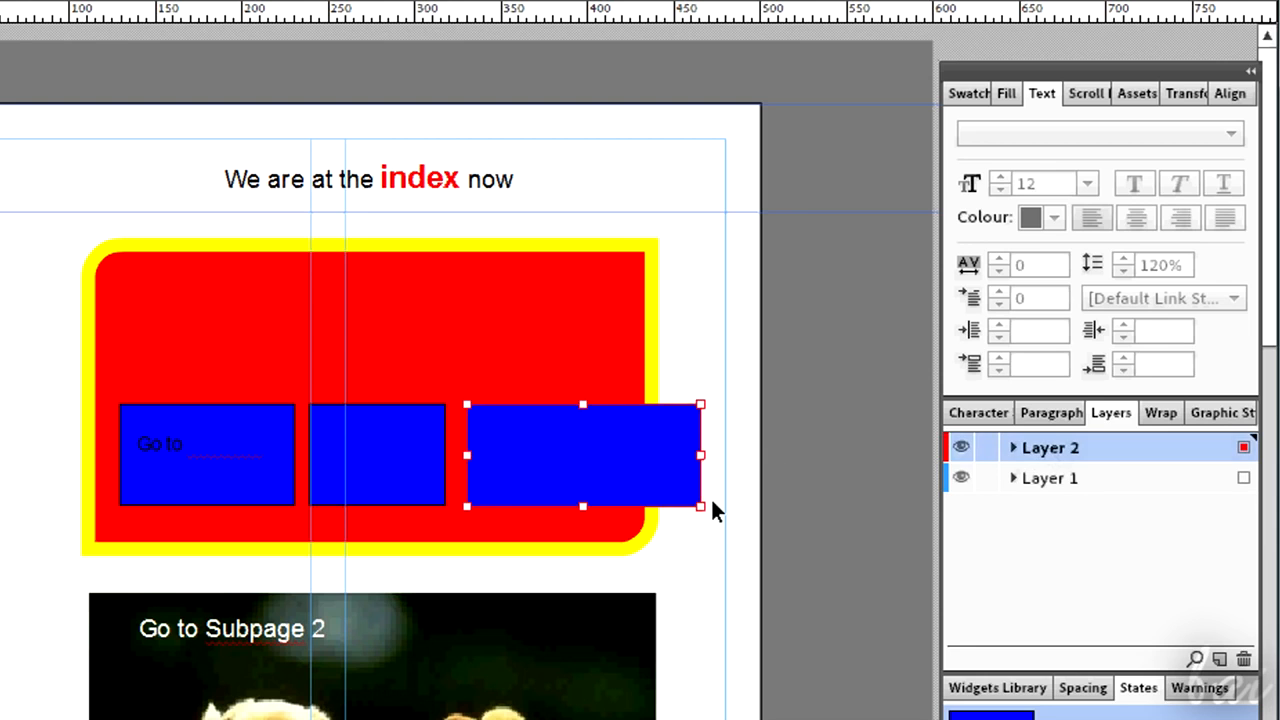
left_click(637, 335)
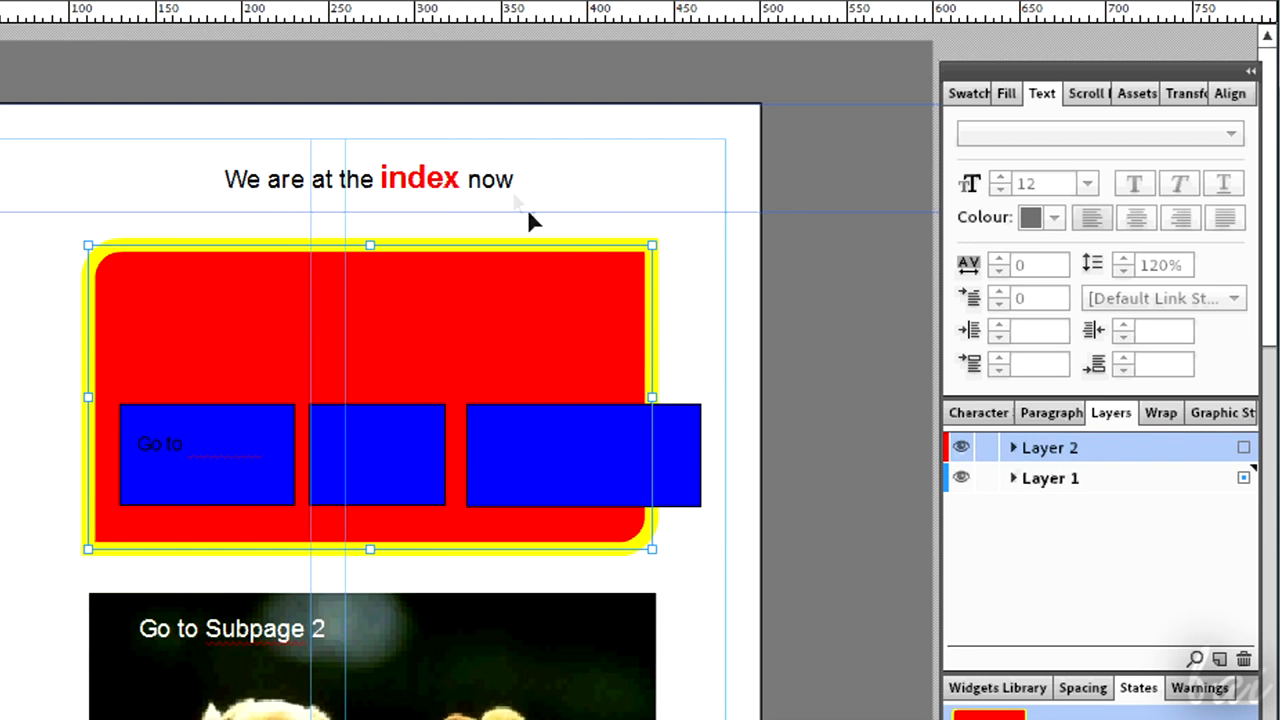
left_click(500, 185)
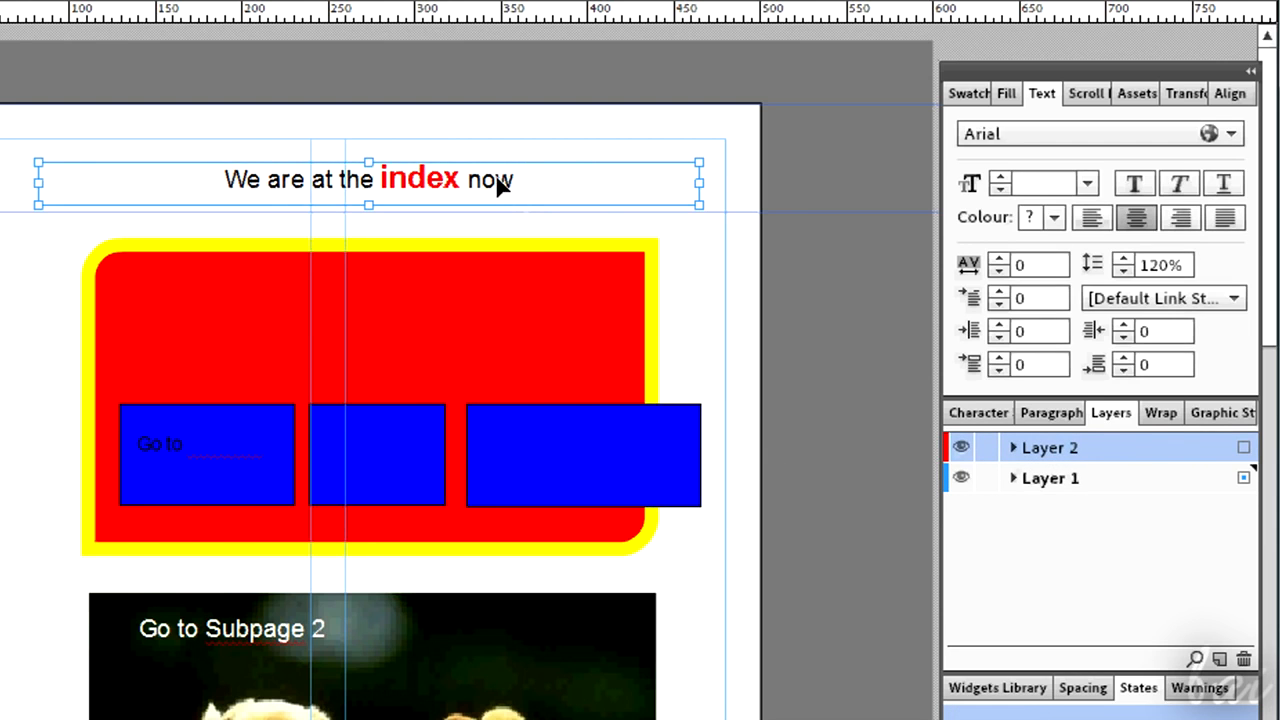
left_click(697, 460)
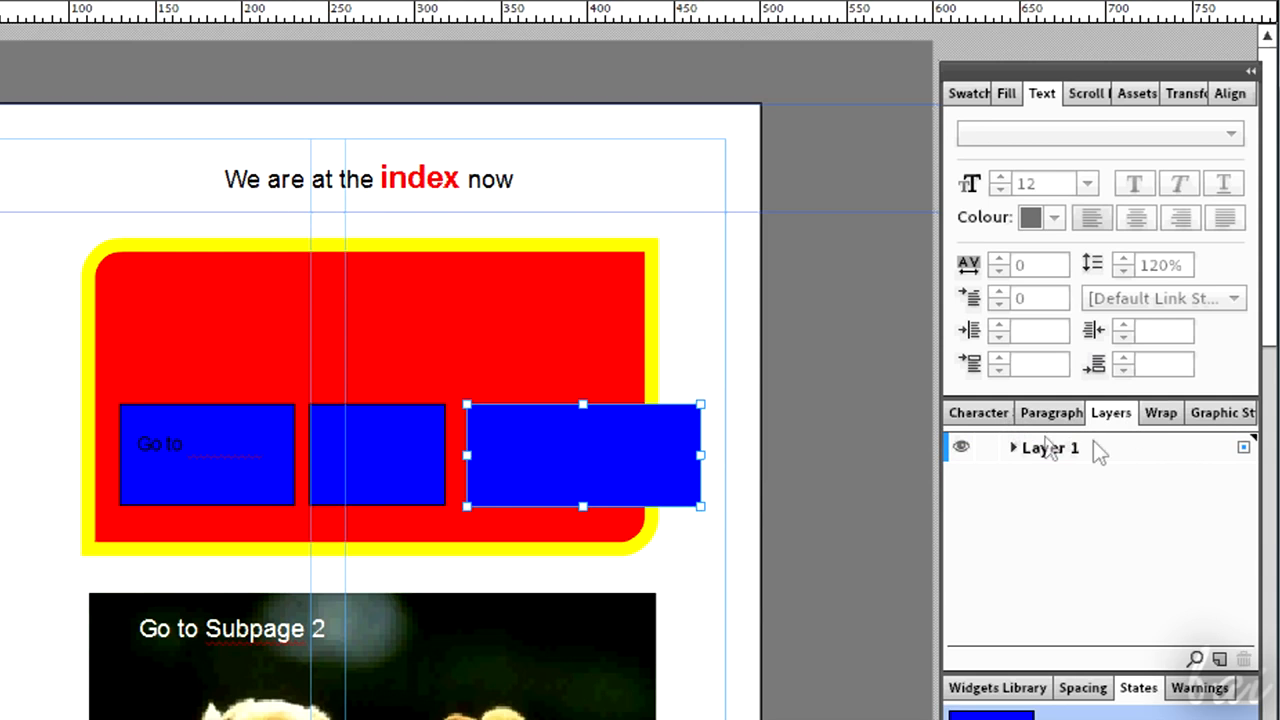
- Add a new layer above Layer 1
left_click(1097, 446)
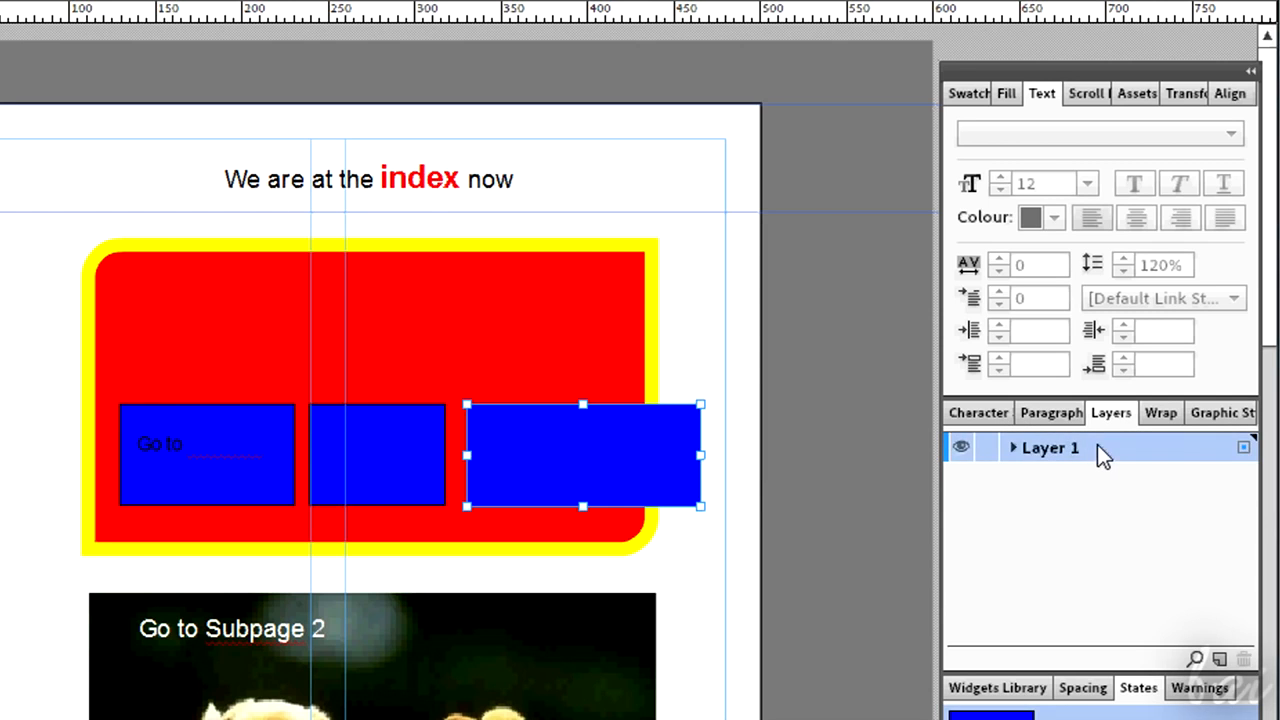
left_click(1220, 661)
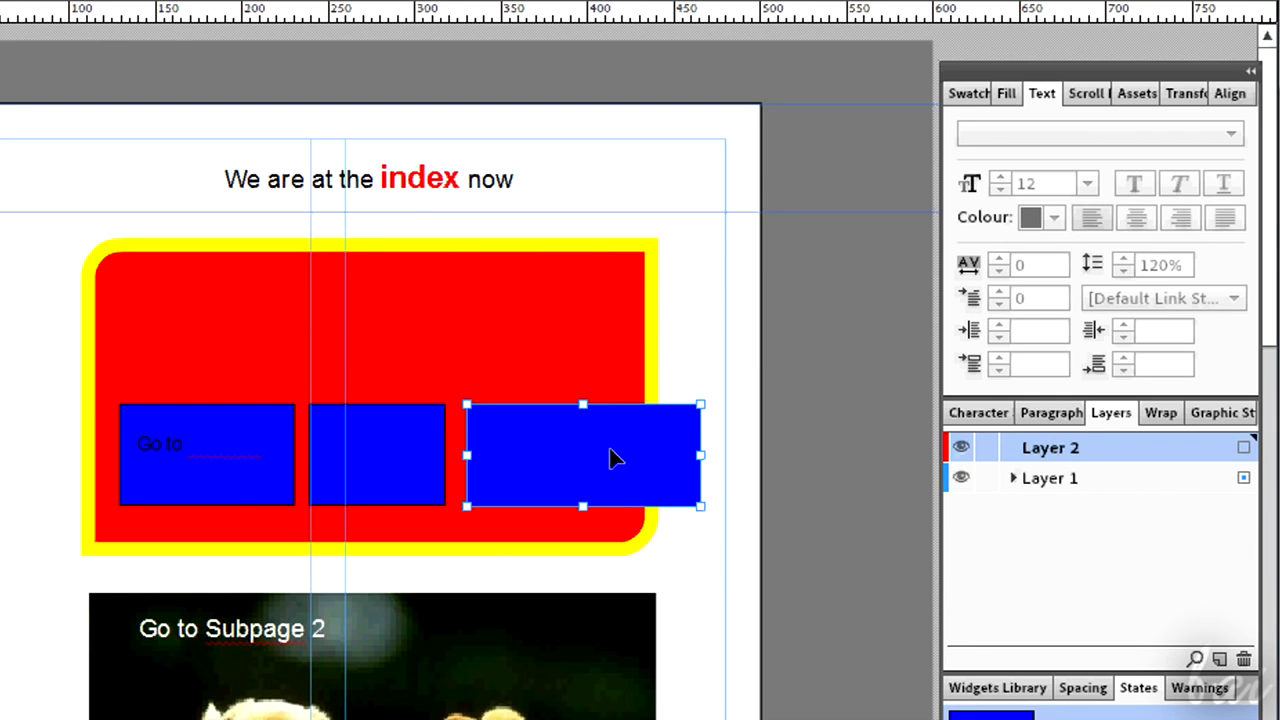
- Move the right blue box on the Home page to Layer 2
right_click(645, 462)
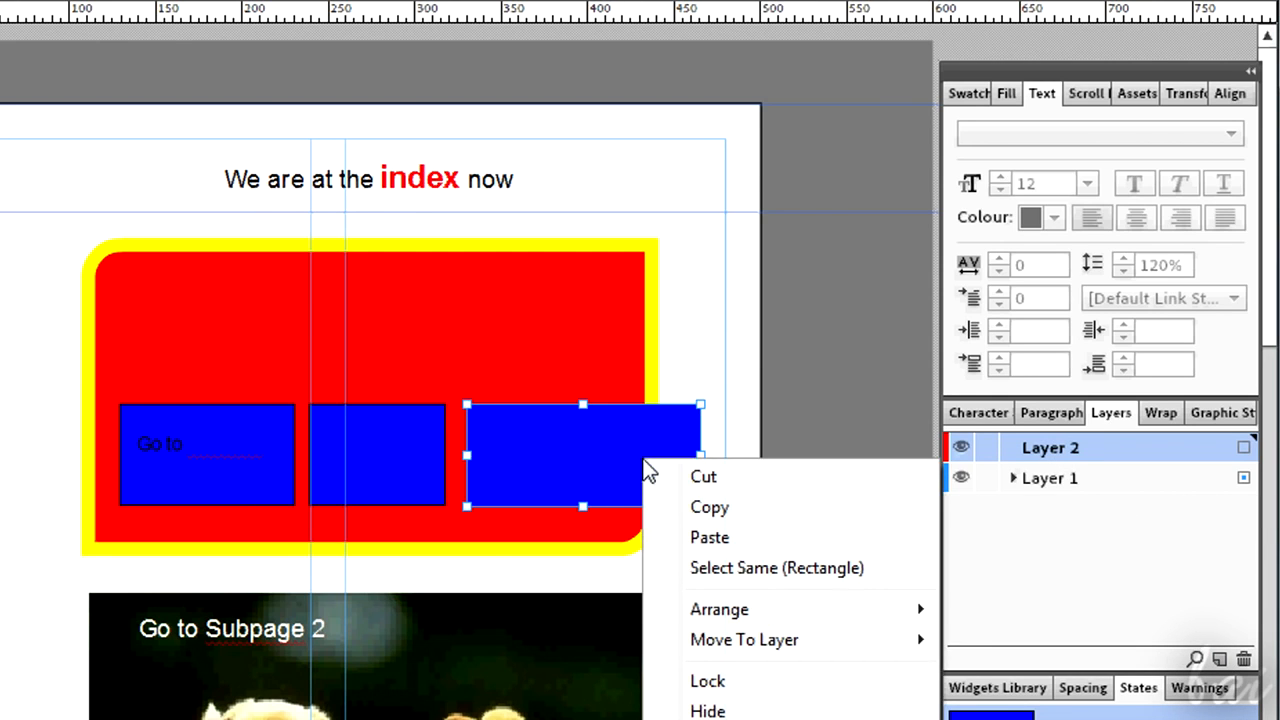
mouse_move(757, 650)
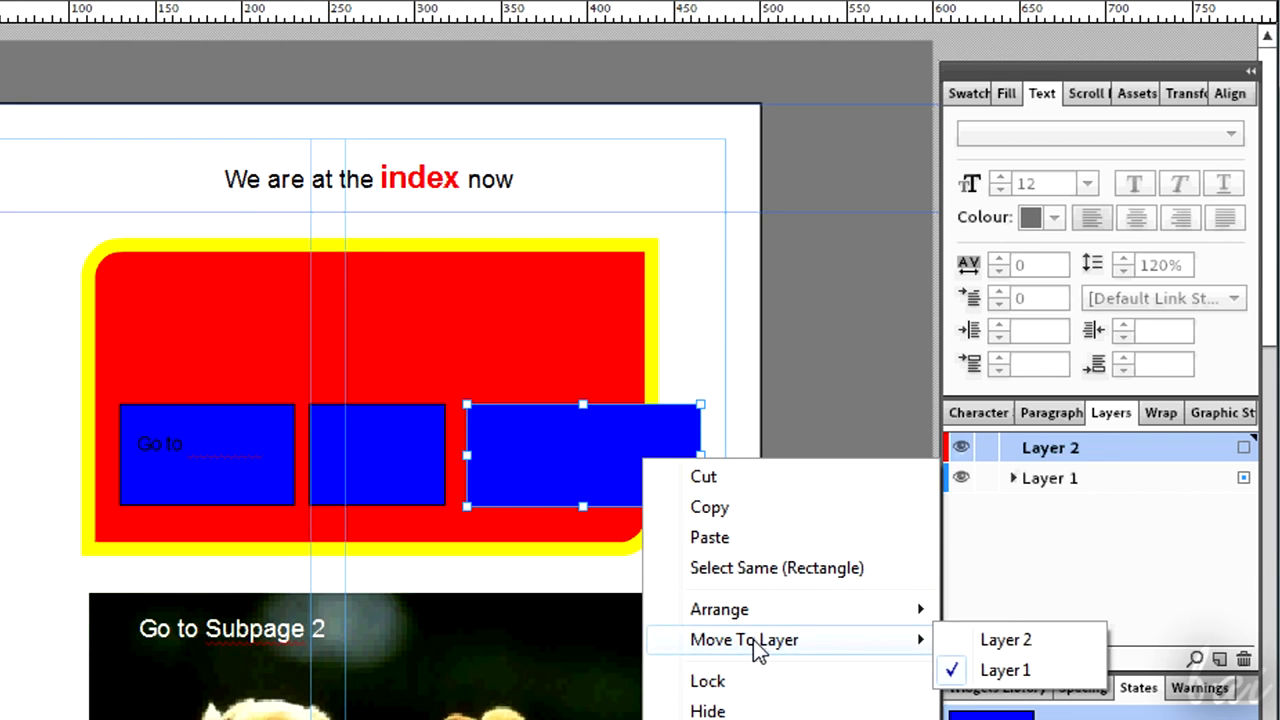
left_click(1021, 646)
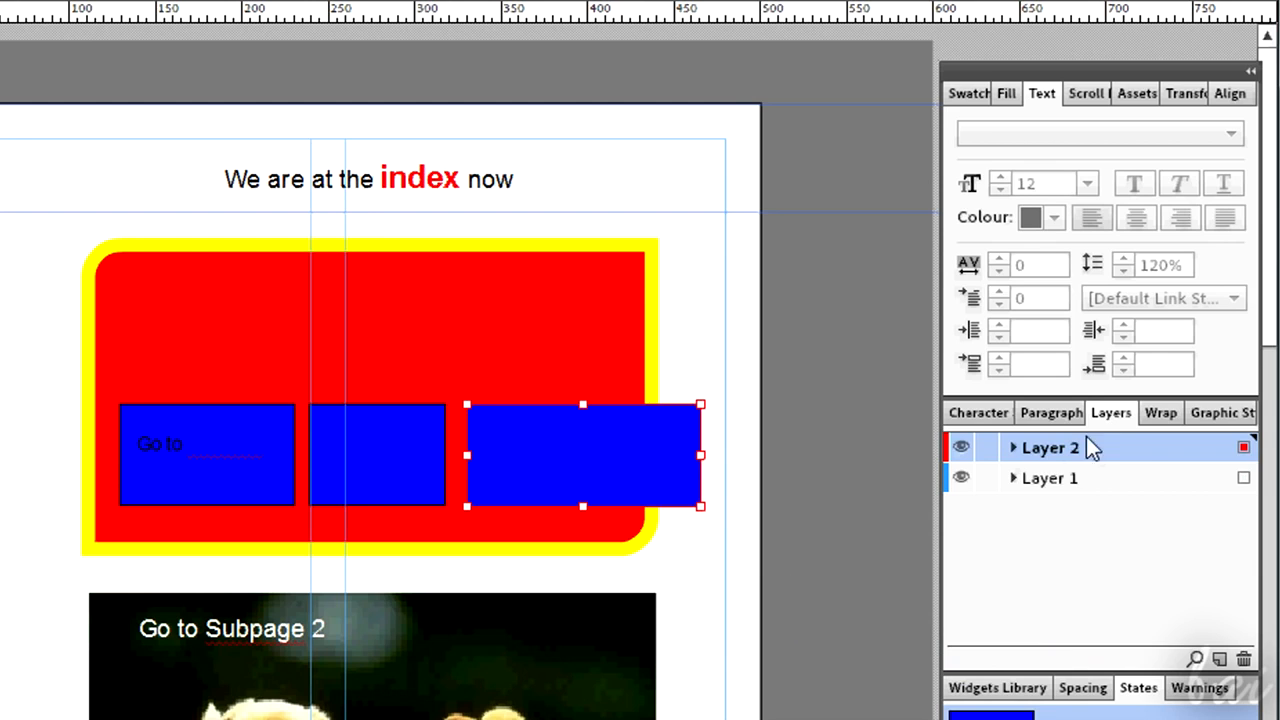
- Reorder the layers in the layer stack, then undo and redo the reorder
left_click_drag(1107, 457, 1081, 573)
left_click_drag(1078, 480, 1060, 510)
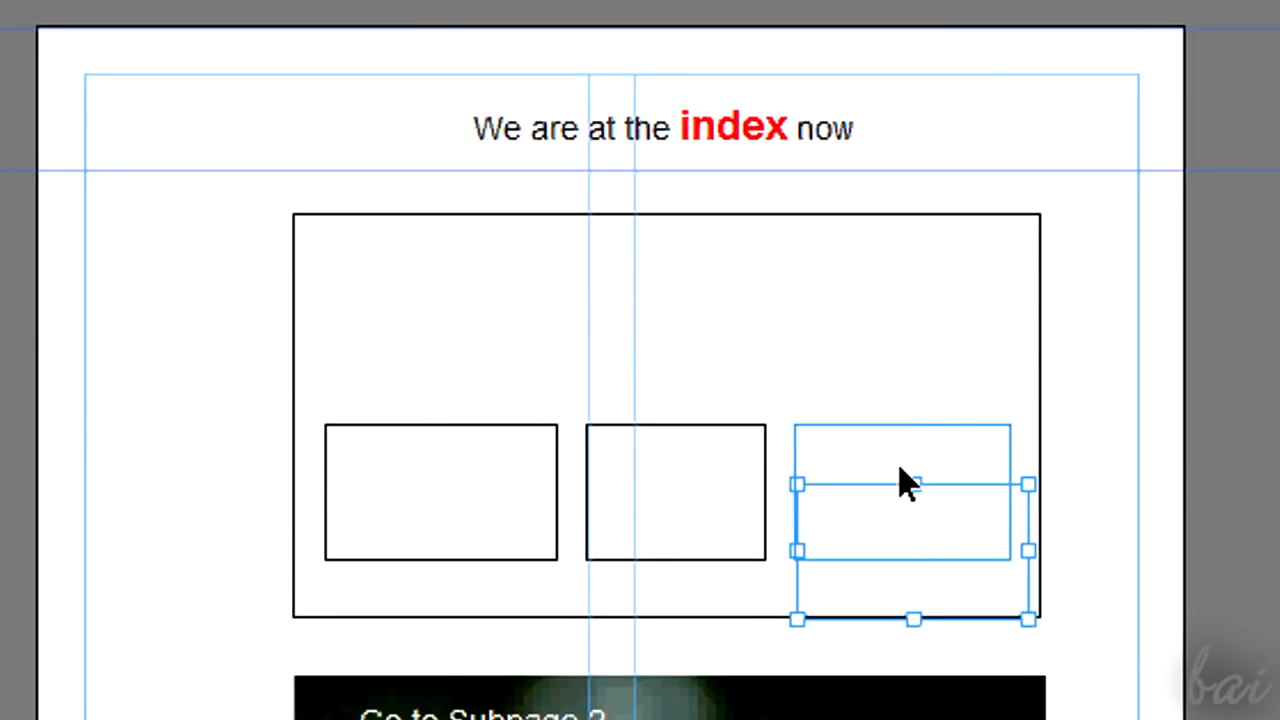
key("ctrl+z")
key("ctrl+y")
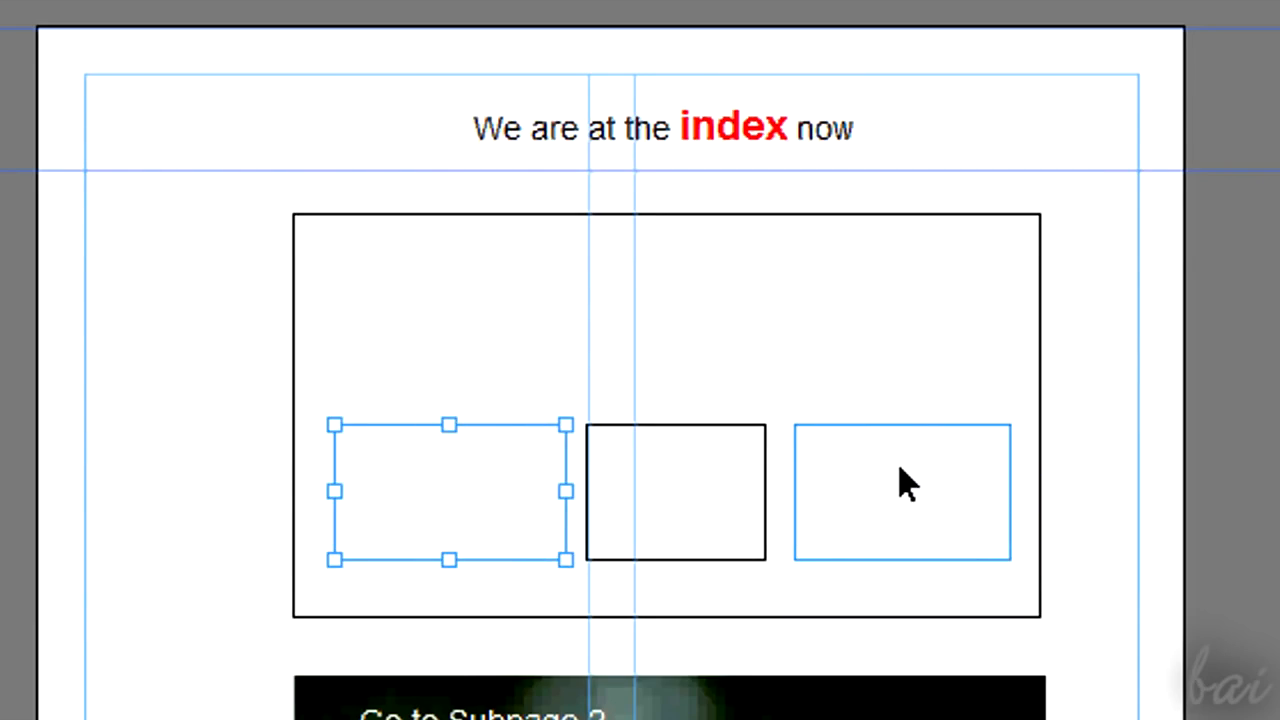
- Select the square in the page's top-left corner and set its Rollover state fill to yellow
left_click(822, 652)
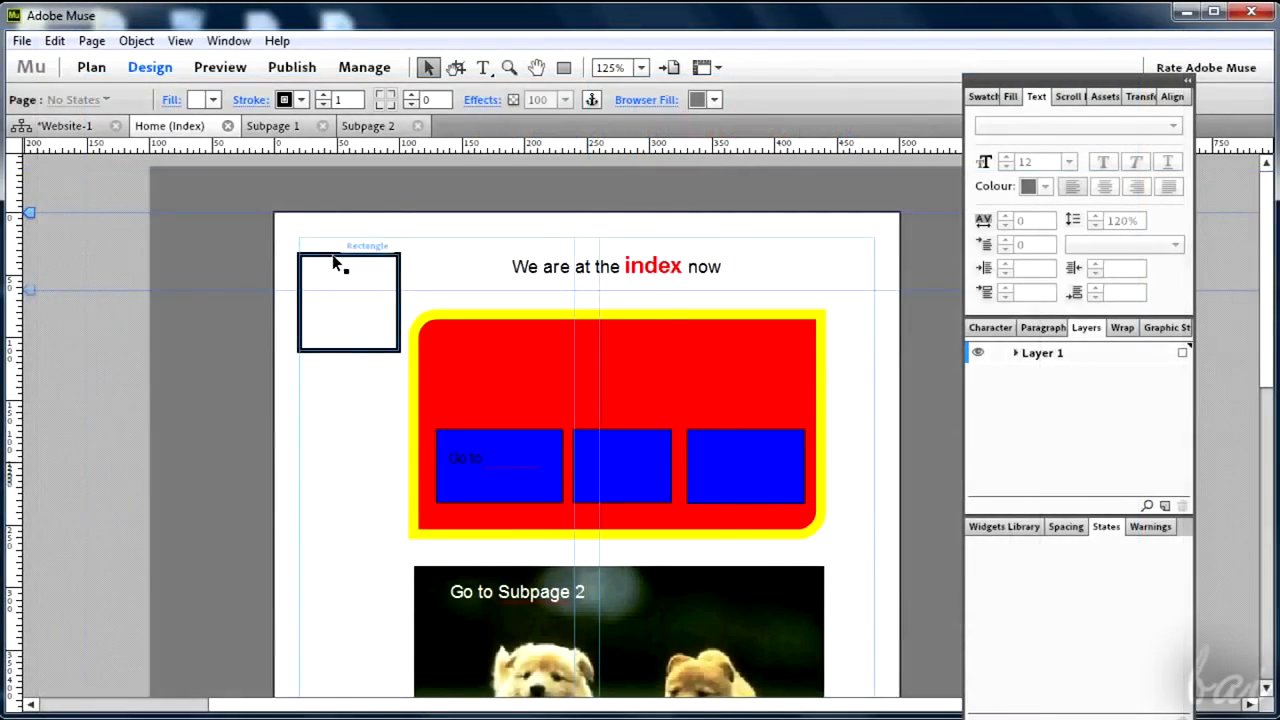
left_click(336, 261)
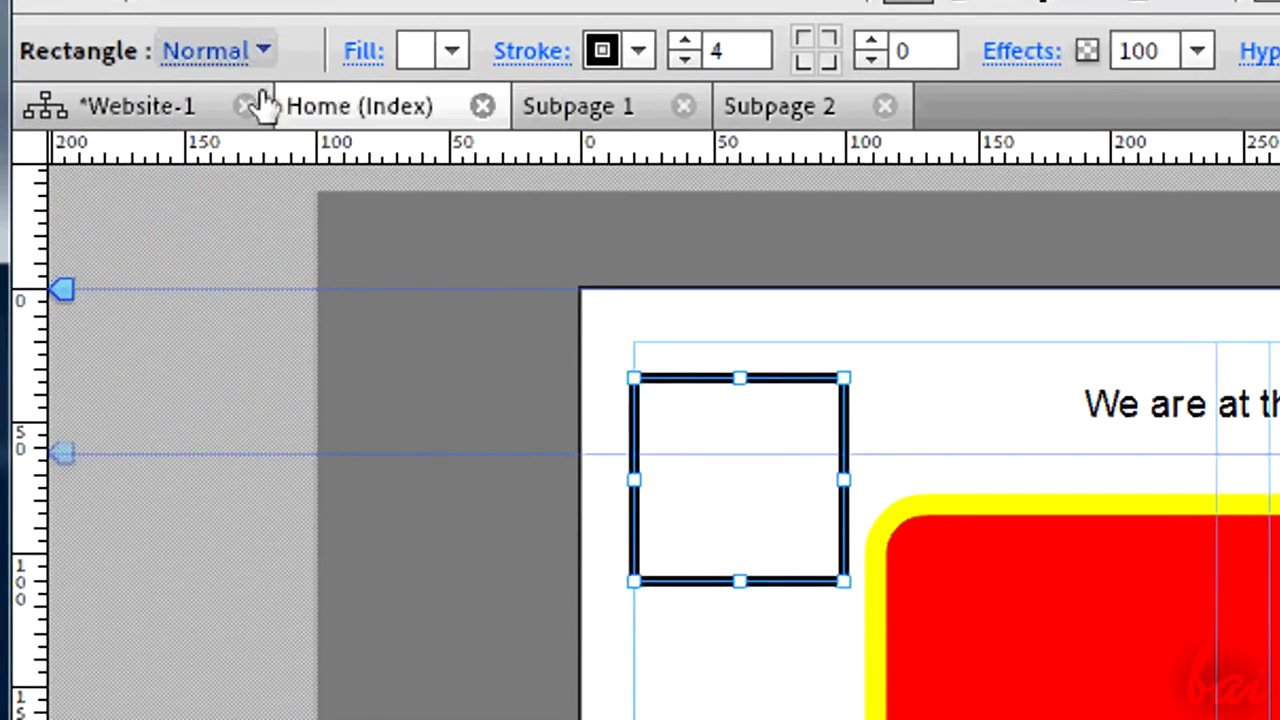
left_click(265, 58)
left_click(346, 232)
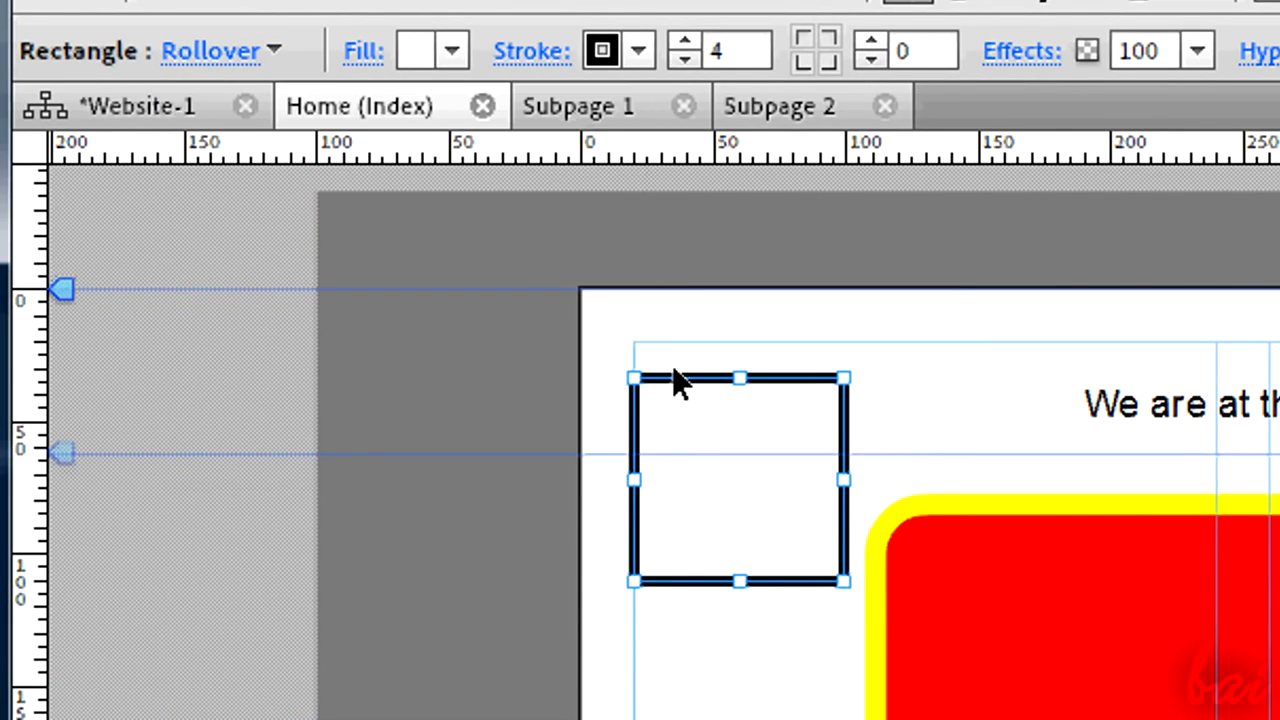
left_click(453, 52)
left_click(614, 179)
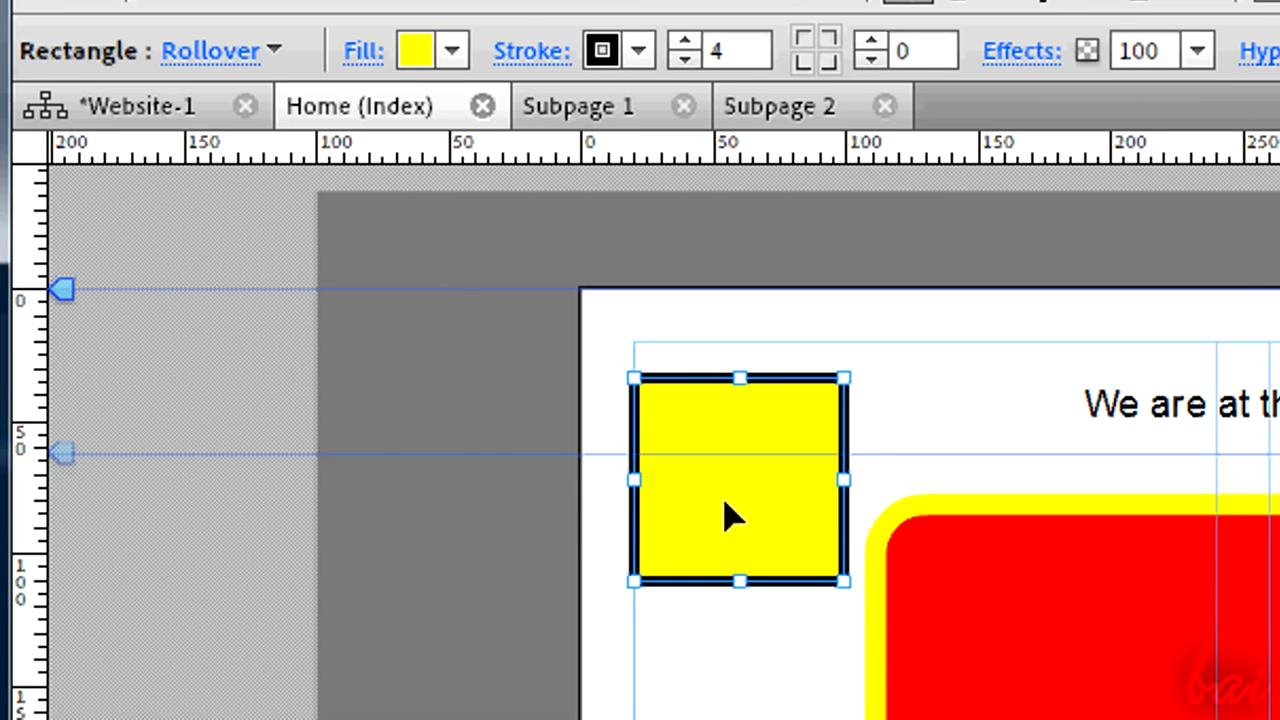
- Set the square's Mouse Down state fill to red
left_click(274, 50)
left_click(387, 300)
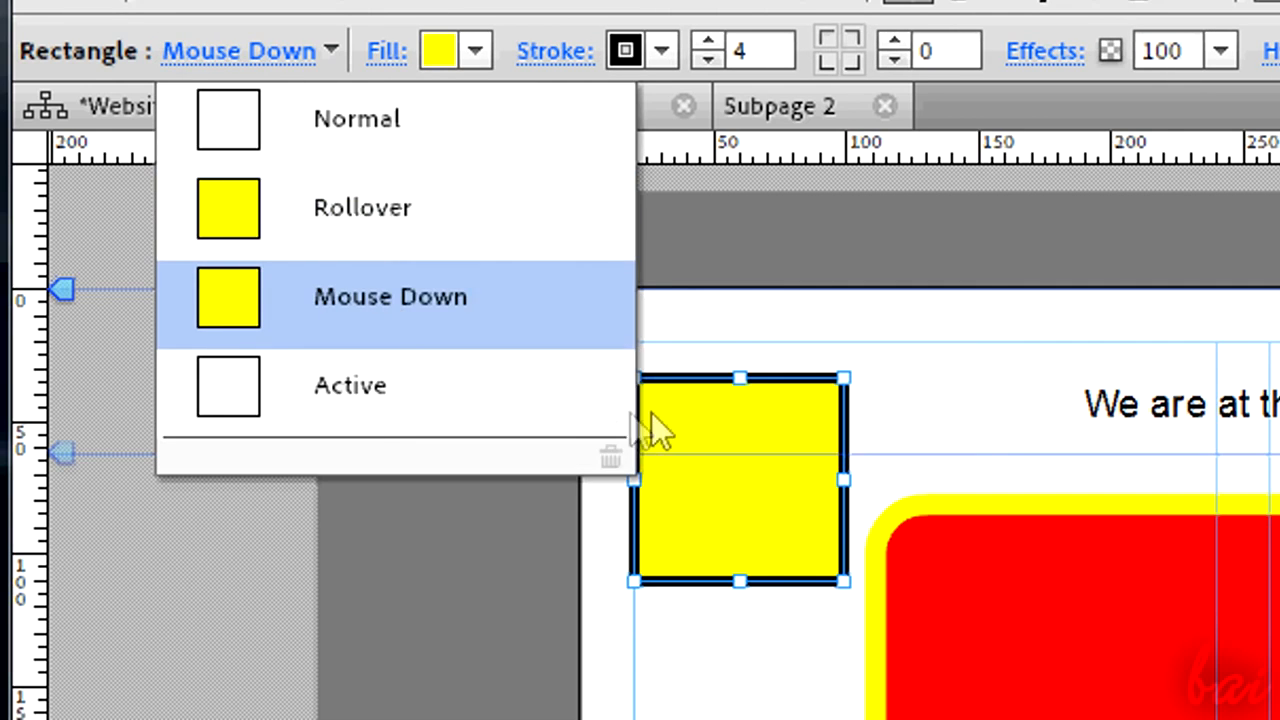
left_click(480, 57)
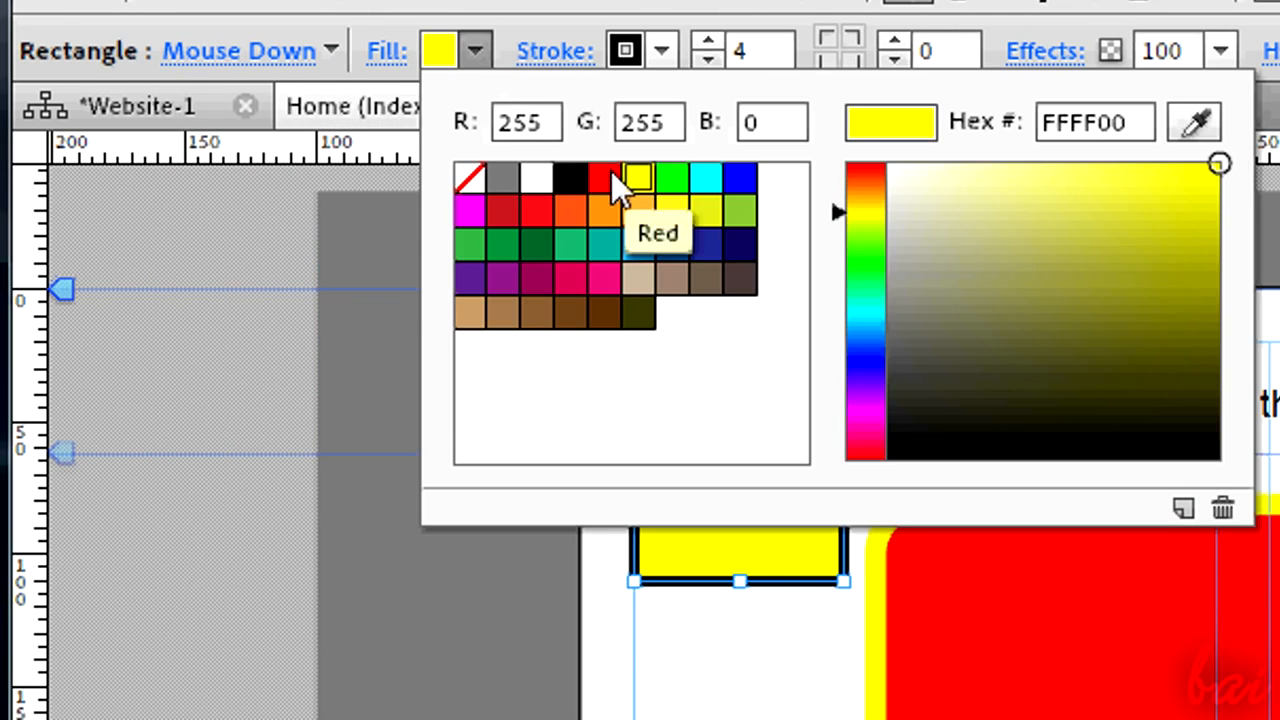
left_click(611, 175)
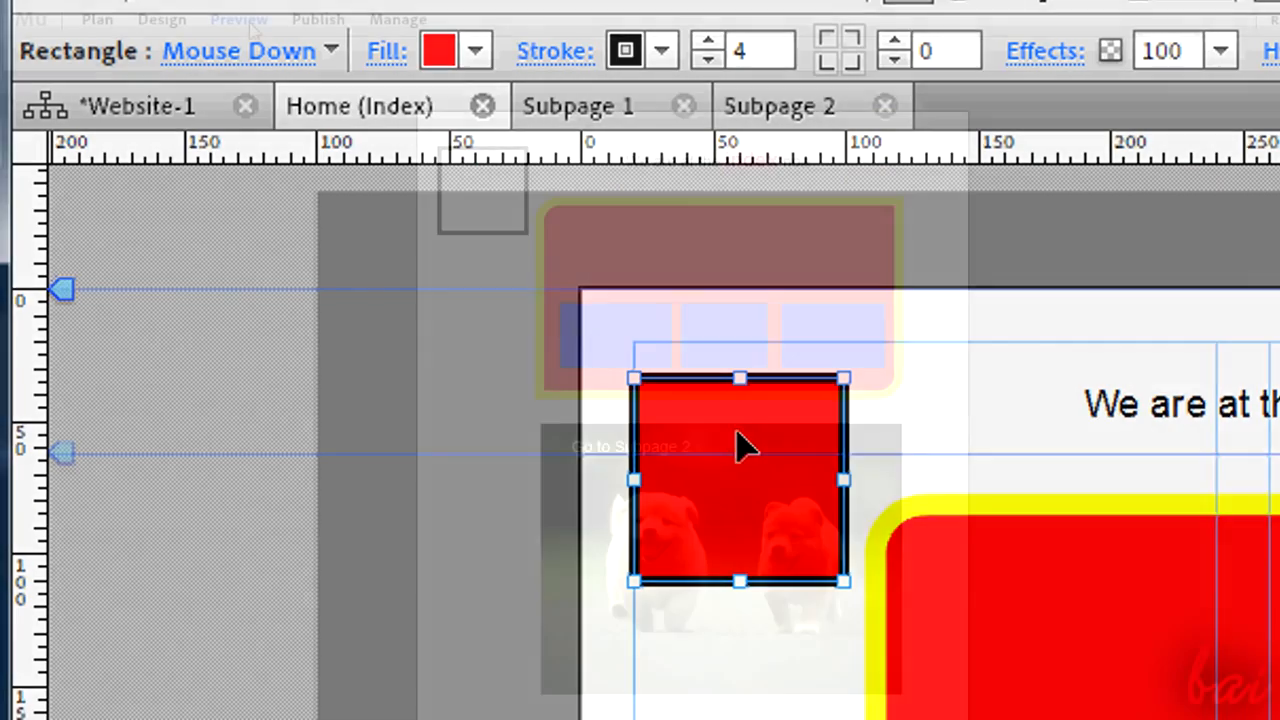
- Preview the Home page and test the square's rollover and mouse-down colours
left_click(245, 22)
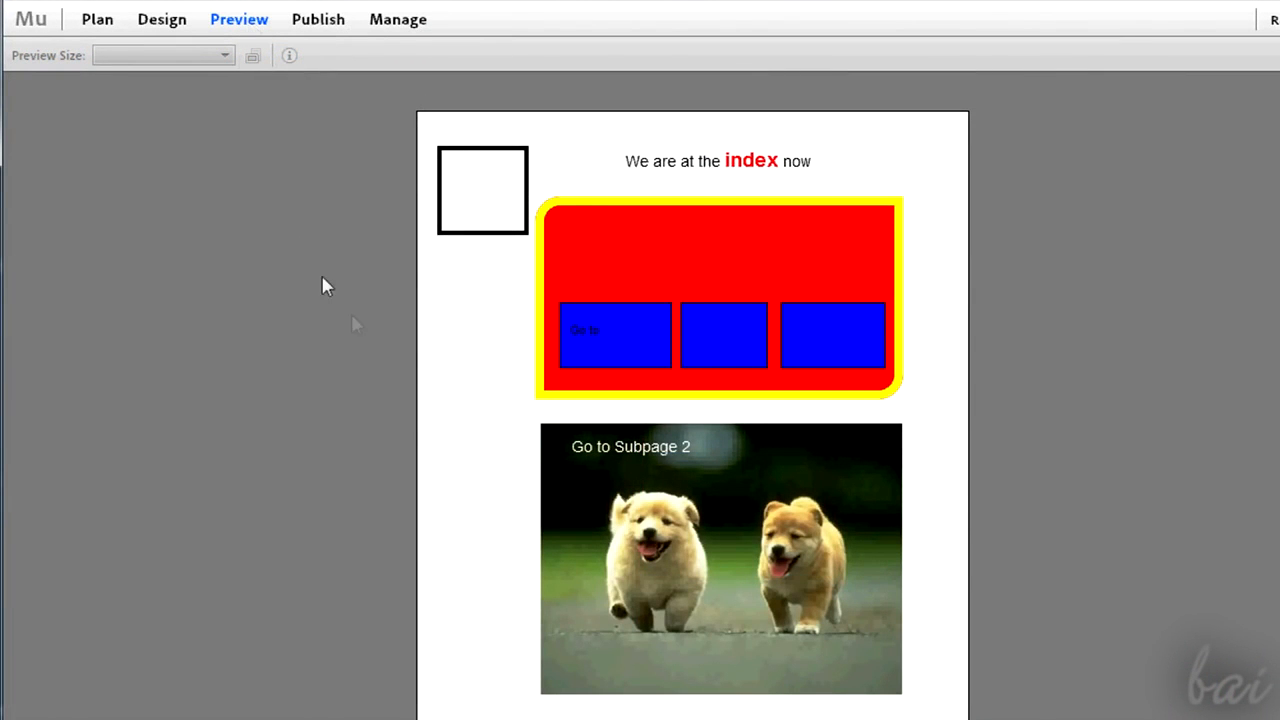
left_click(490, 208)
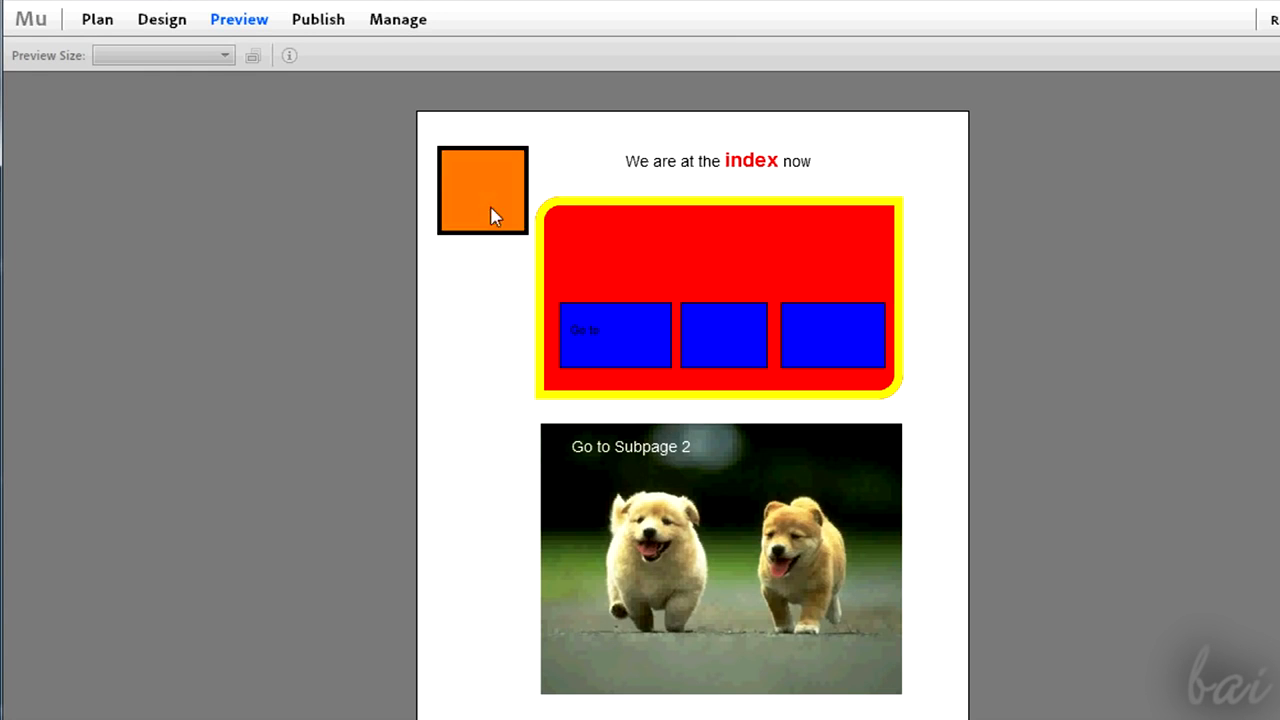
left_click(492, 214)
left_click(492, 214)
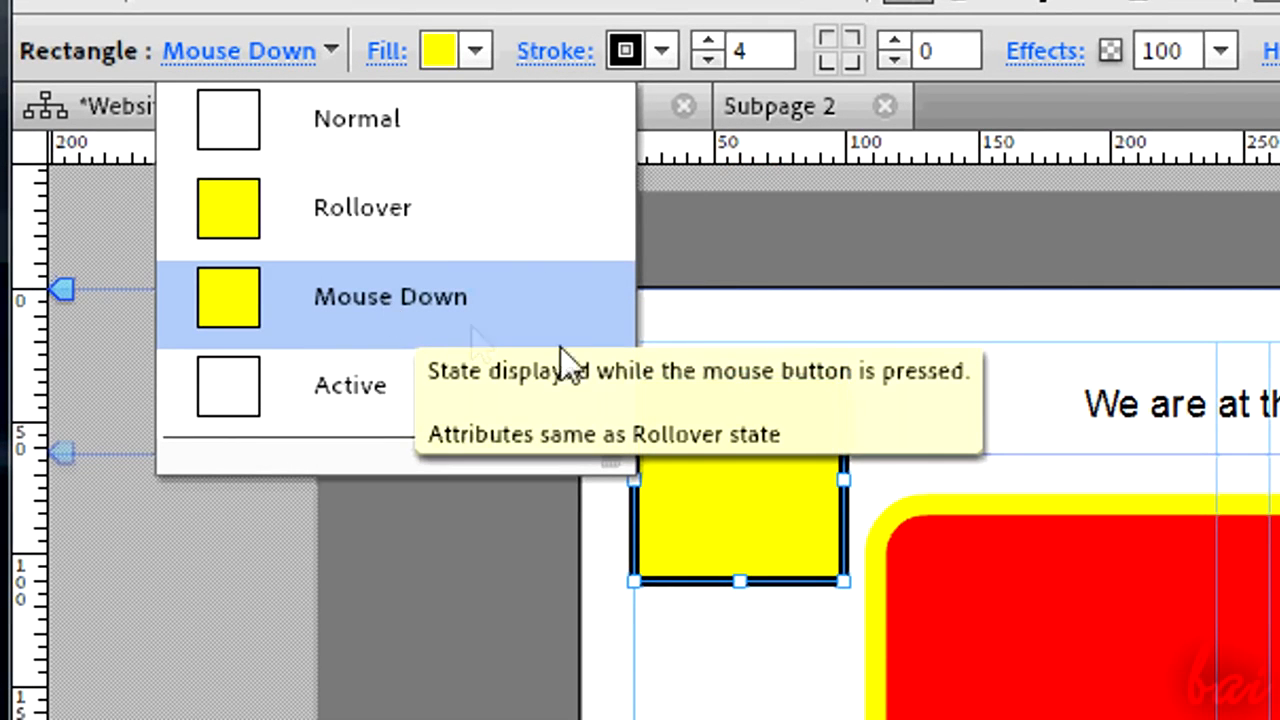
- Reselect the top-left square and switch its state to Rollover
left_click(679, 413)
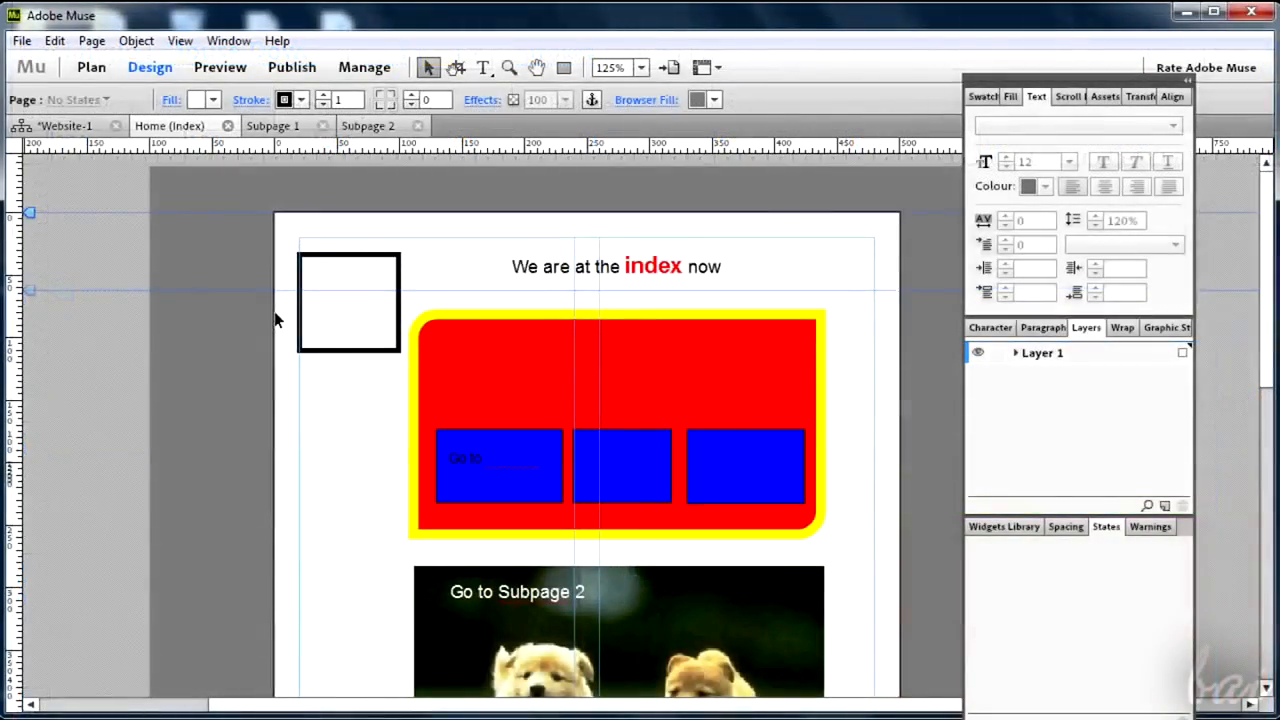
left_click(335, 260)
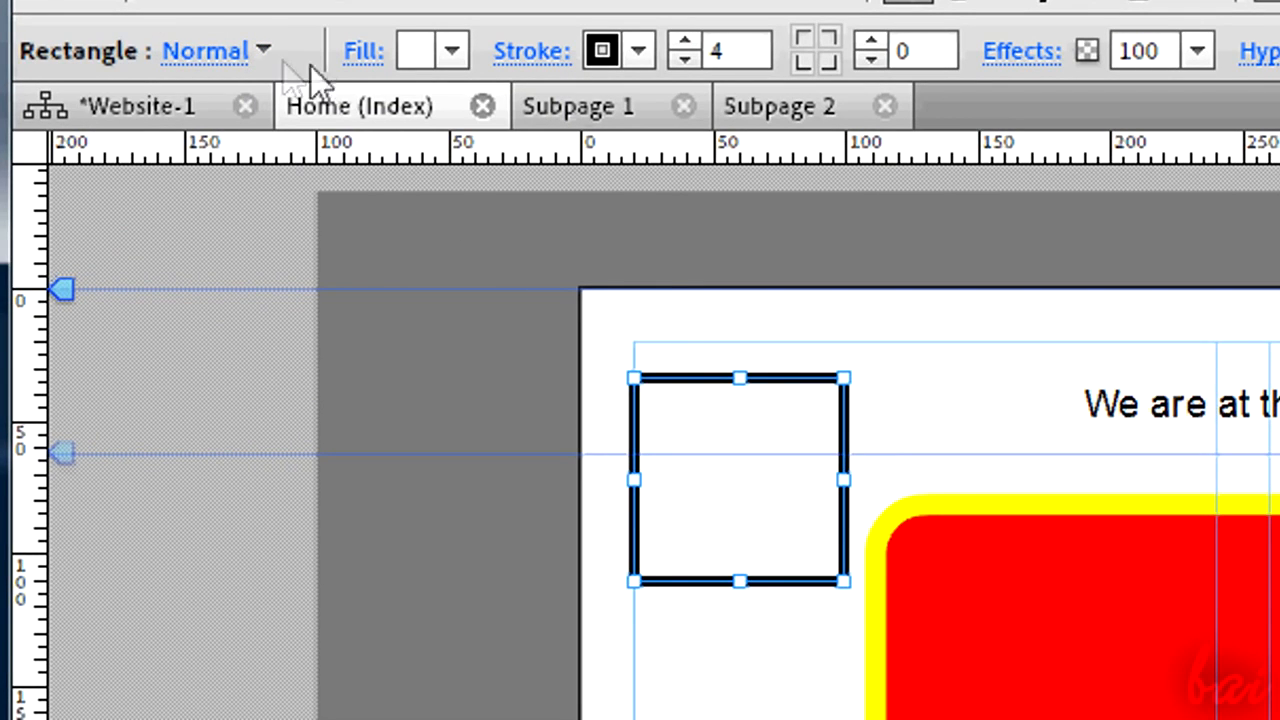
left_click(265, 55)
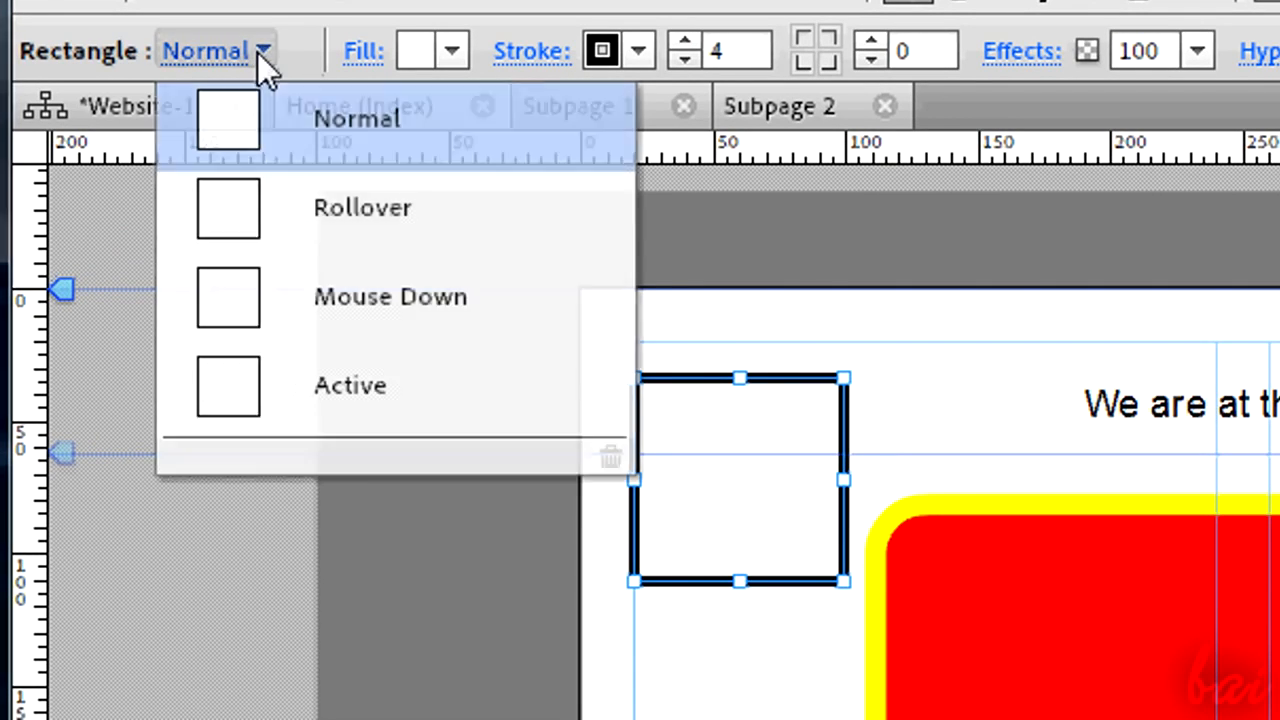
left_click(346, 232)
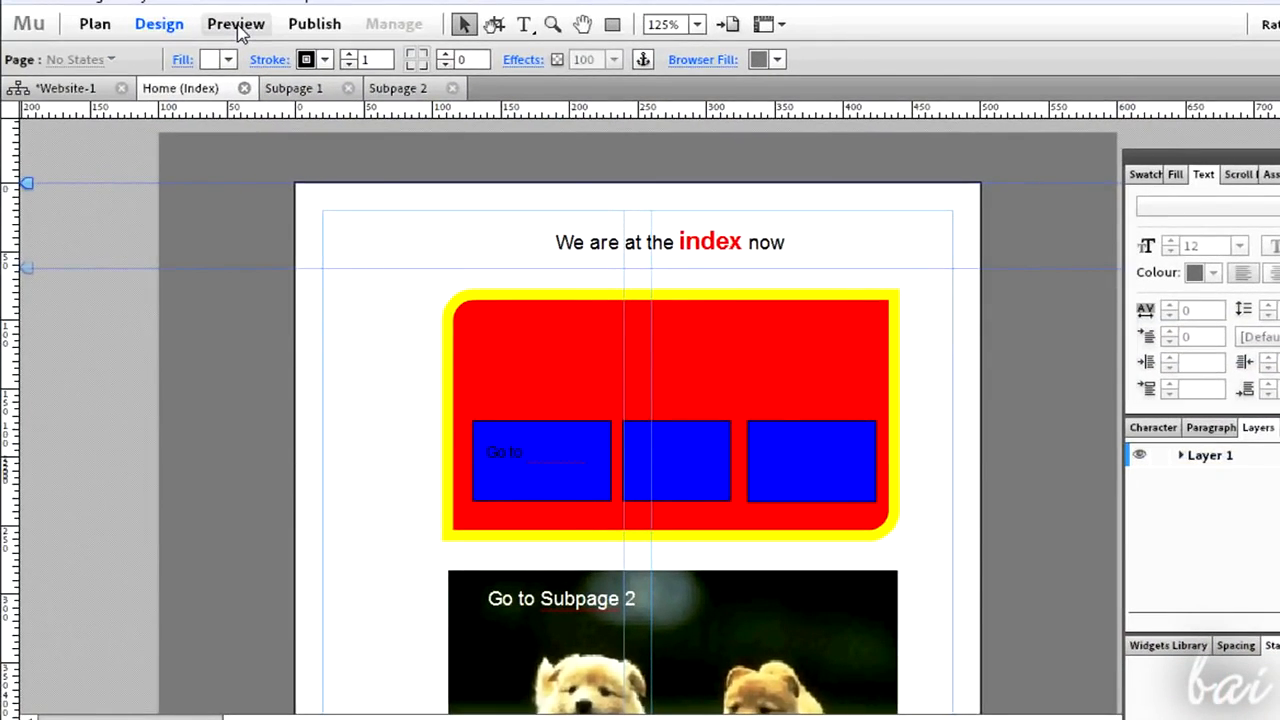
- Preview the Home page and test the 'Subpage 1' text link and its return link to the index
left_click(238, 25)
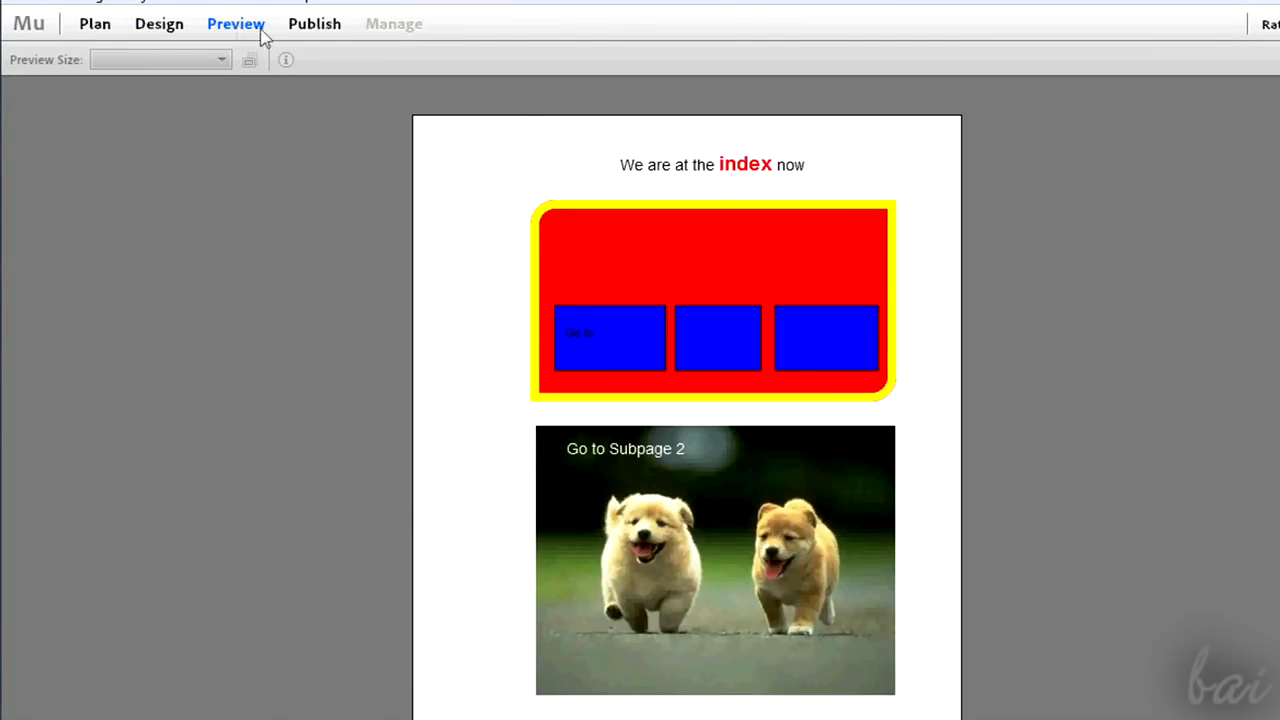
left_click_drag(597, 333, 654, 333)
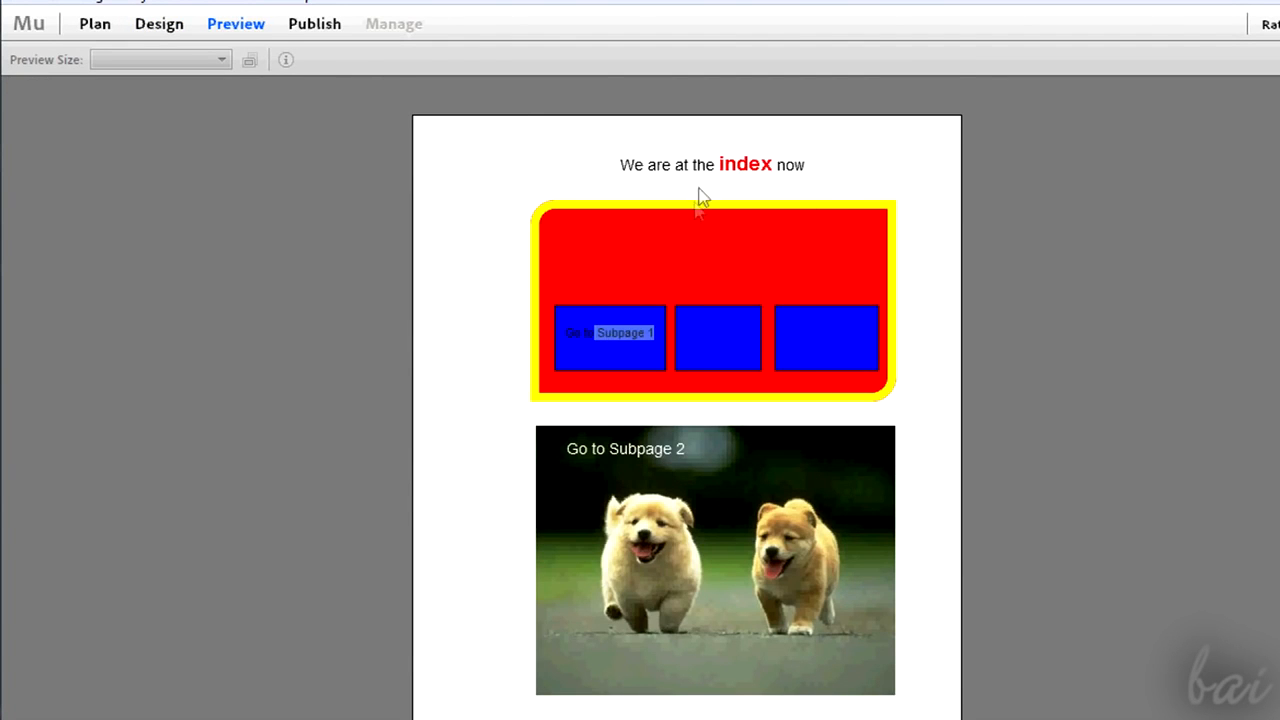
scroll(651, 397, "down", 3)
scroll(658, 420, "up", 3)
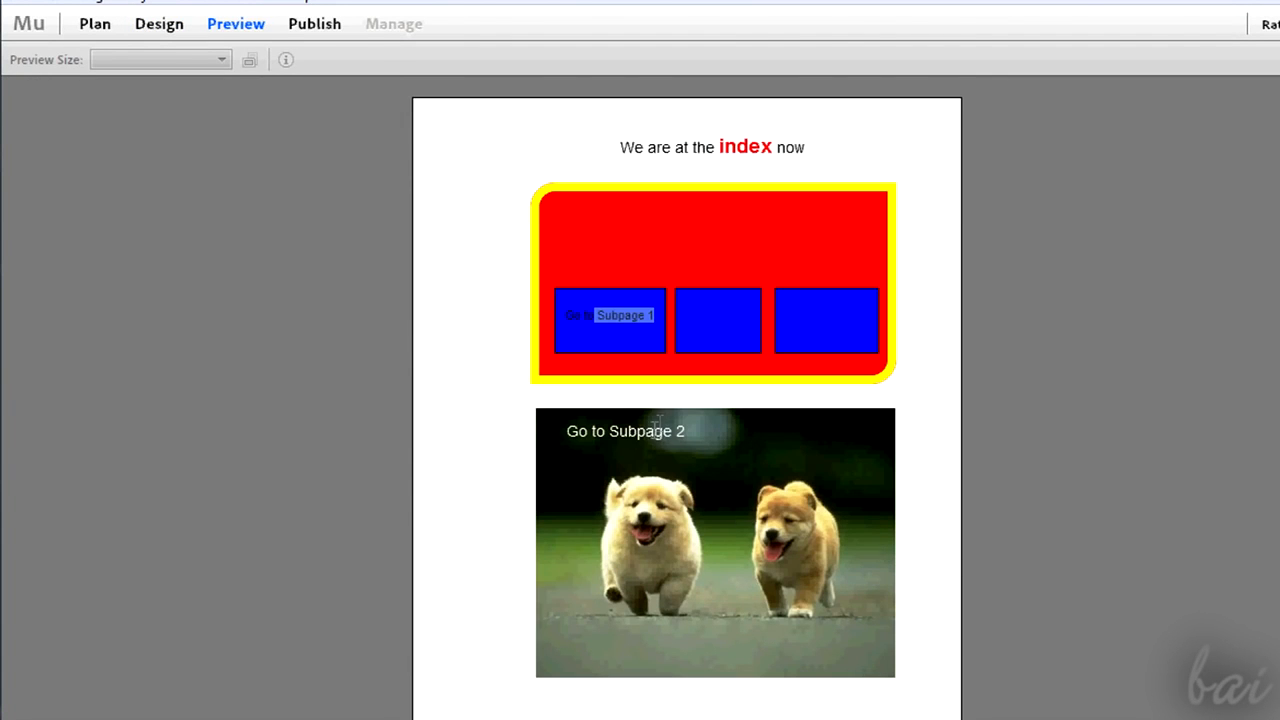
left_click(633, 326)
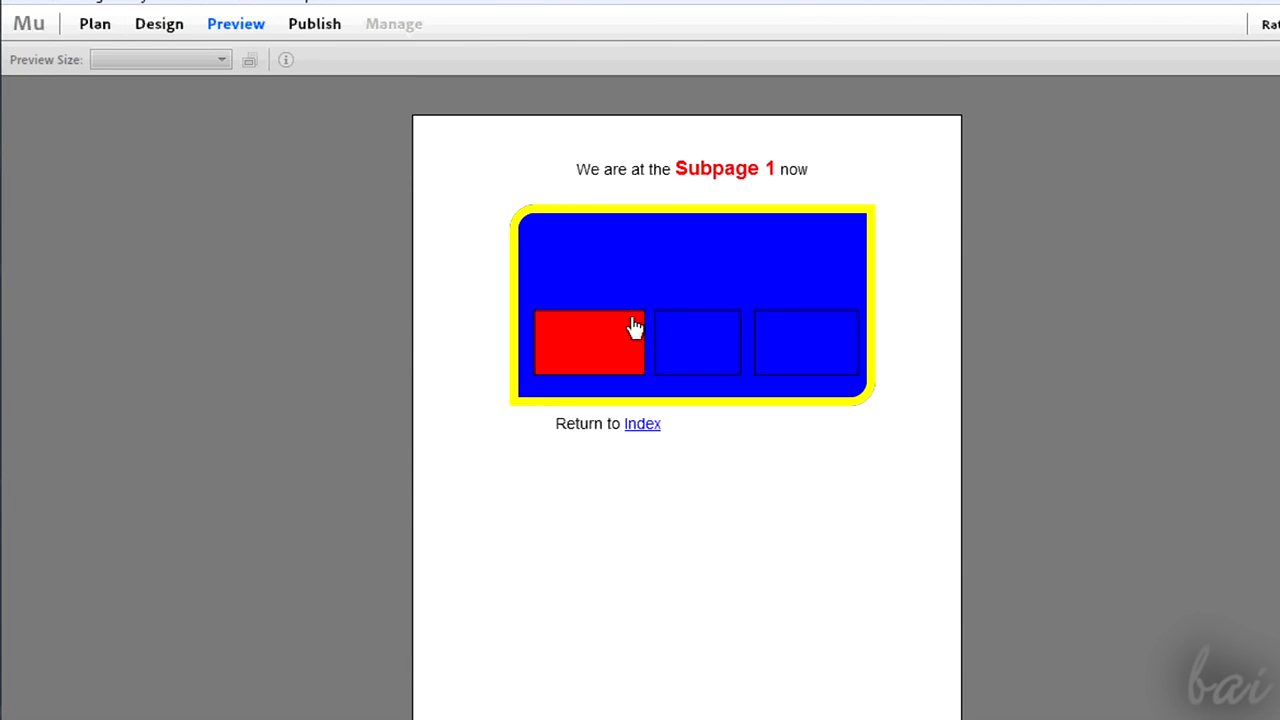
left_click(649, 430)
- Test the puppies image link to Subpage 2 and its return link to the index in preview
scroll(665, 440, "down", 3)
scroll(710, 480, "up", 3)
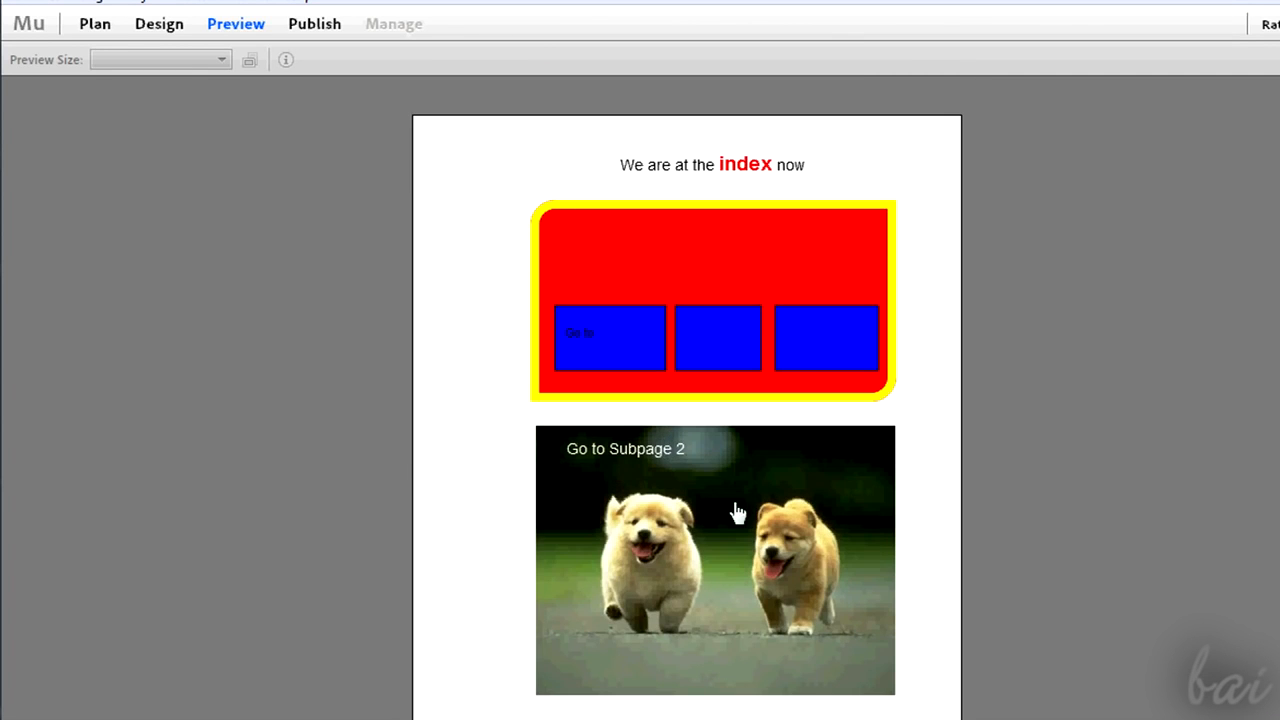
left_click(748, 556)
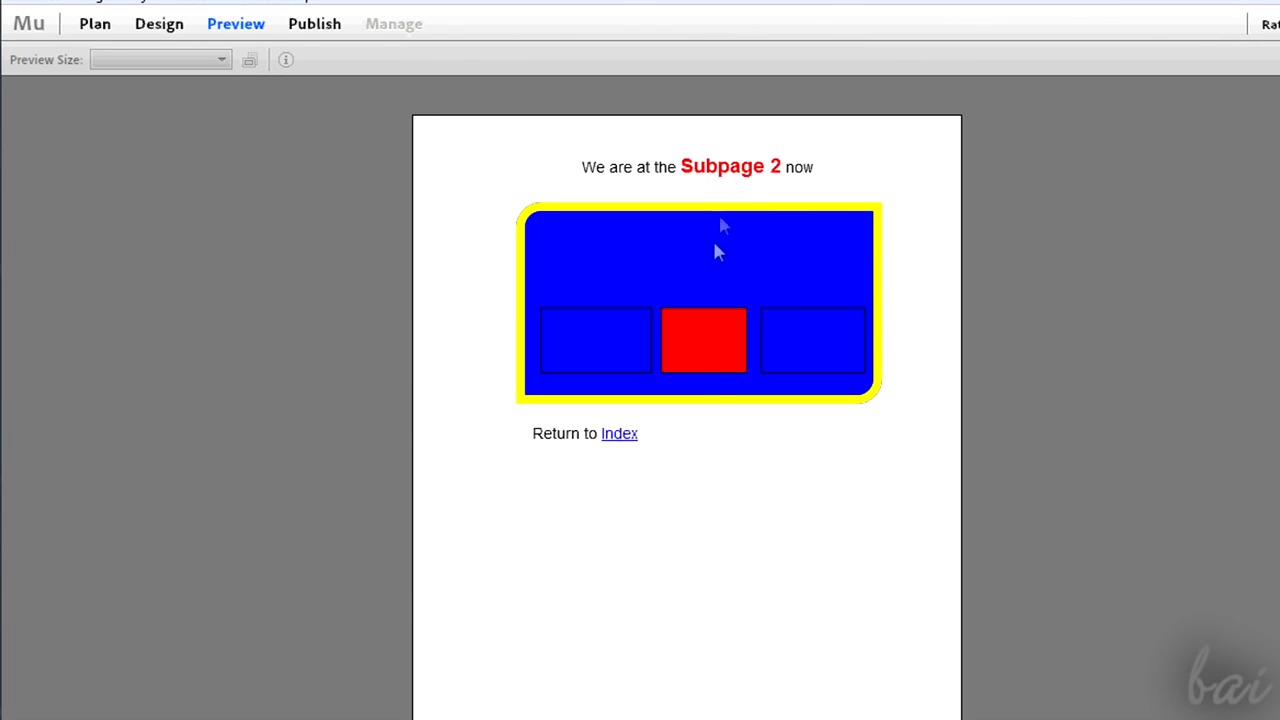
left_click(619, 433)
scroll(640, 440, "down", 4)
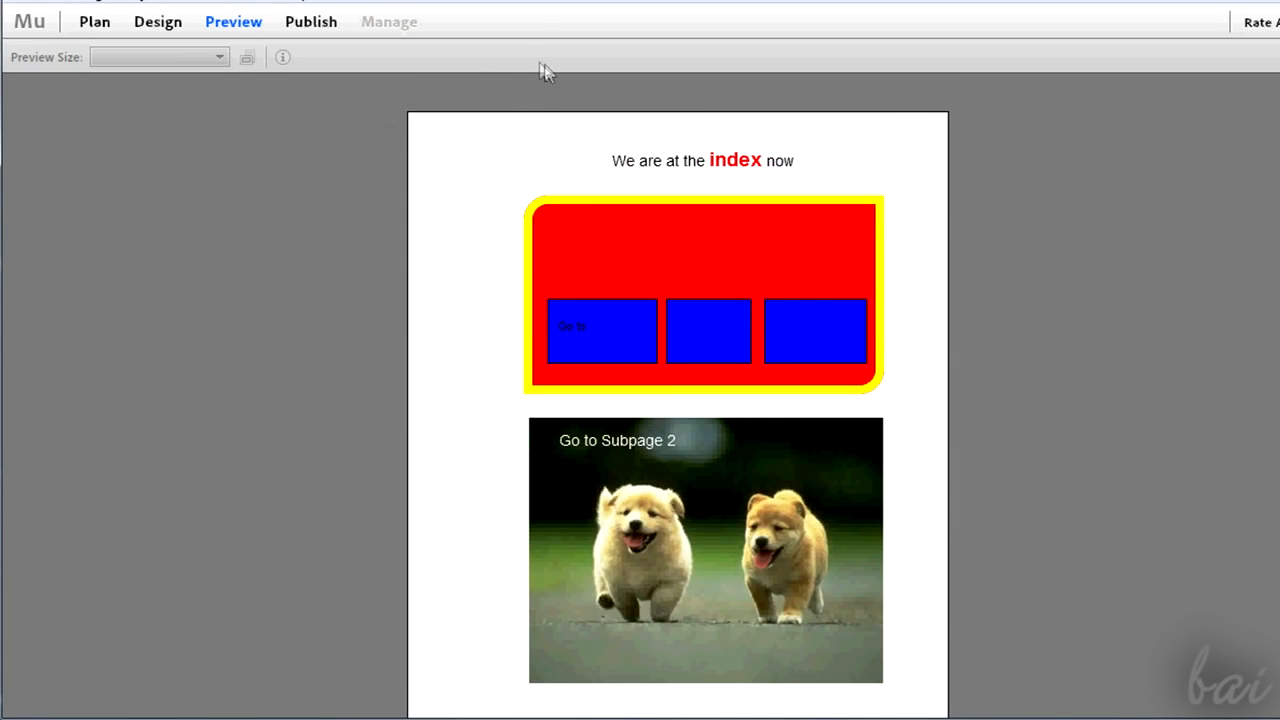
- Start publishing the site, name it Sample2013 and expand the publish options
left_click(310, 22)
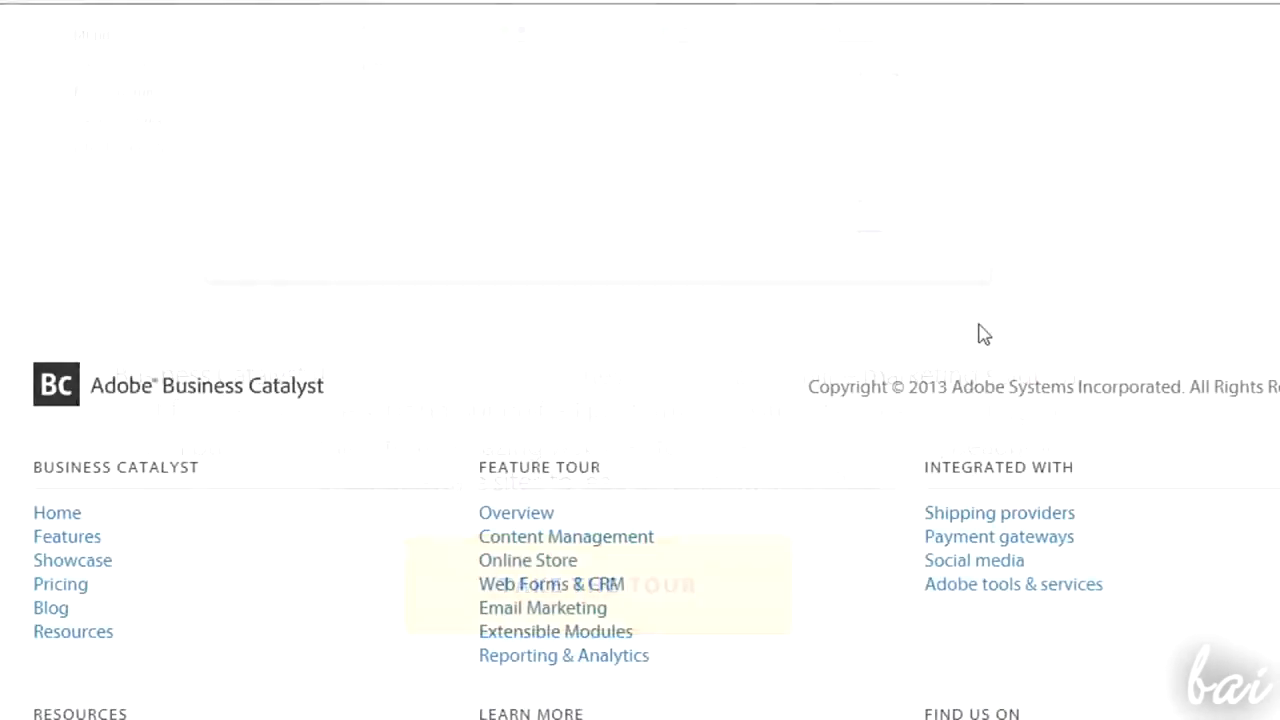
scroll(980, 334, "down", 3)
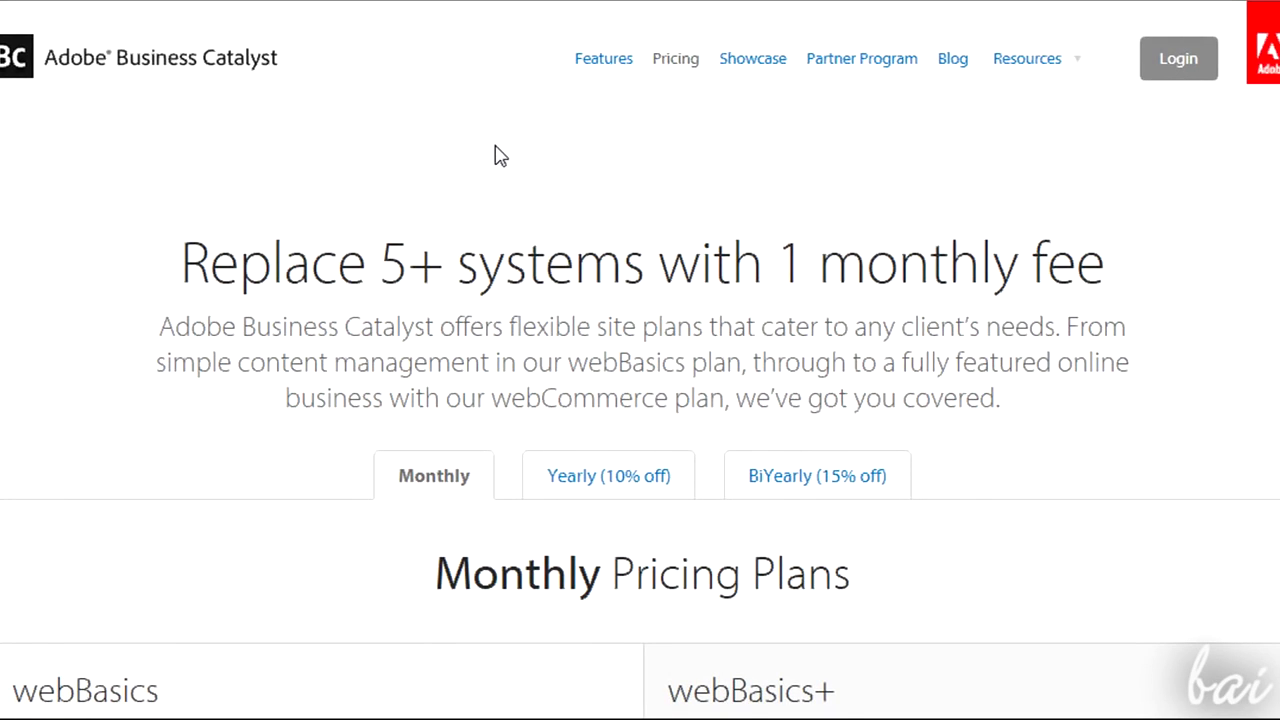
scroll(500, 156, "down", 4)
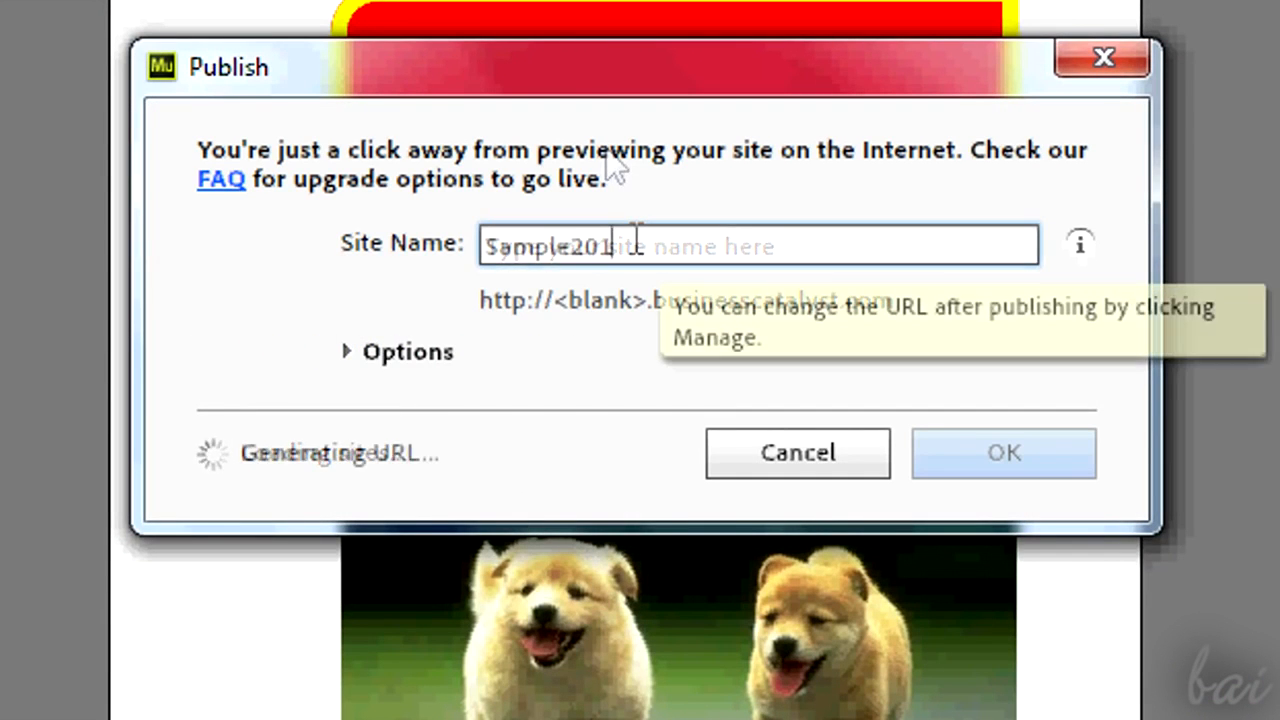
type("3")
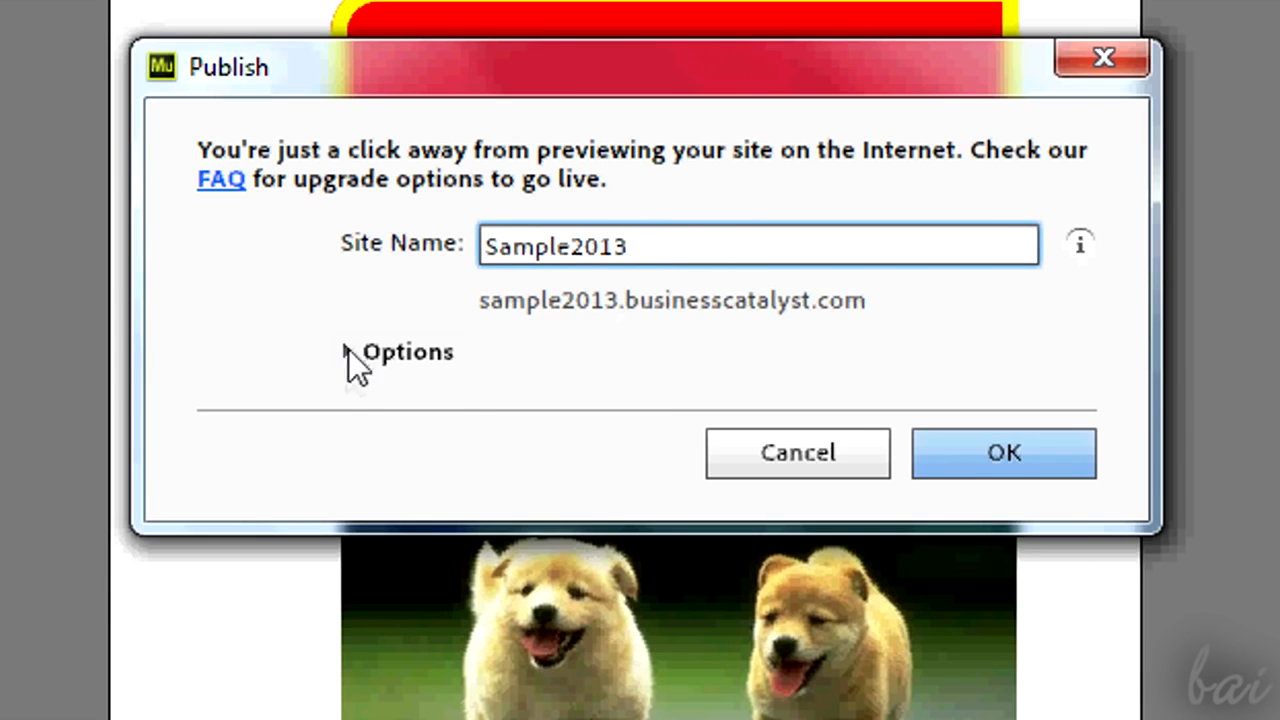
left_click(347, 352)
- Publish to a new site with the URL sample2013 and confirm
left_click(570, 422)
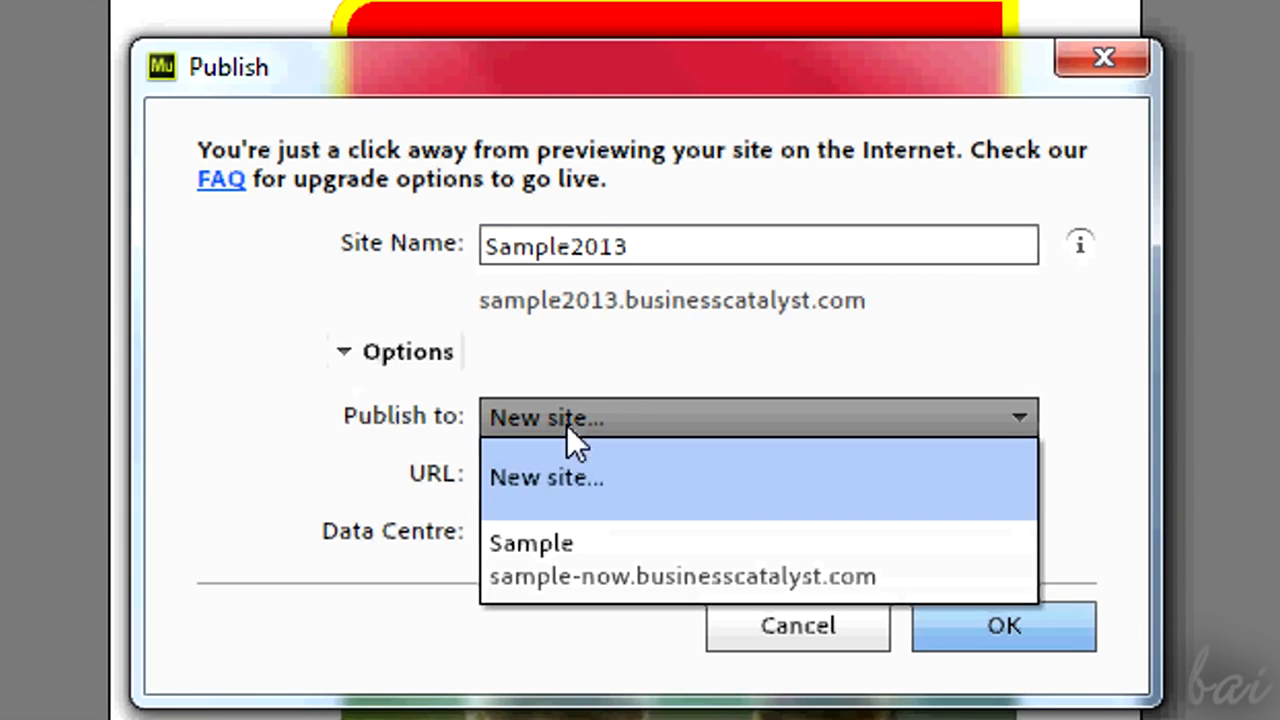
left_click(612, 476)
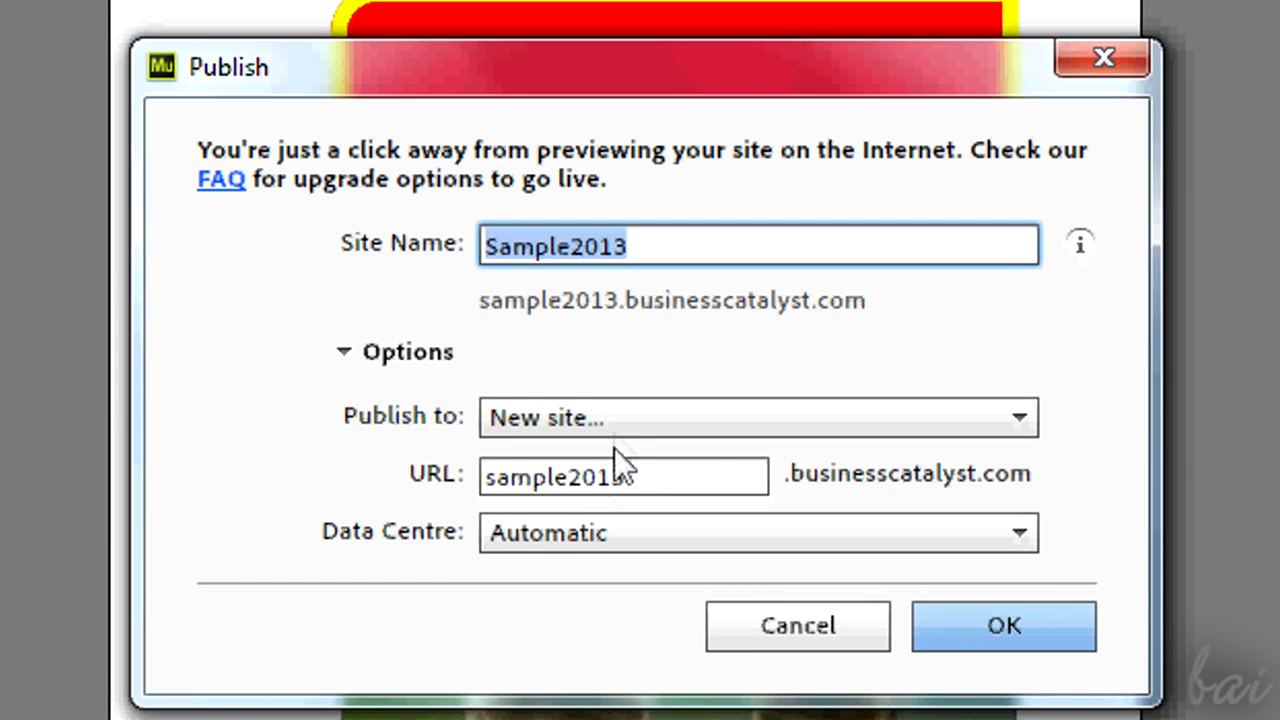
left_click(661, 481)
left_click(998, 630)
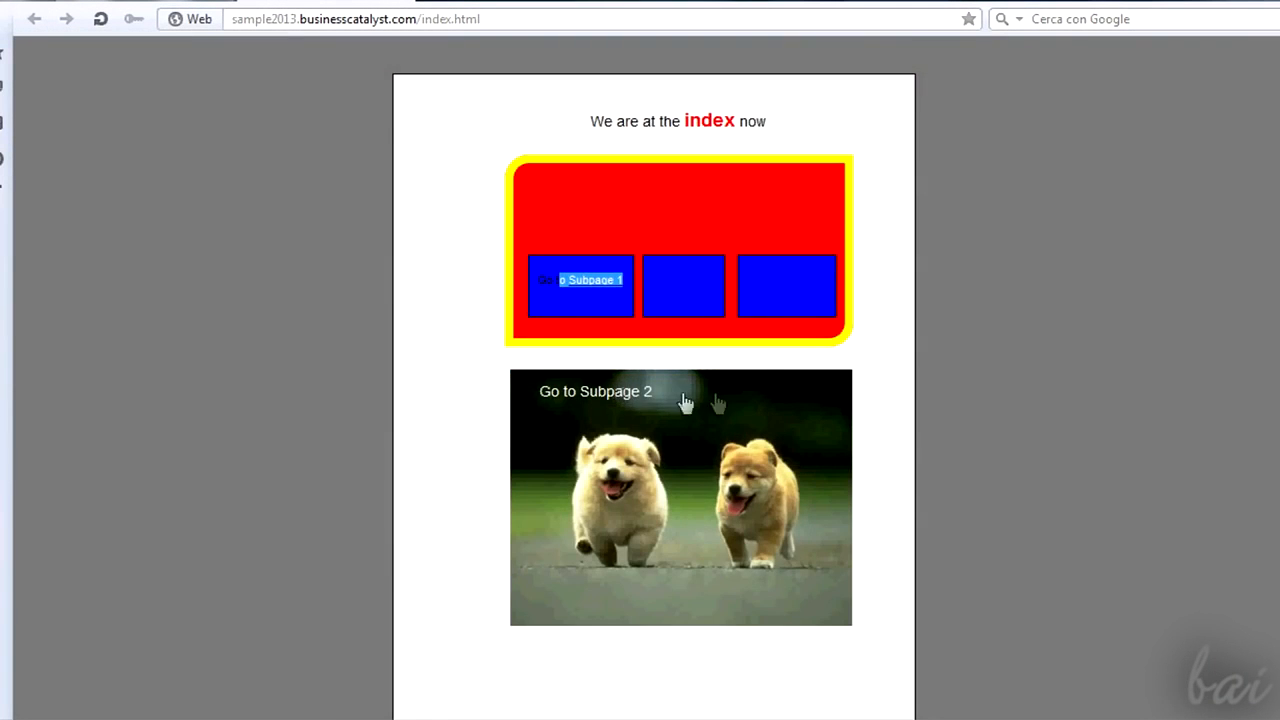
- Browse the published Home page and test its Subpage 1 link in the web browser
scroll(714, 425, "down", 3)
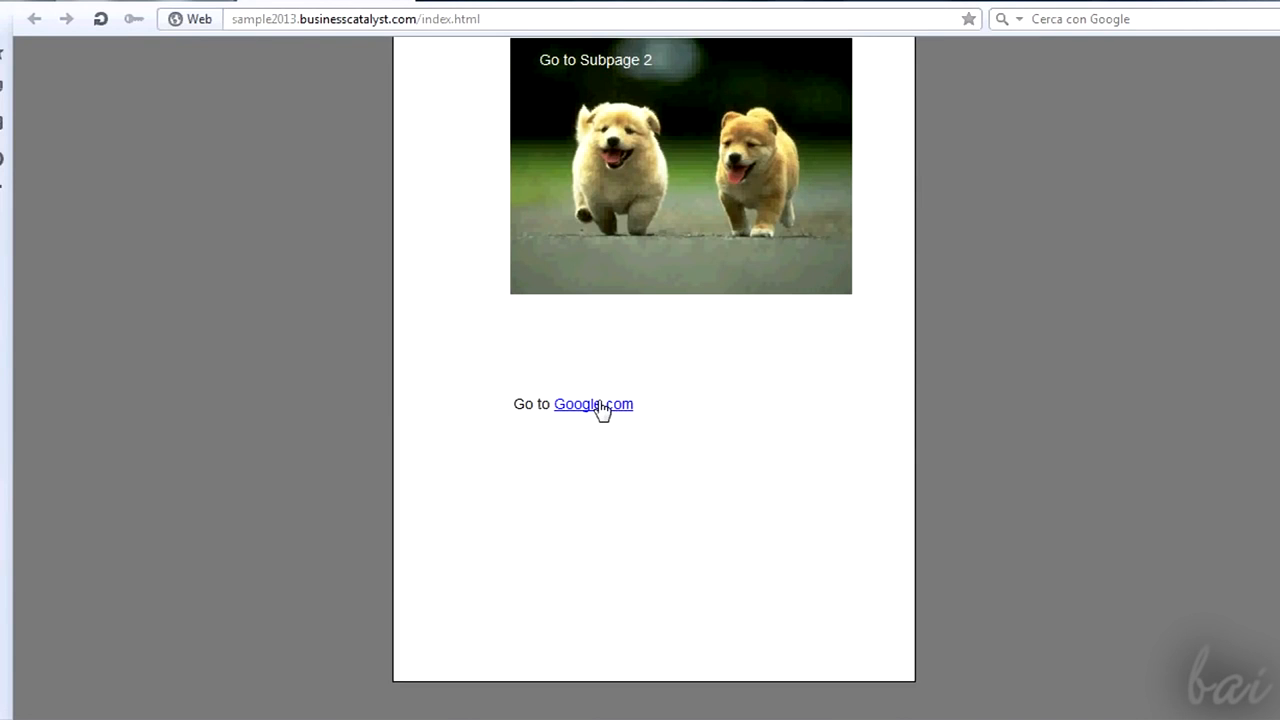
scroll(605, 410, "up", 3)
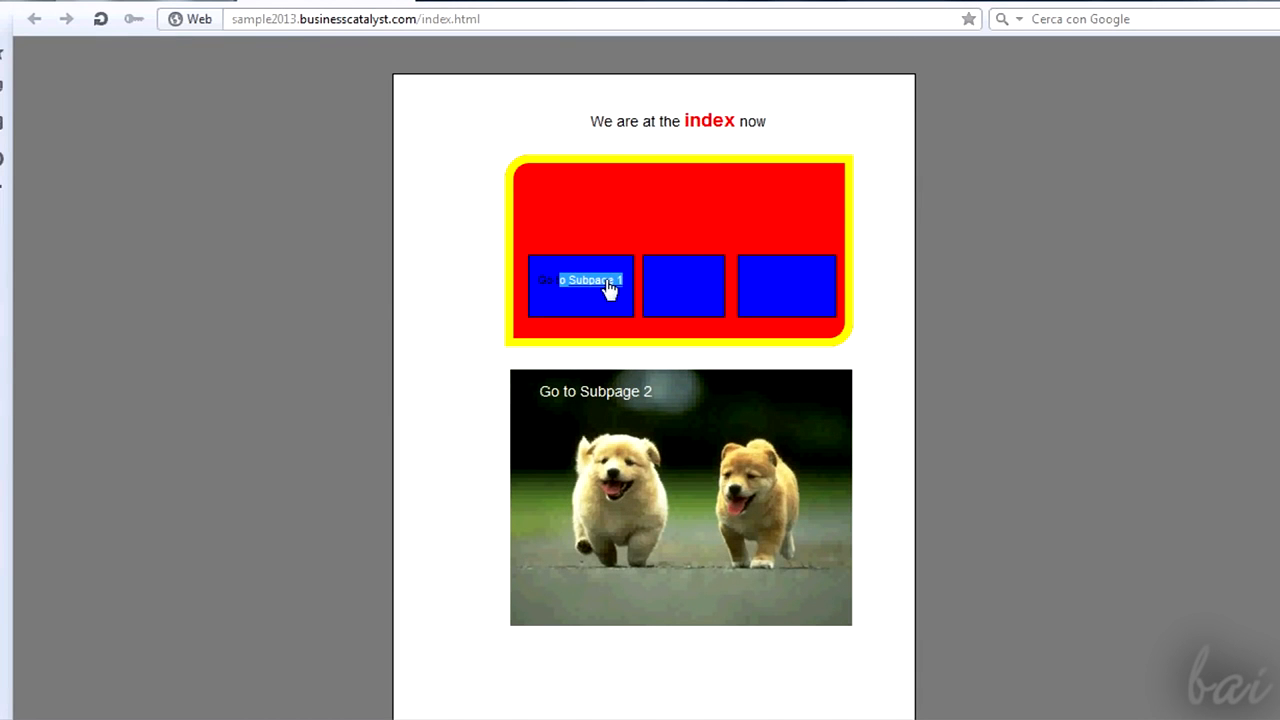
left_click(608, 287)
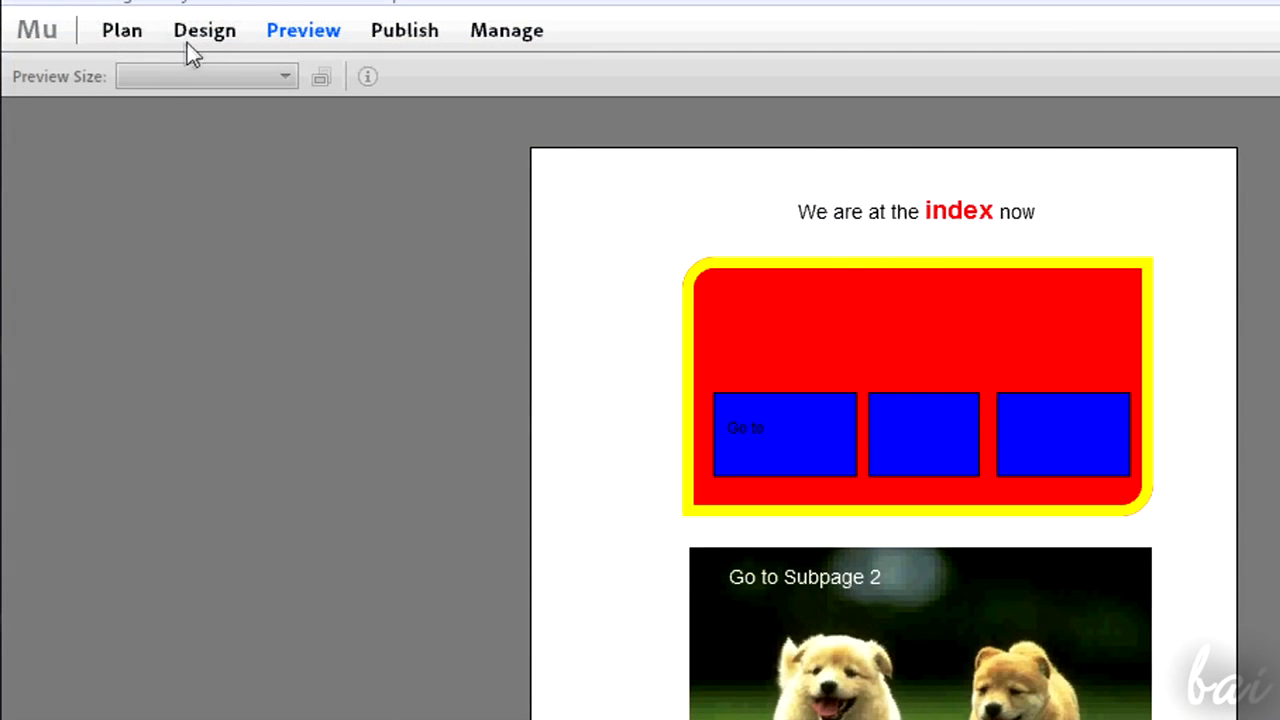
- Return to the site plan and open the Home 2 page for design
left_click(124, 33)
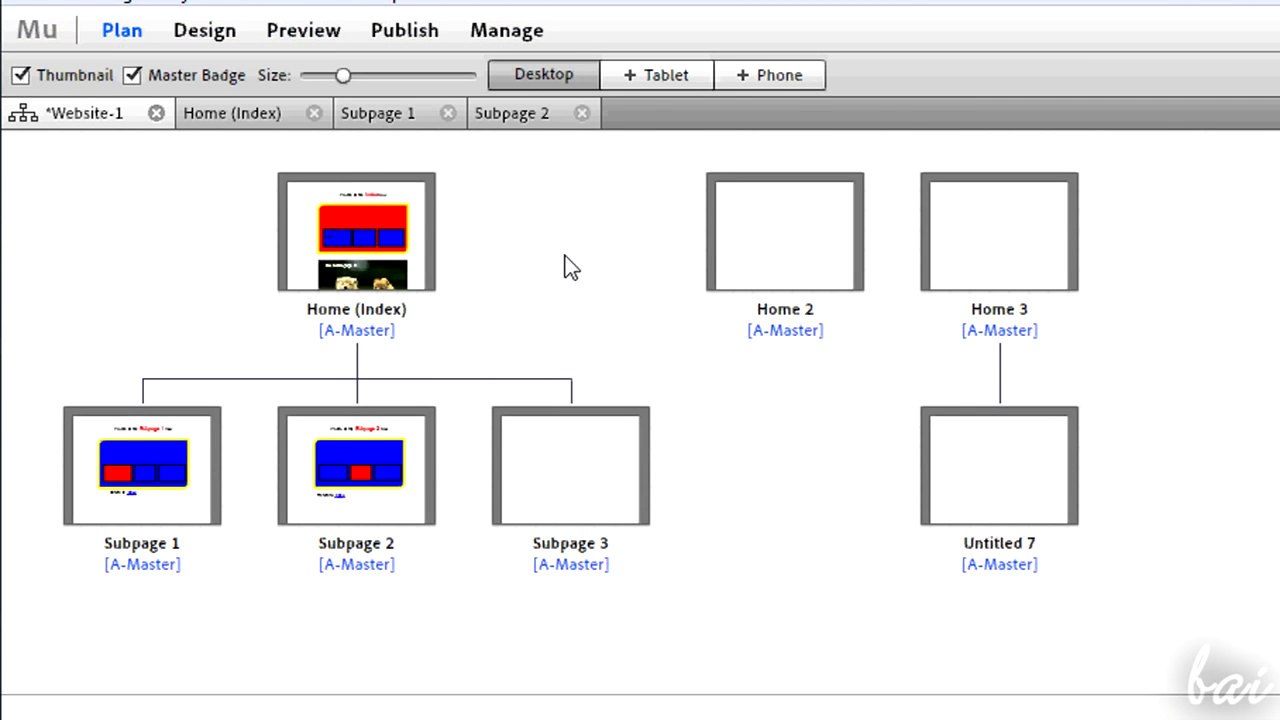
mouse_move(762, 254)
double_click(770, 245)
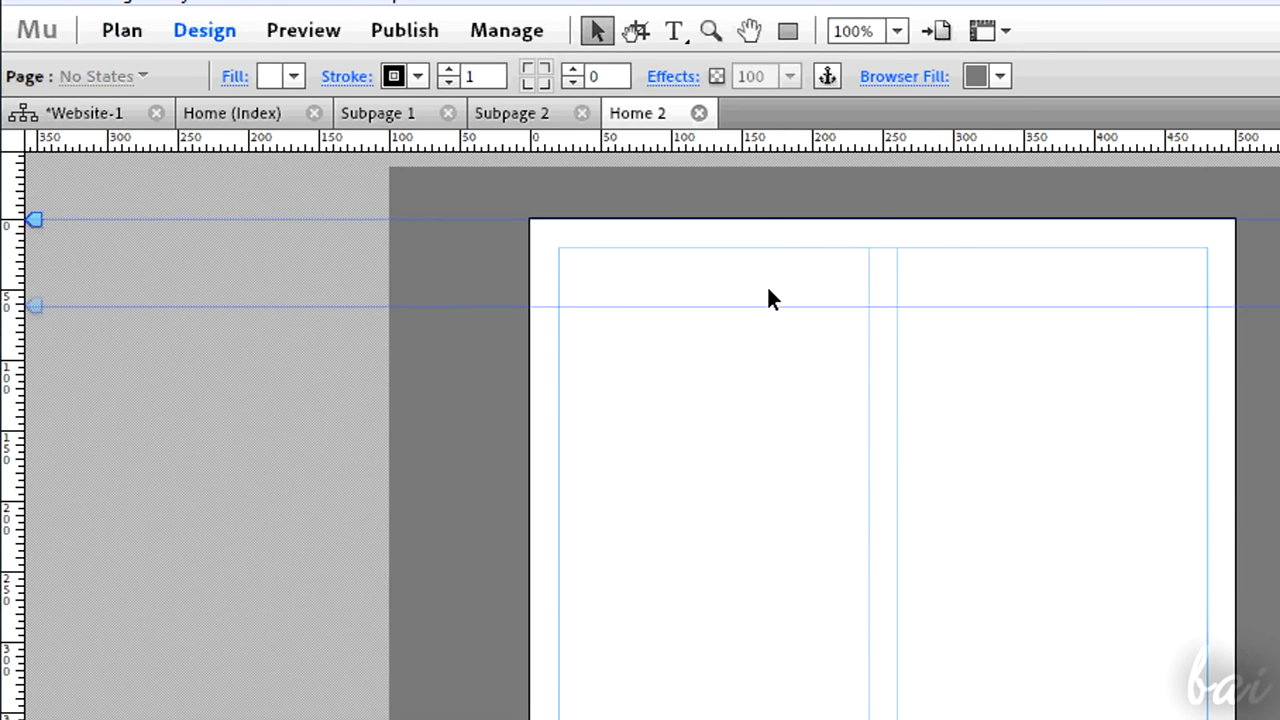
left_click(401, 32)
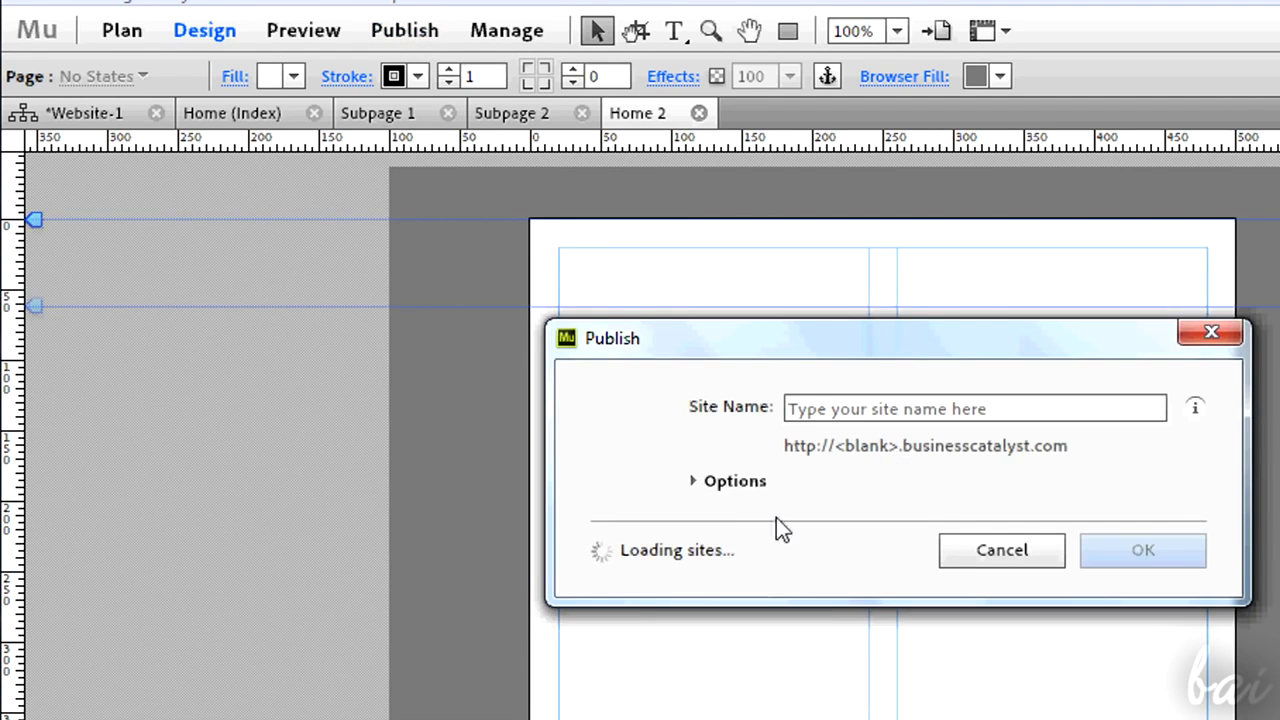
left_click(728, 483)
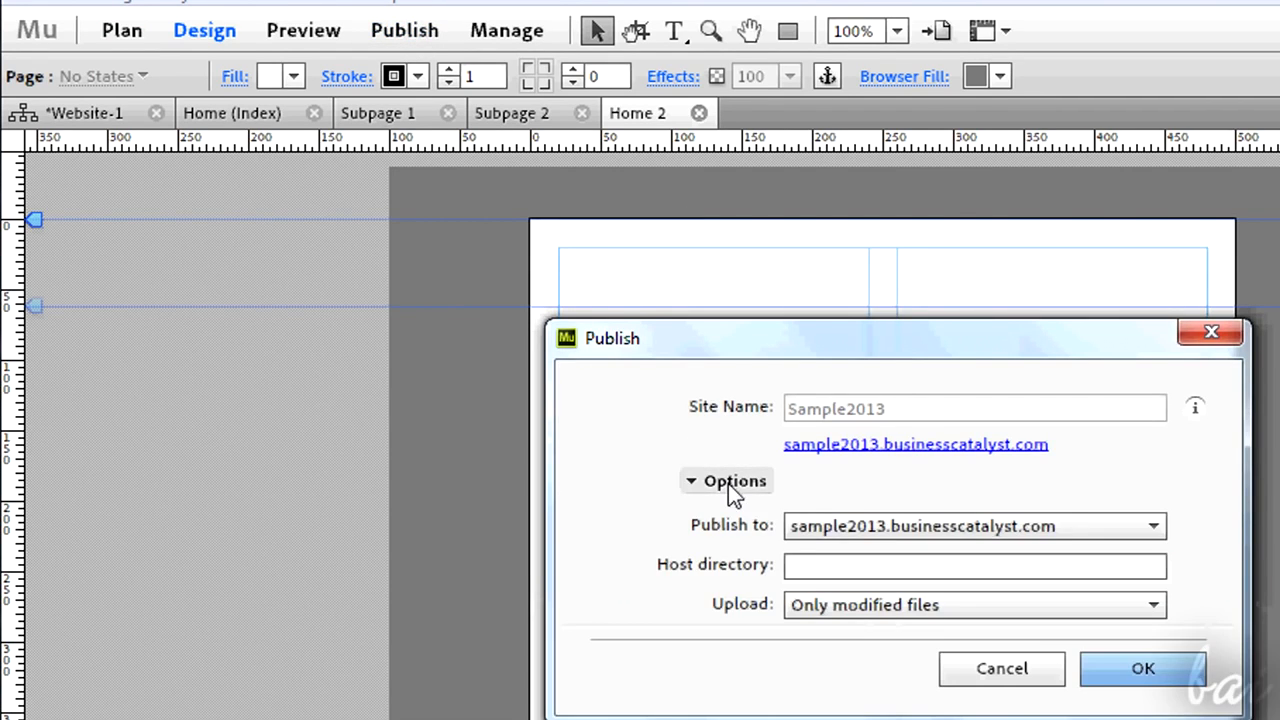
left_click(818, 528)
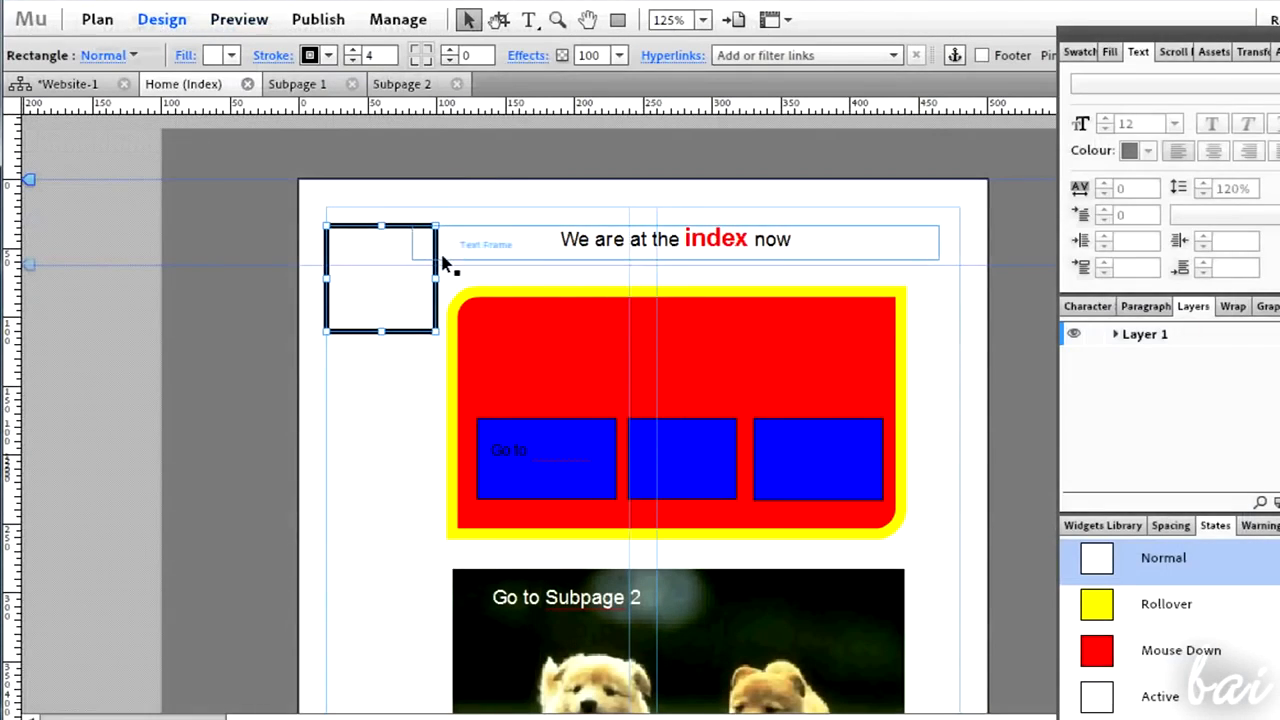
- Position a white rectangle inside the red panel above the three blue buttons on the Home page
scroll(464, 300, "down", 1)
left_click_drag(380, 214, 676, 275)
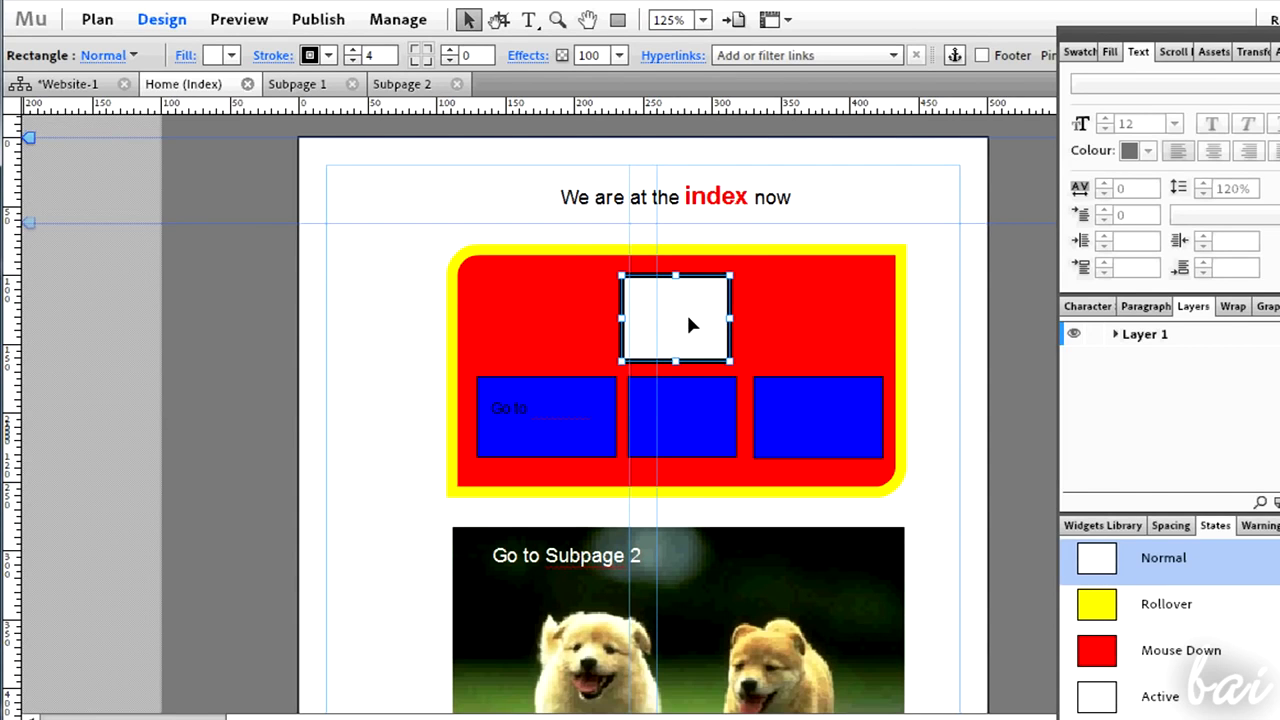
- Publish the site again to sample2013.businesscatalyst.com, uploading only modified files, and close the completion notice
left_click(316, 22)
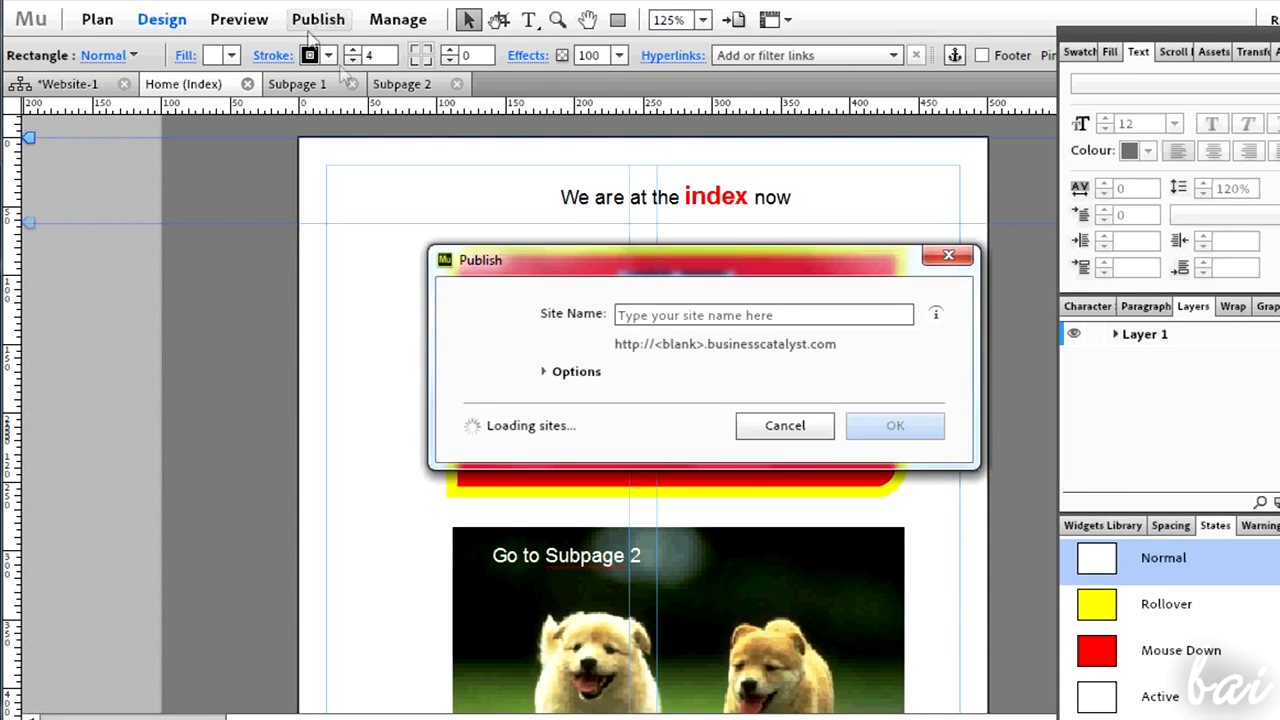
left_click(574, 380)
left_click(706, 408)
left_click(719, 531)
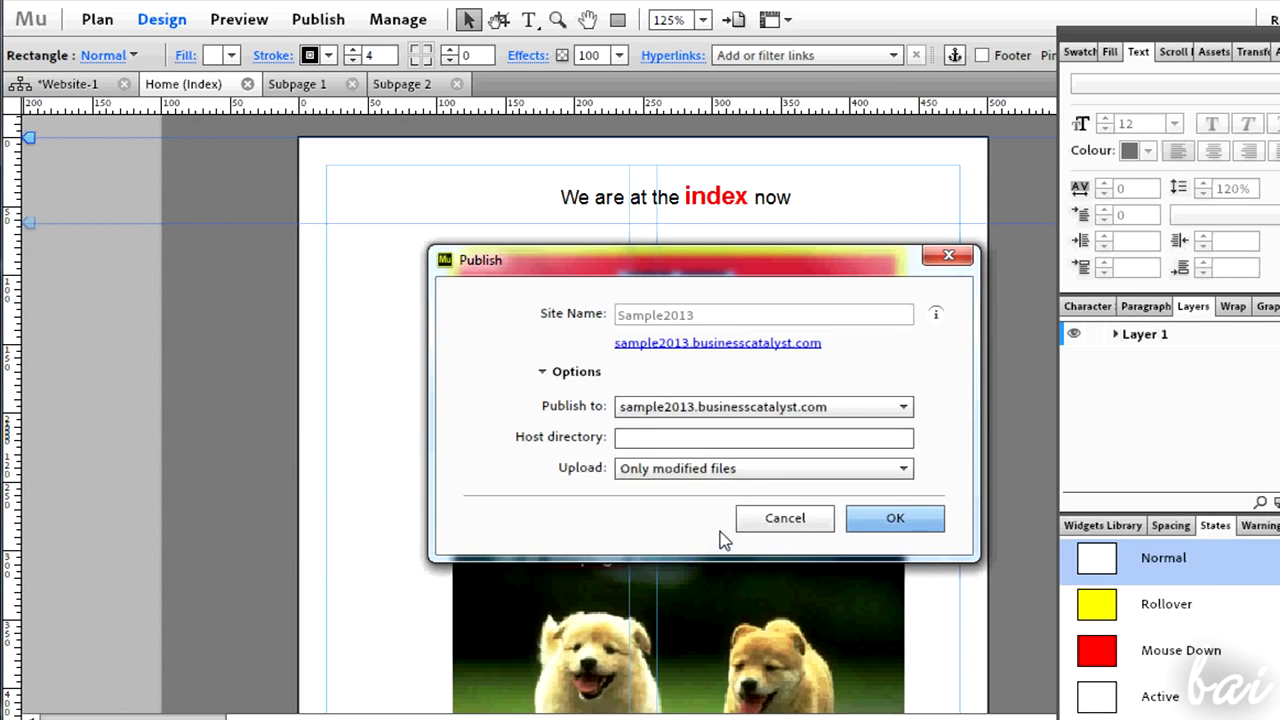
left_click(714, 472)
left_click(714, 490)
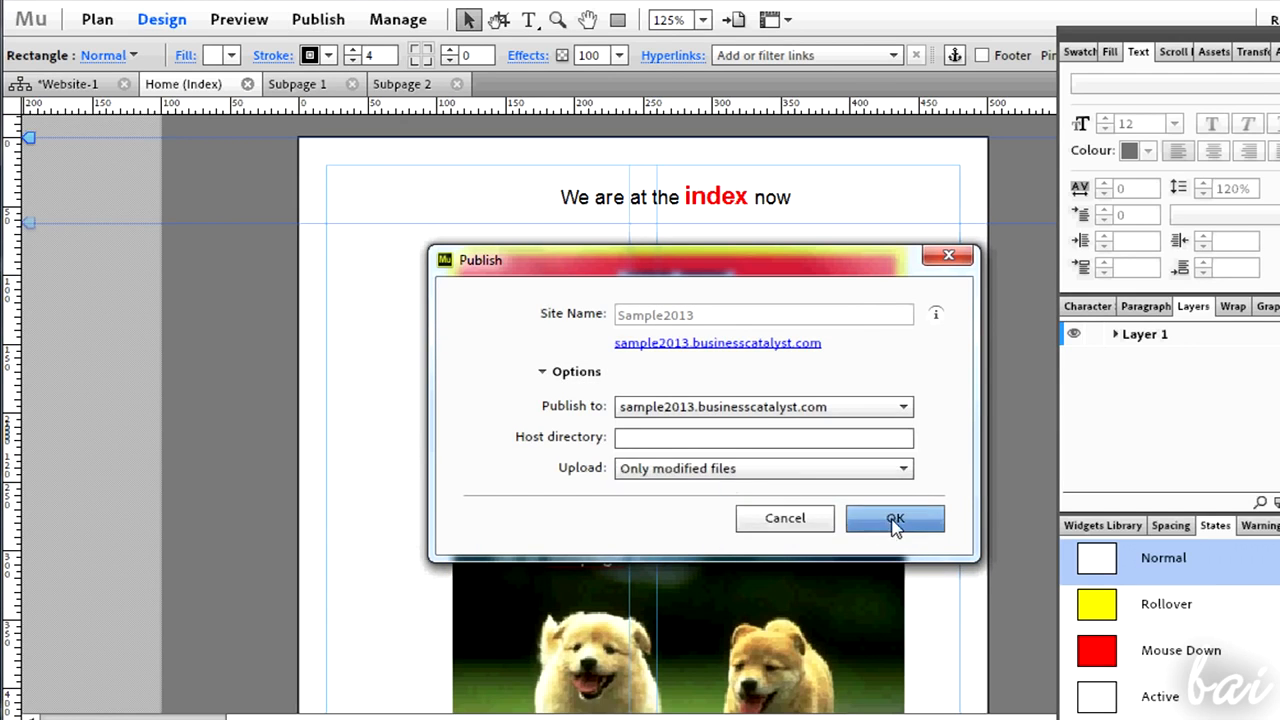
left_click(893, 520)
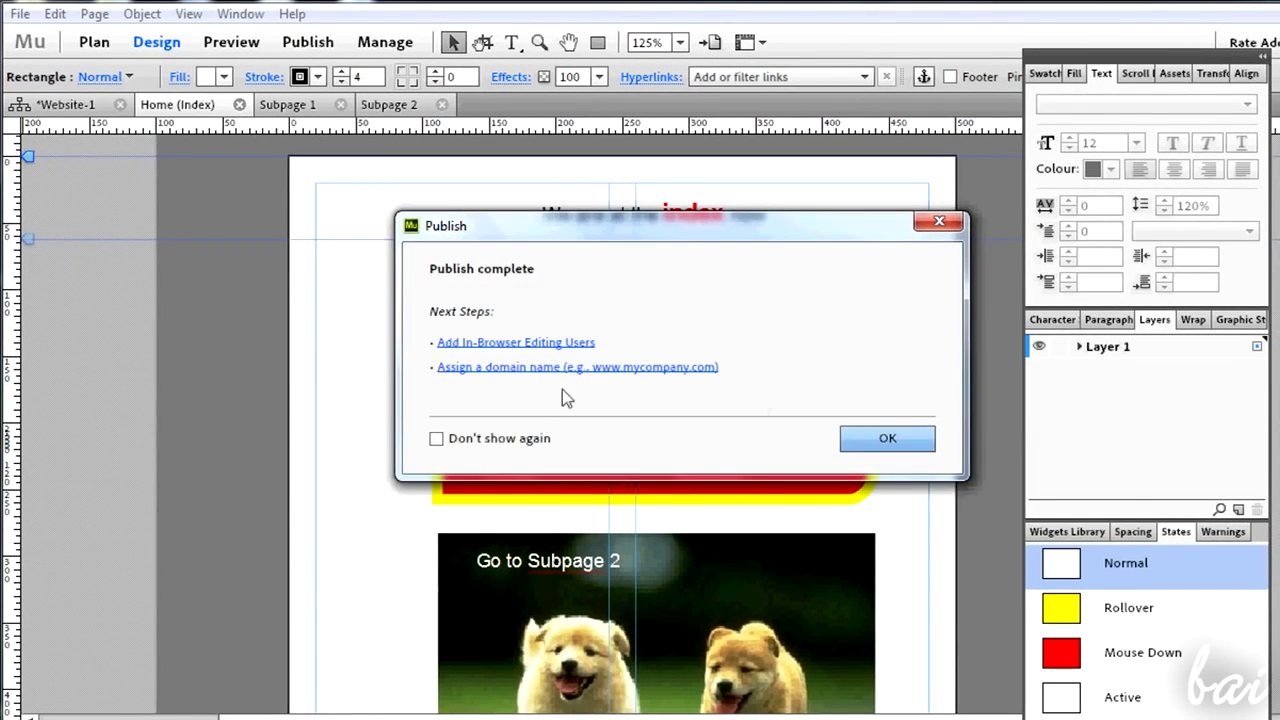
key("Return")
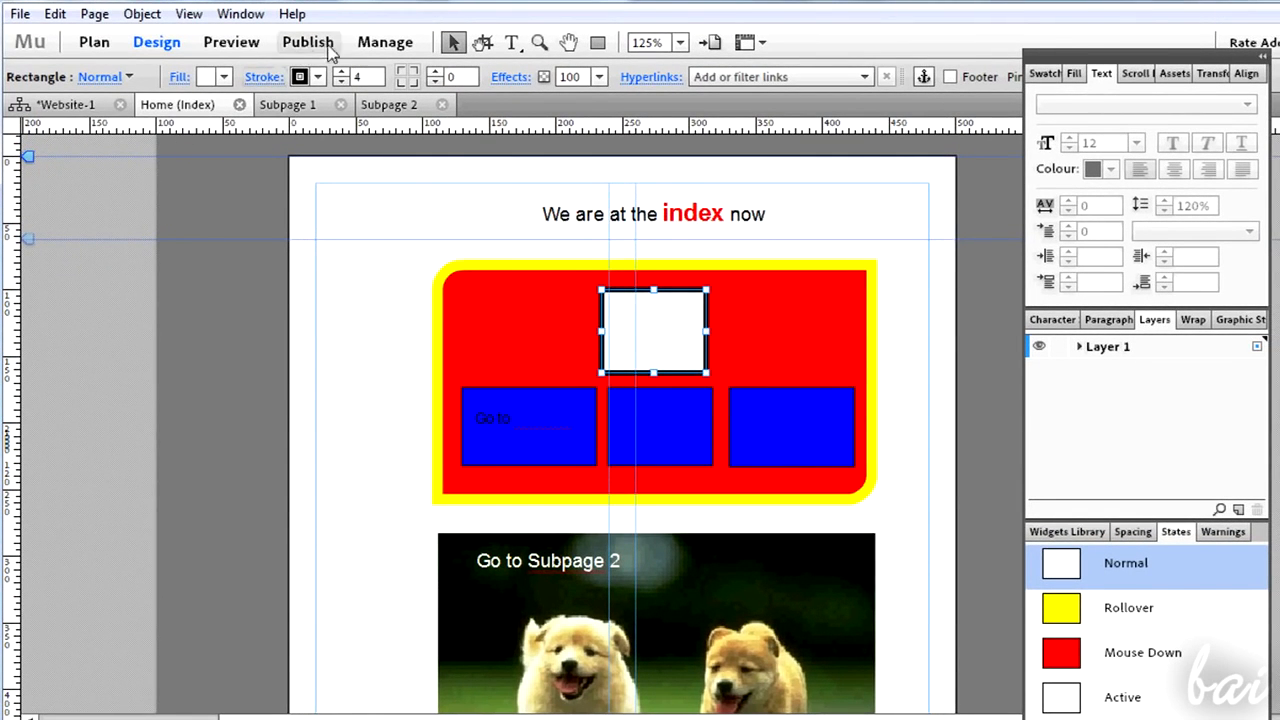
- Open the site's Business Catalyst management dashboard and scroll through its details
left_click(388, 48)
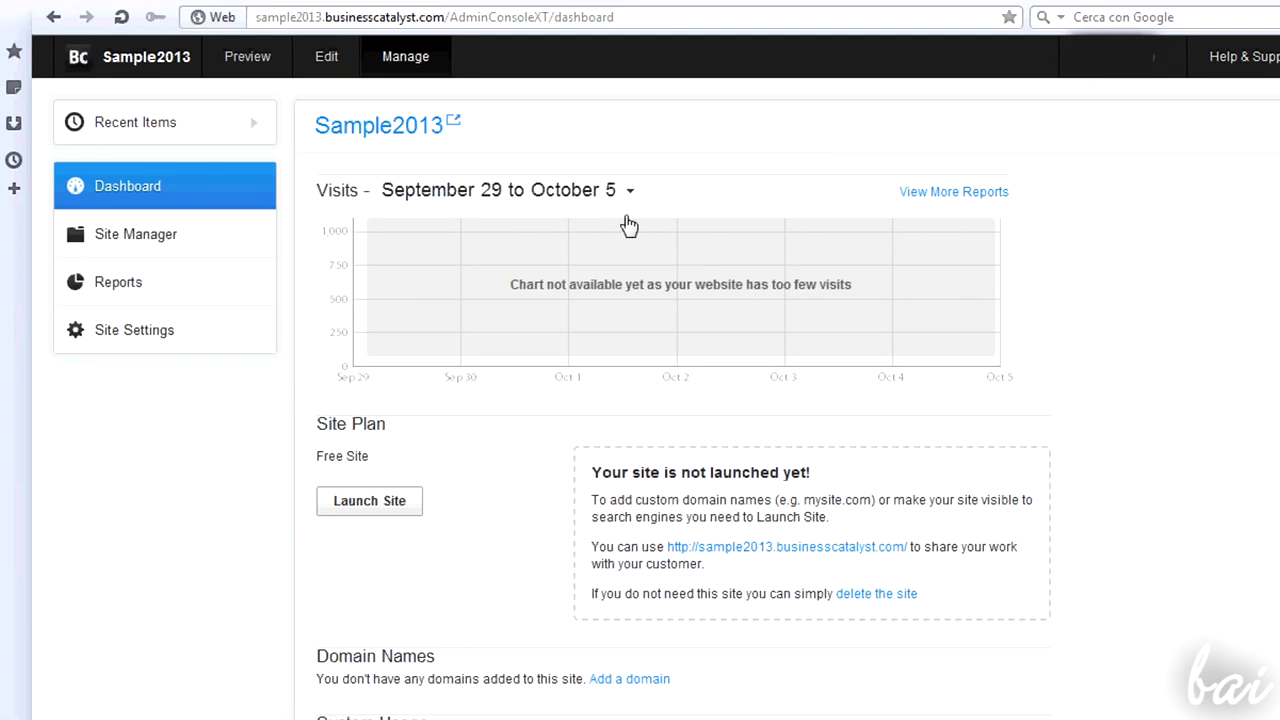
scroll(640, 215, "down", 1)
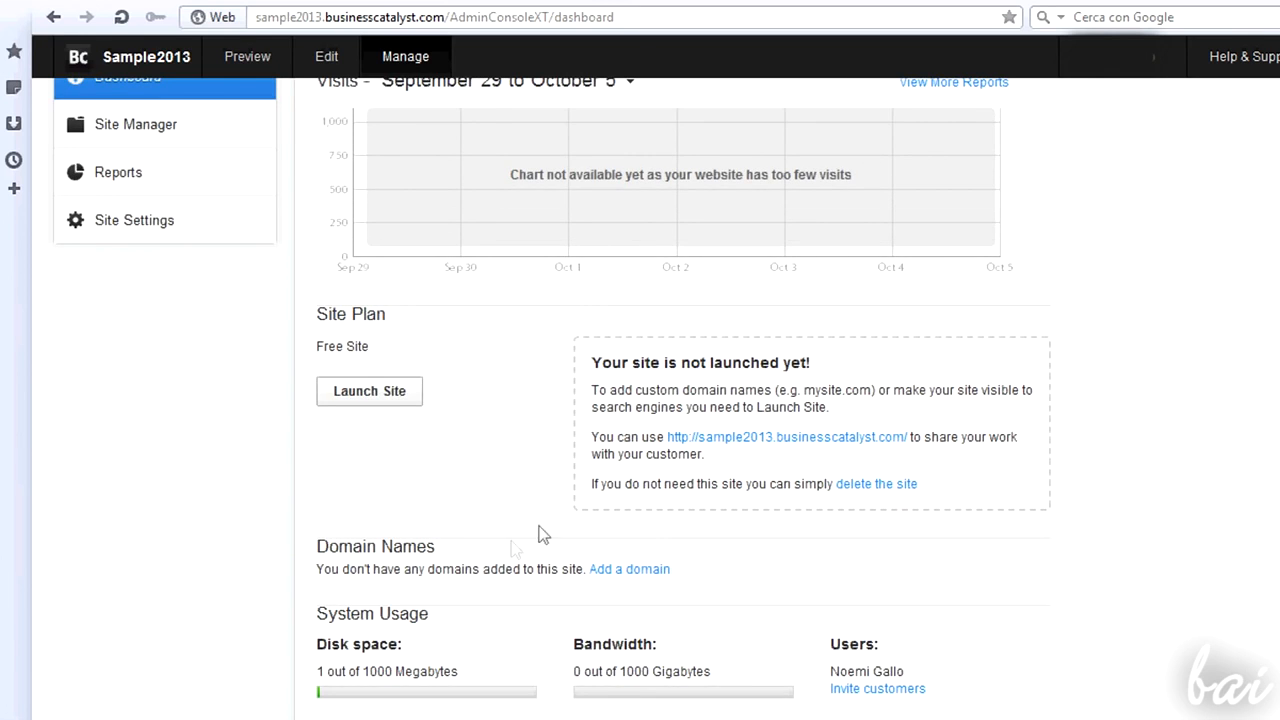
scroll(443, 523, "up", 1)
mouse_move(257, 124)
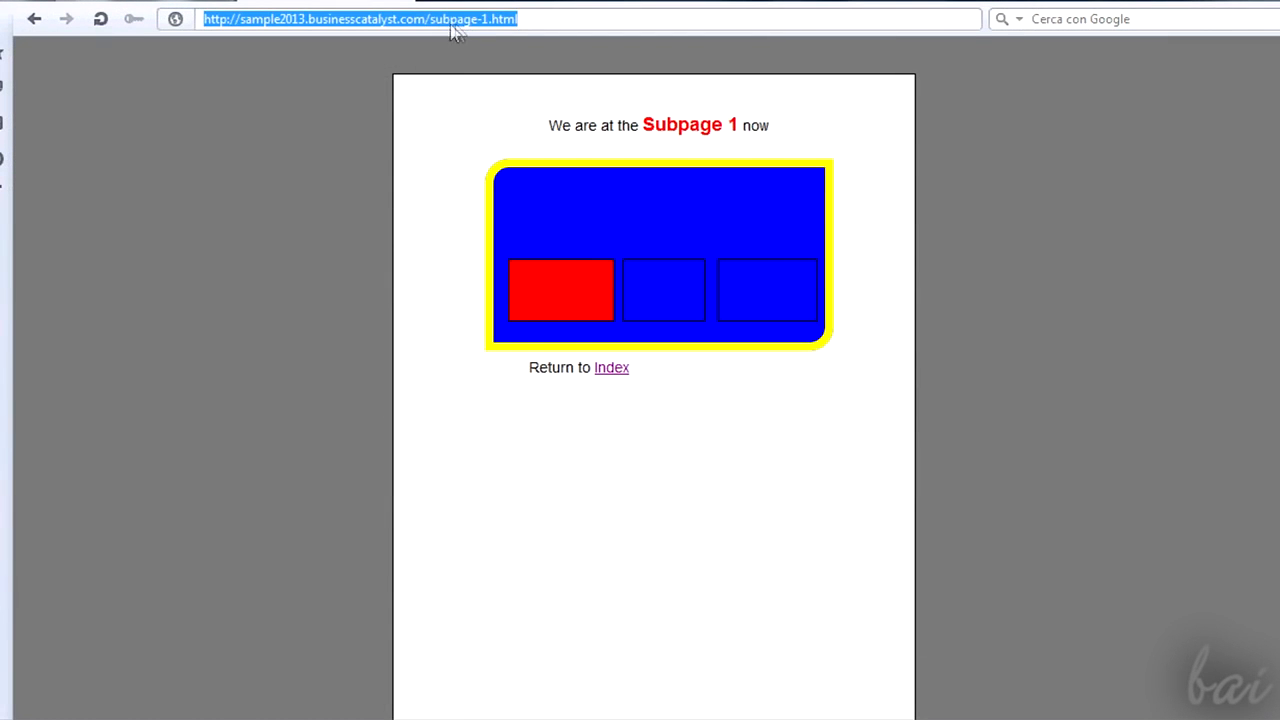
- Follow the Index link on the published Subpage 1 in the browser
left_click(525, 27)
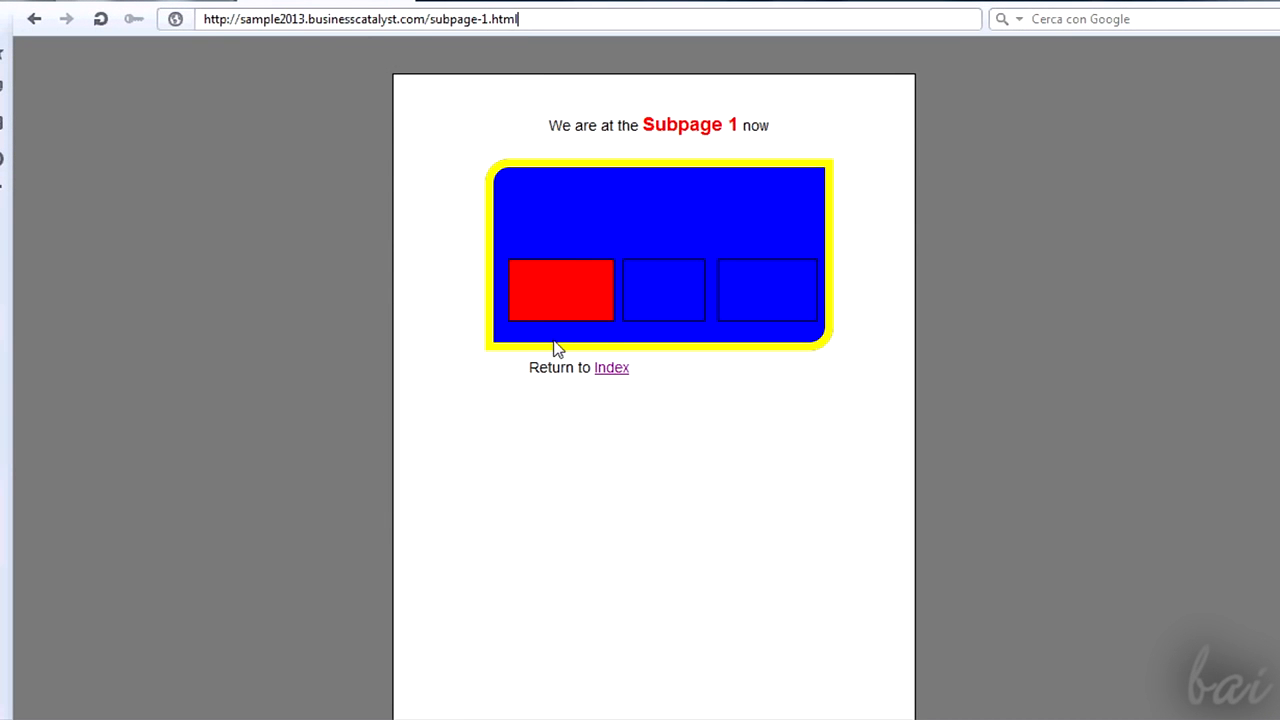
left_click(611, 368)
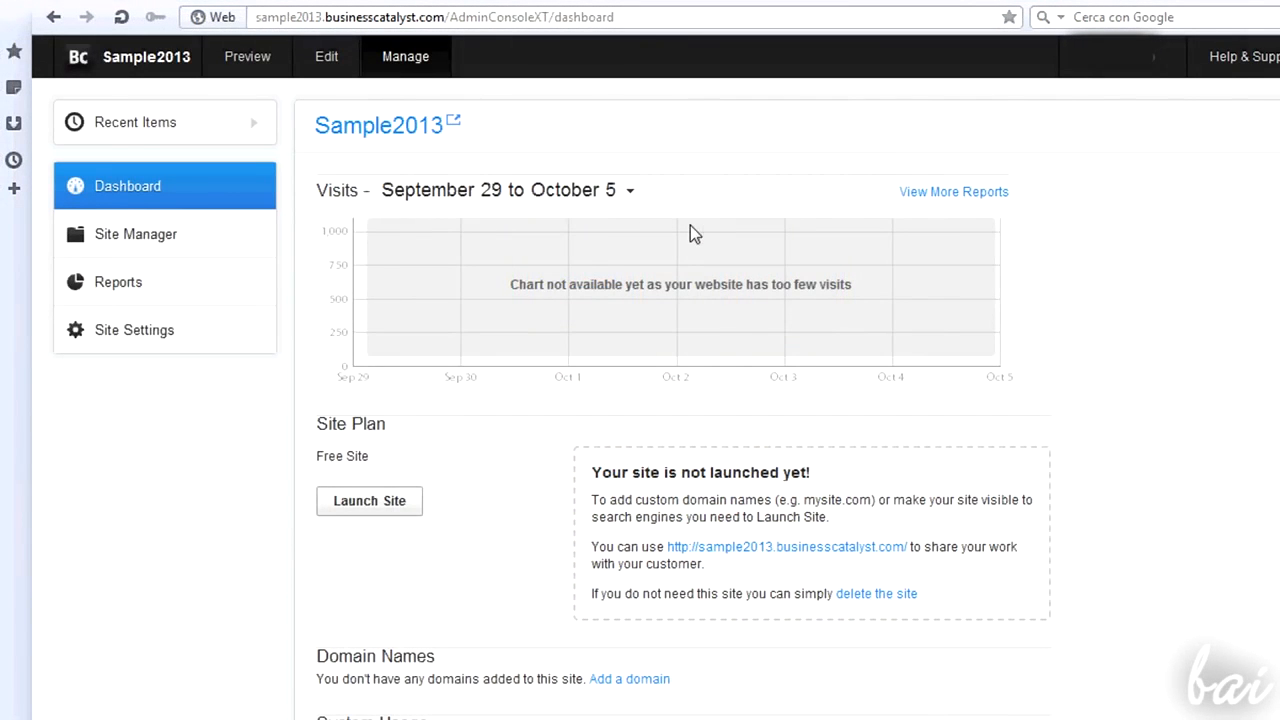
- Launch the Sample2013 site from the dashboard and confirm the launch
scroll(583, 280, "down", 1)
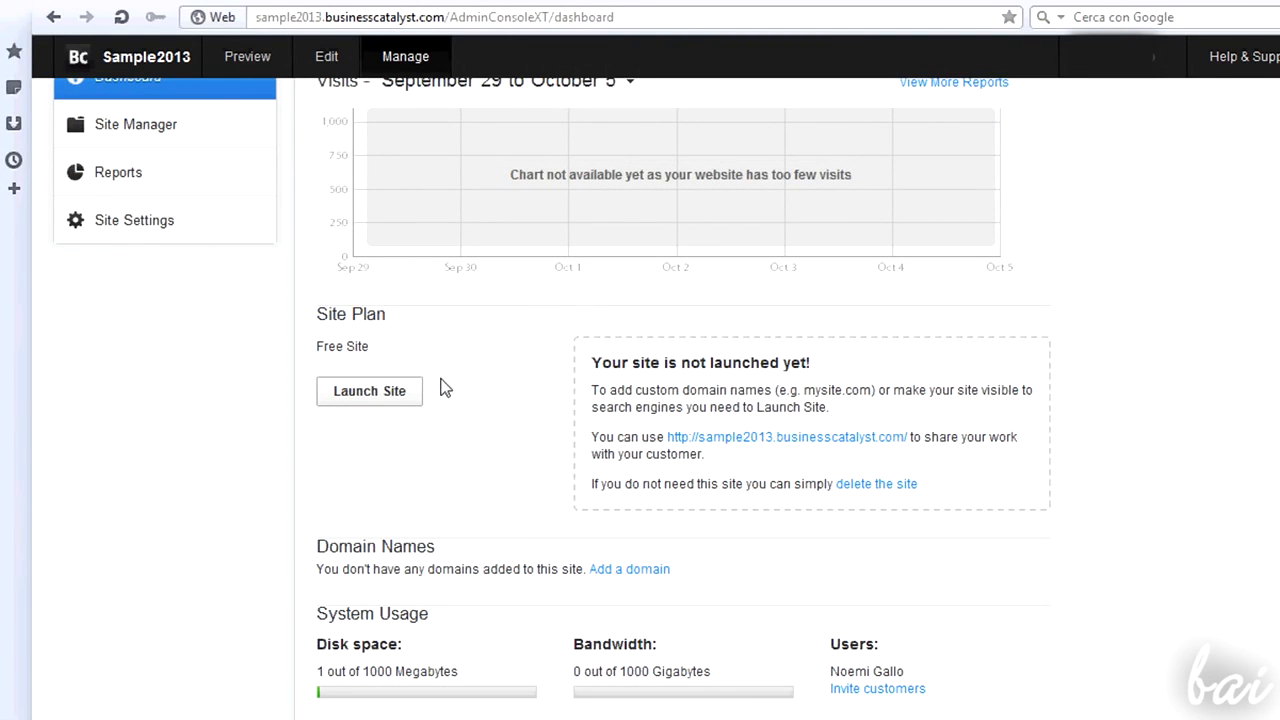
left_click(389, 398)
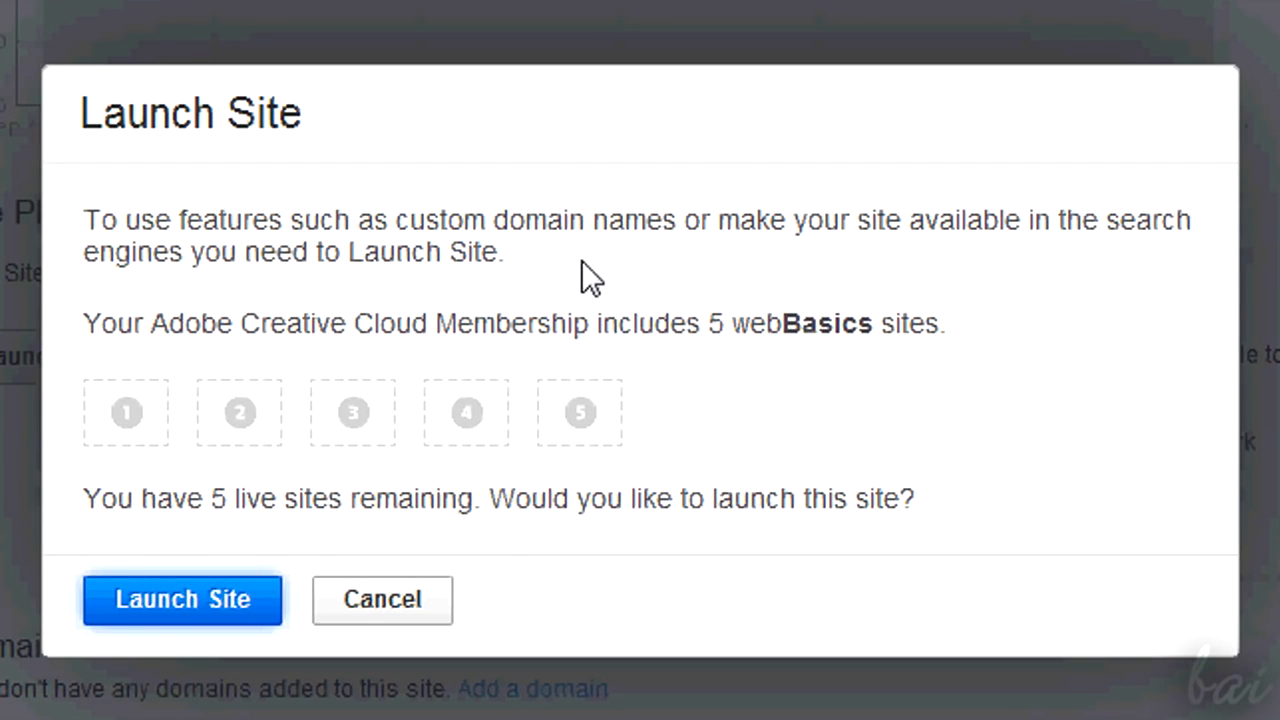
left_click(210, 606)
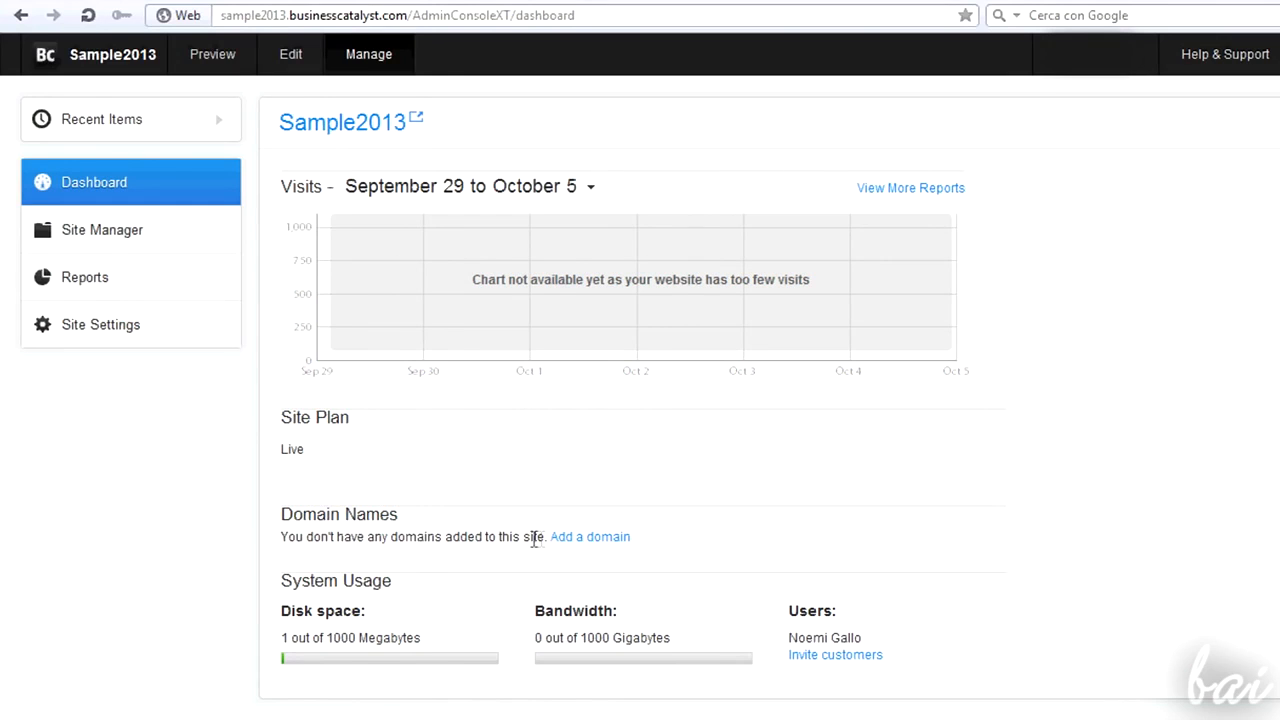
- Open the dialog for adding a domain and examine its advanced hosting and email options
left_click(607, 540)
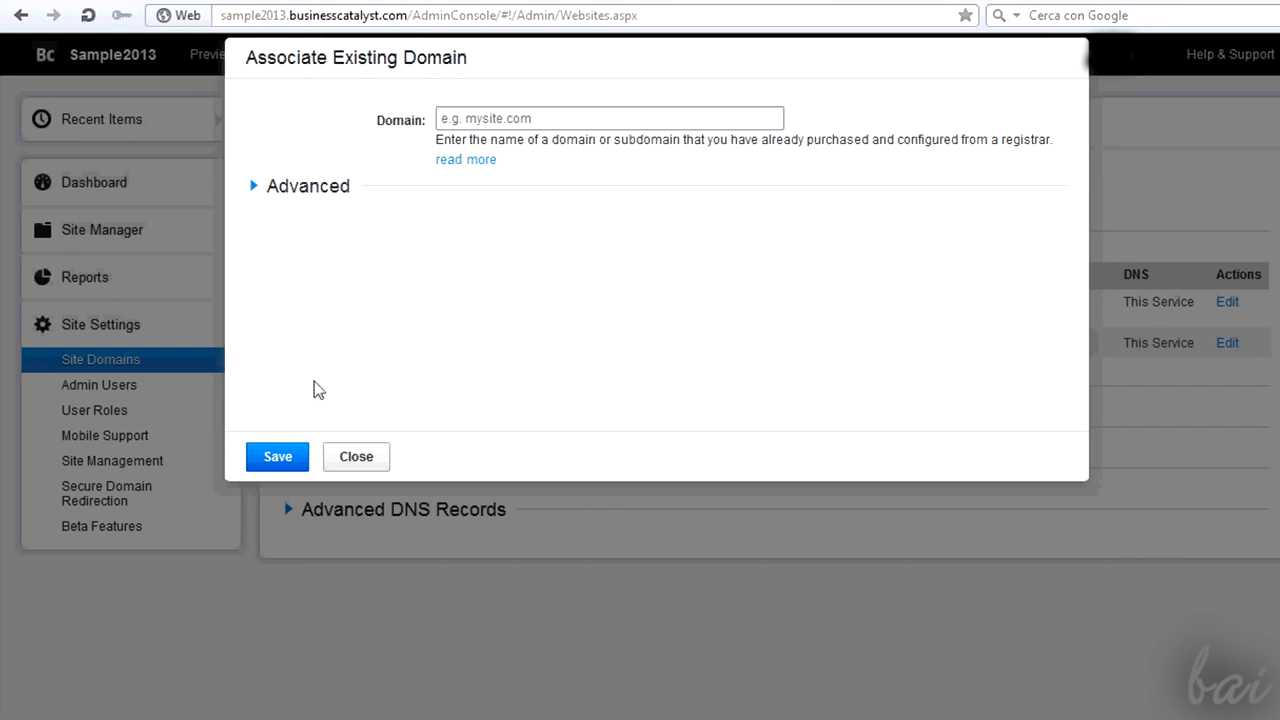
left_click(253, 187)
scroll(693, 231, "down", 2)
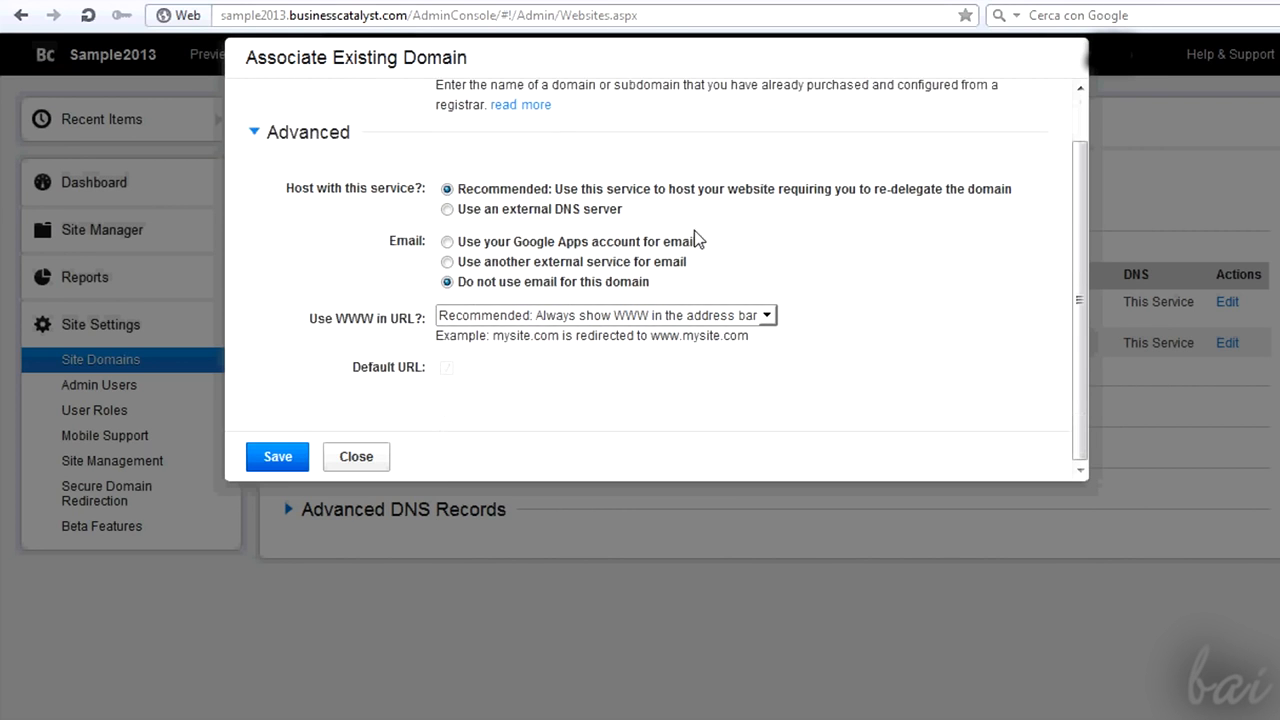
scroll(740, 312, "up", 2)
left_click(517, 116)
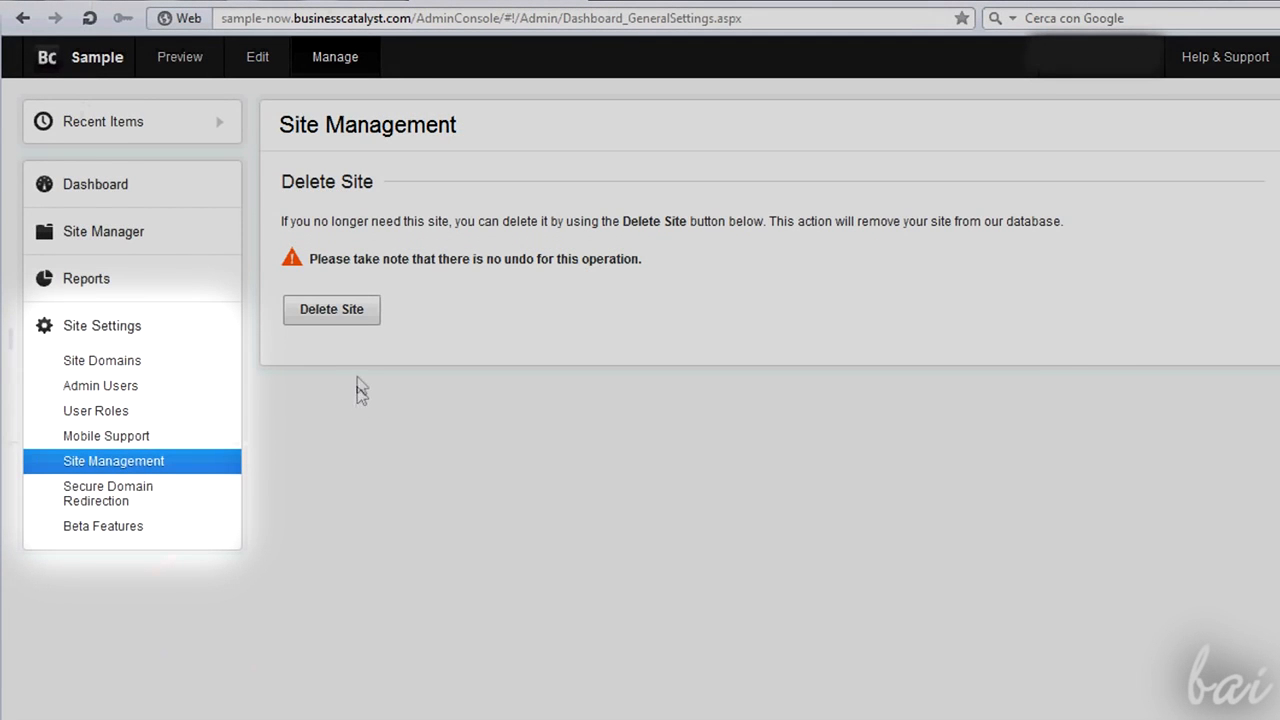
- Delete the Sample site from Site Management, choosing Other reason as the cancellation reason
left_click(350, 316)
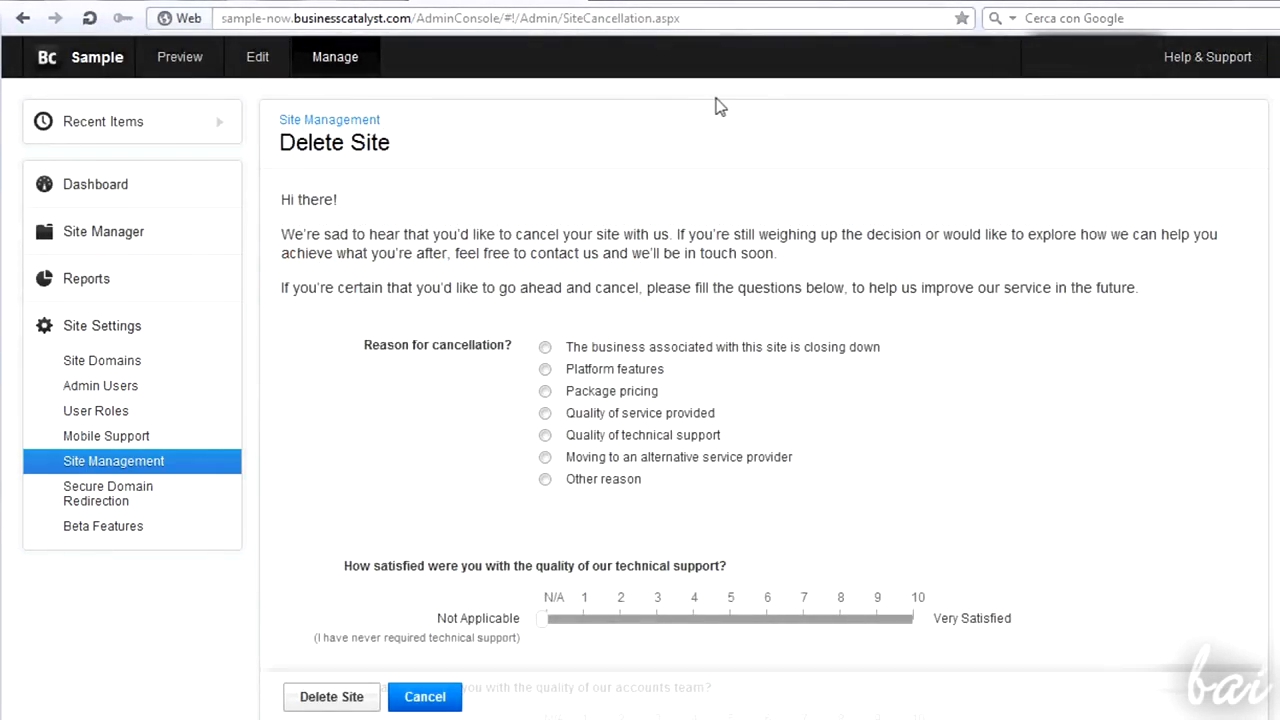
scroll(660, 165, "down", 2)
scroll(610, 320, "up", 2)
left_click(560, 480)
scroll(565, 490, "down", 2)
scroll(700, 386, "down", 3)
left_click(314, 675)
left_click(750, 381)
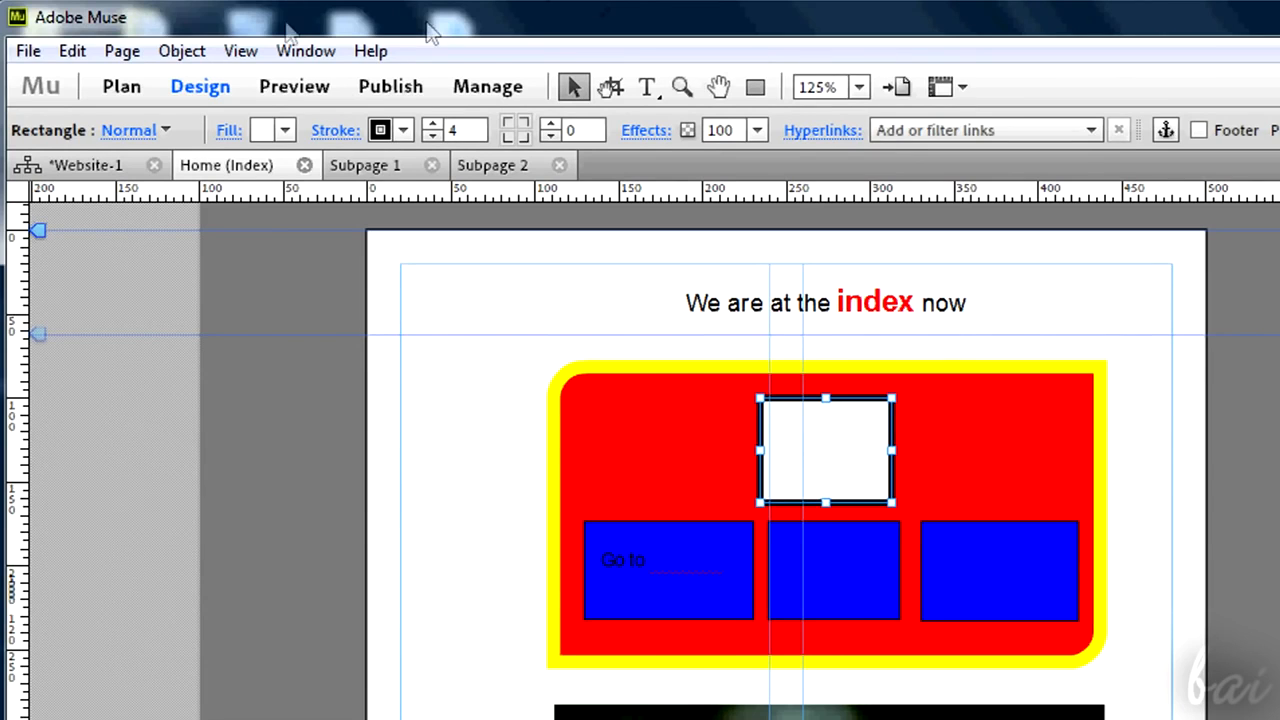
- Save the Muse site as Sample2013.muse on the desktop
left_click(27, 55)
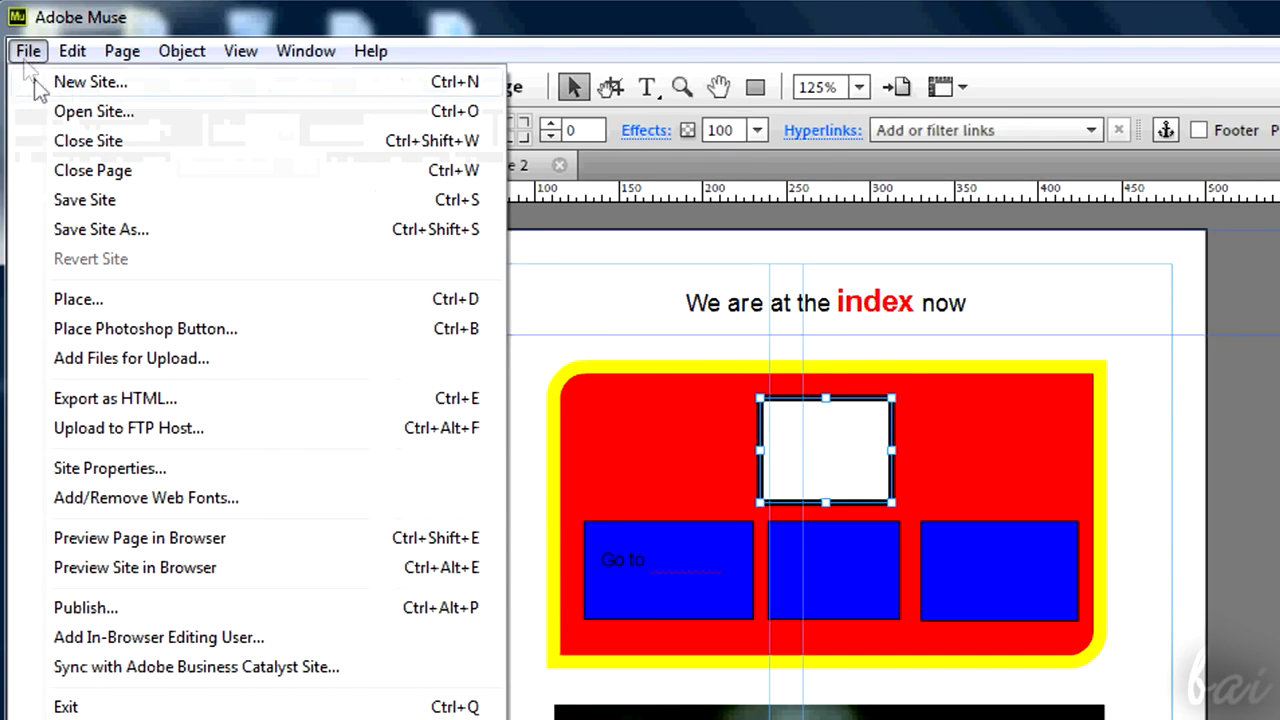
left_click(103, 233)
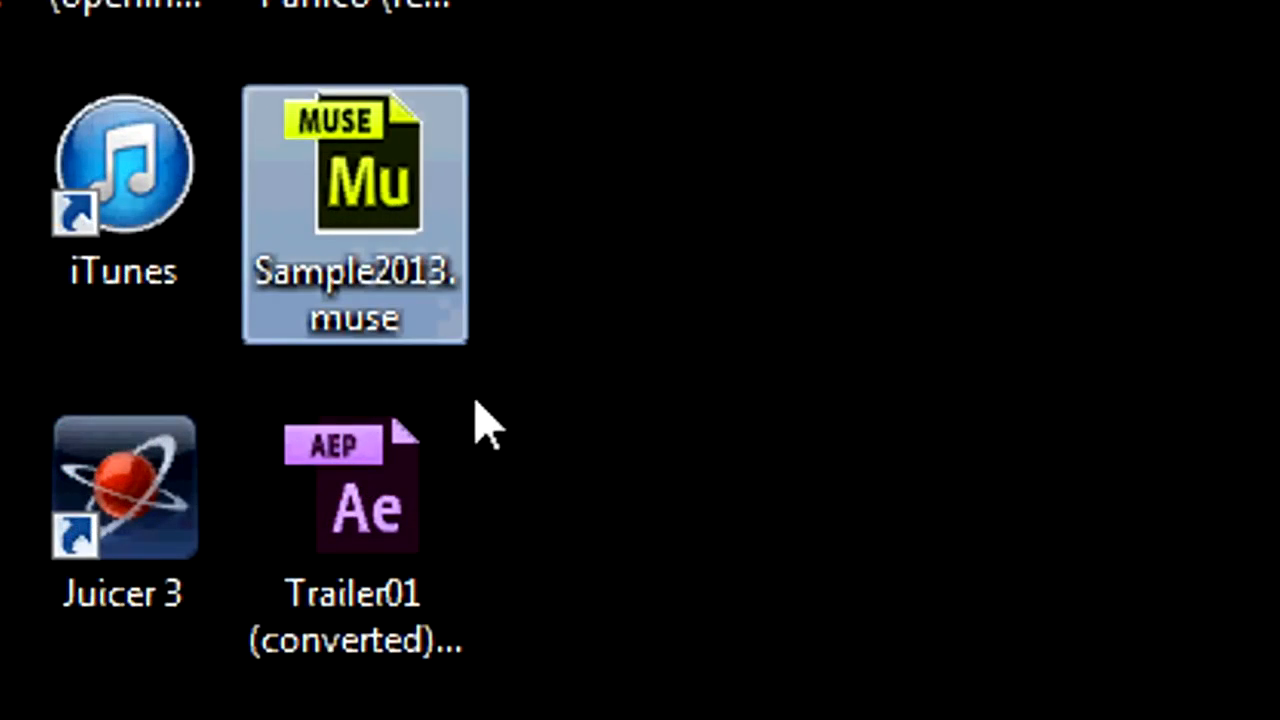
left_click(490, 412)
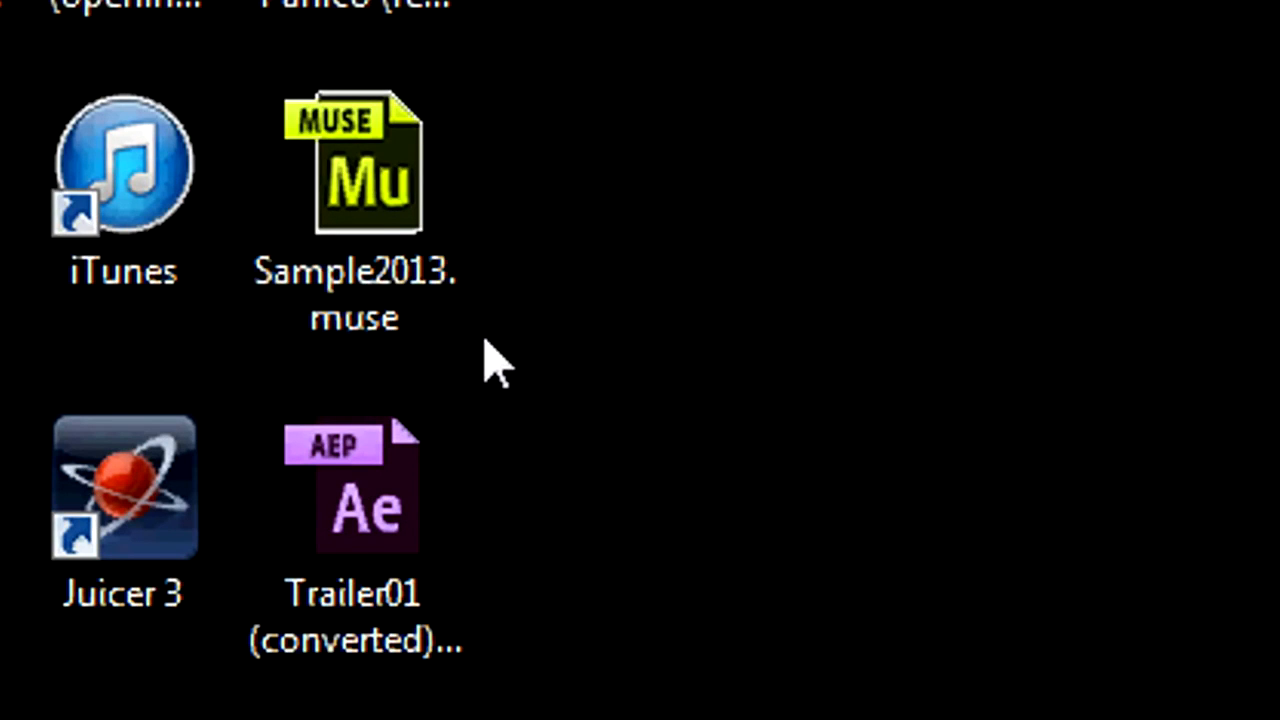